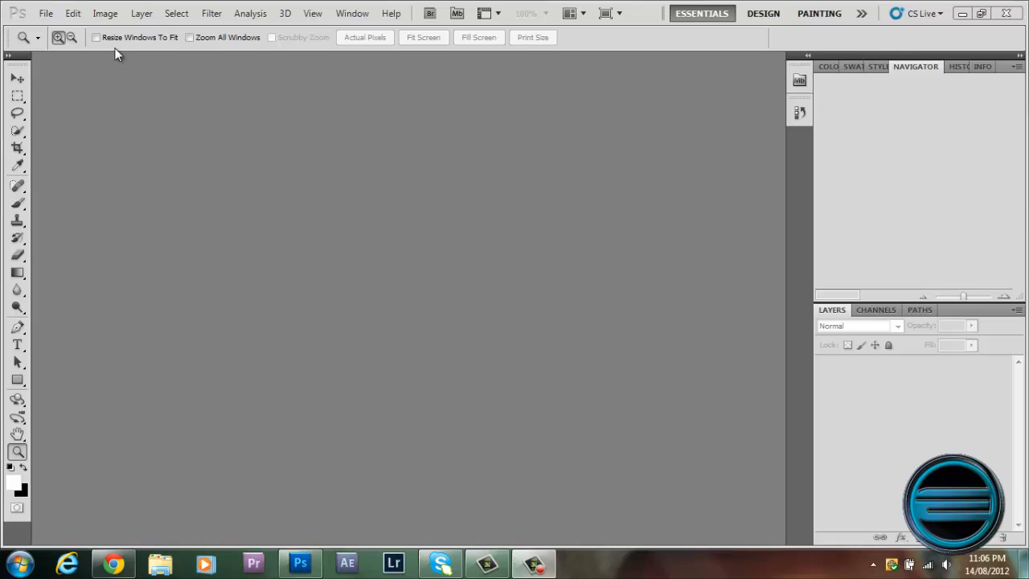
Start a new document and name it "basic photoshop tutorial".
{"action": "left_click", "coordinate": [50, 14]}
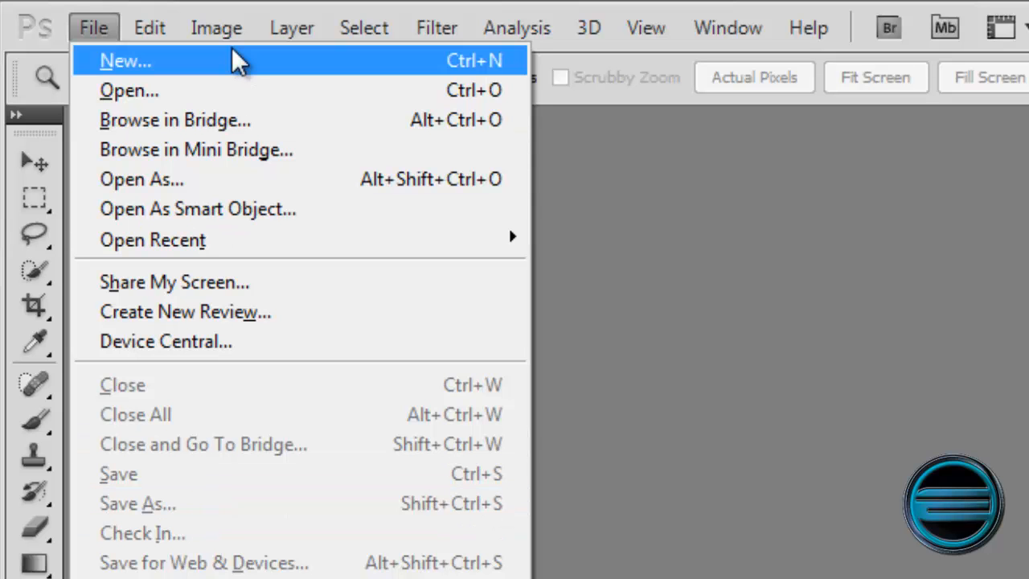
{"action": "left_click", "coordinate": [238, 71]}
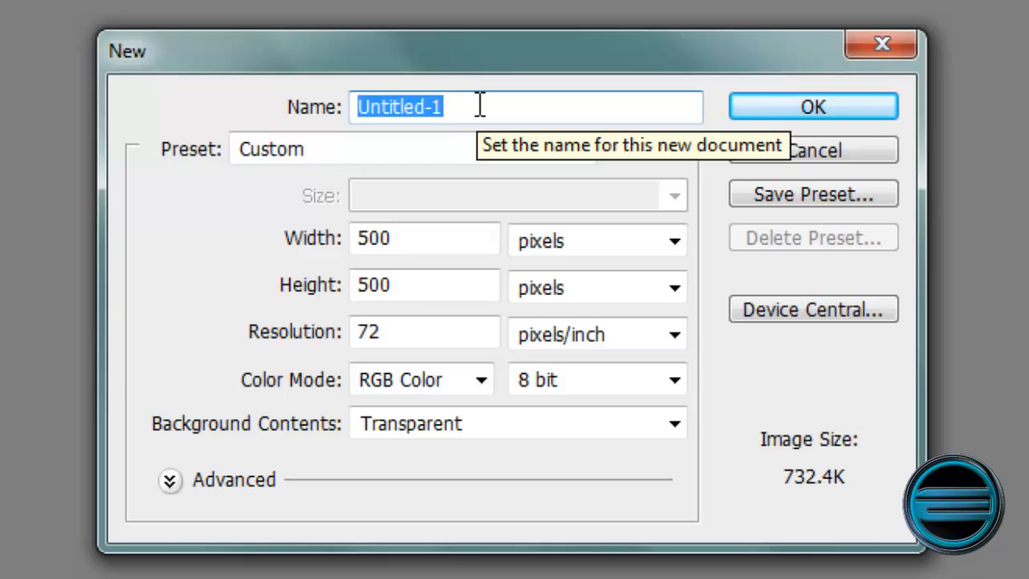
{"action": "type", "text": "basic p"}
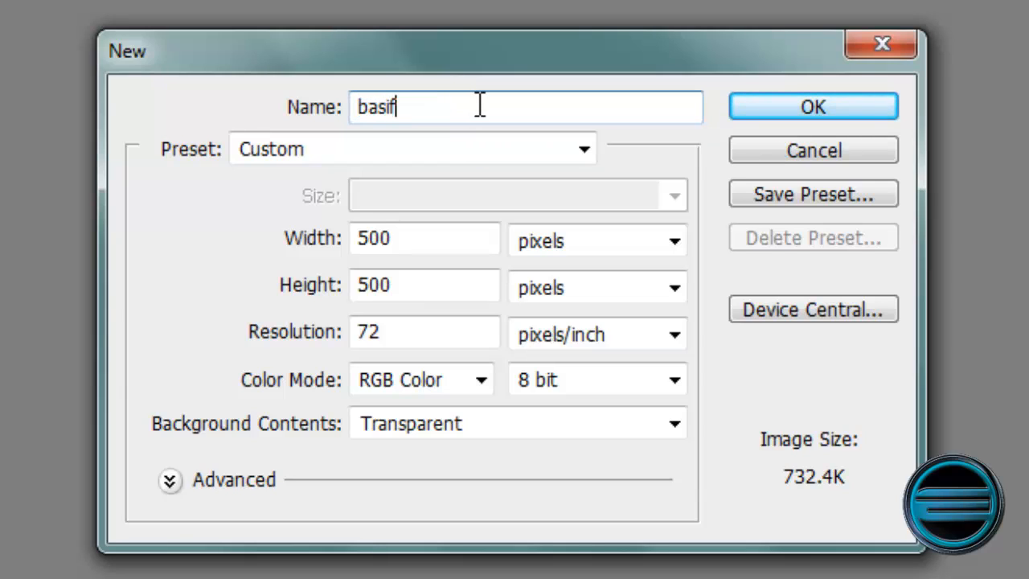
{"action": "type", "text": "hotoshop "}
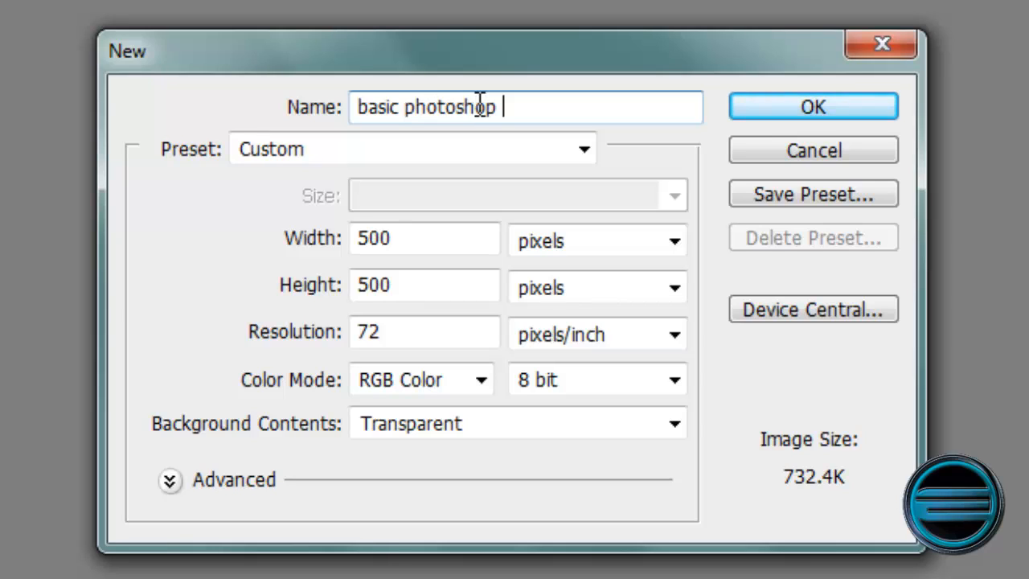
{"action": "type", "text": "tutorial"}
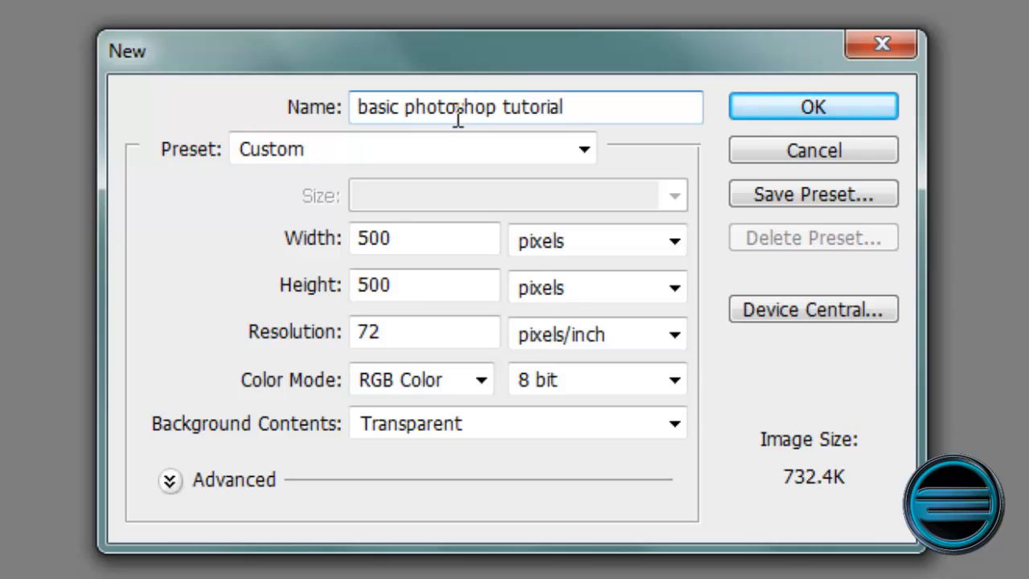
Review the new document's preset list, width and height values, and measurement units, keeping the units in pixels.
{"action": "left_click", "coordinate": [584, 149]}
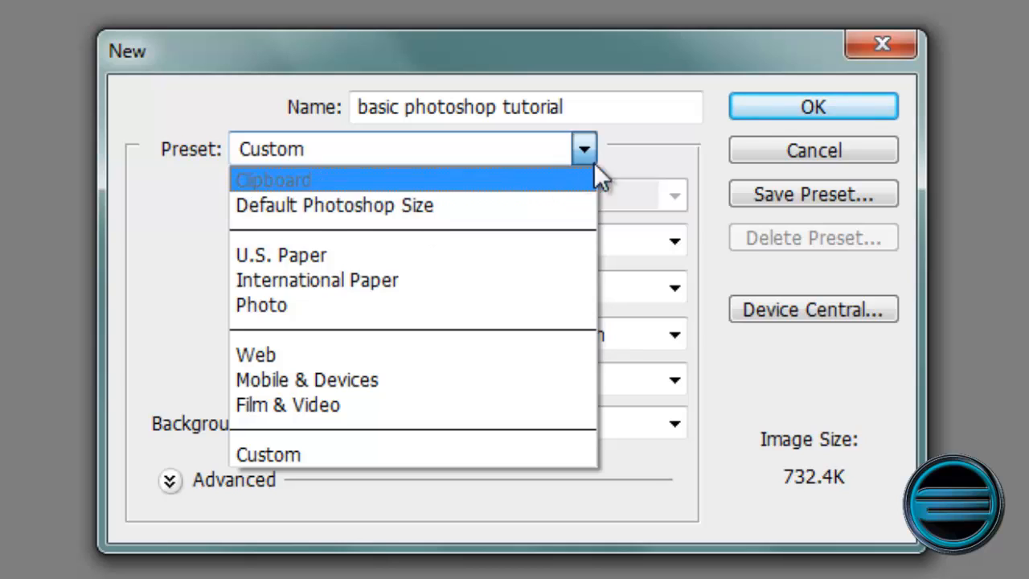
{"action": "left_click", "coordinate": [668, 153]}
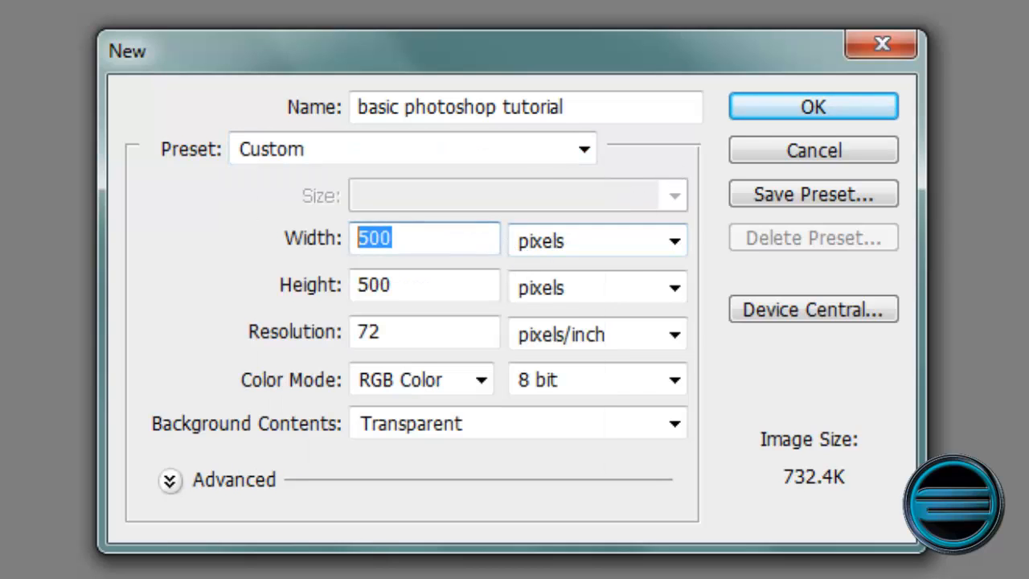
{"action": "double_click", "coordinate": [376, 238]}
{"action": "left_click_drag", "start_coordinate": [422, 273], "coordinate": [281, 265]}
{"action": "left_click_drag", "start_coordinate": [424, 237], "coordinate": [185, 201]}
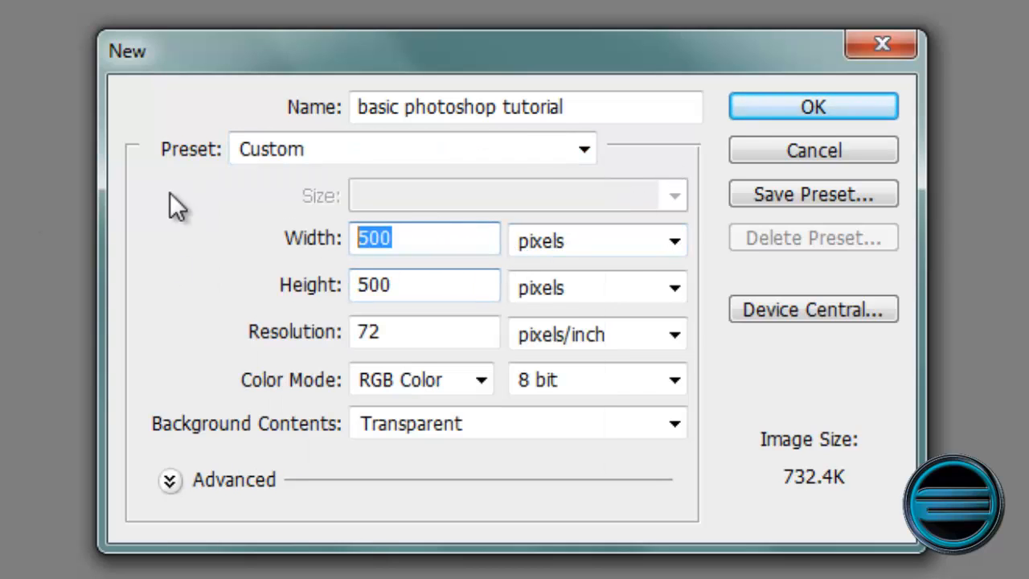
{"action": "left_click_drag", "start_coordinate": [415, 277], "coordinate": [110, 234]}
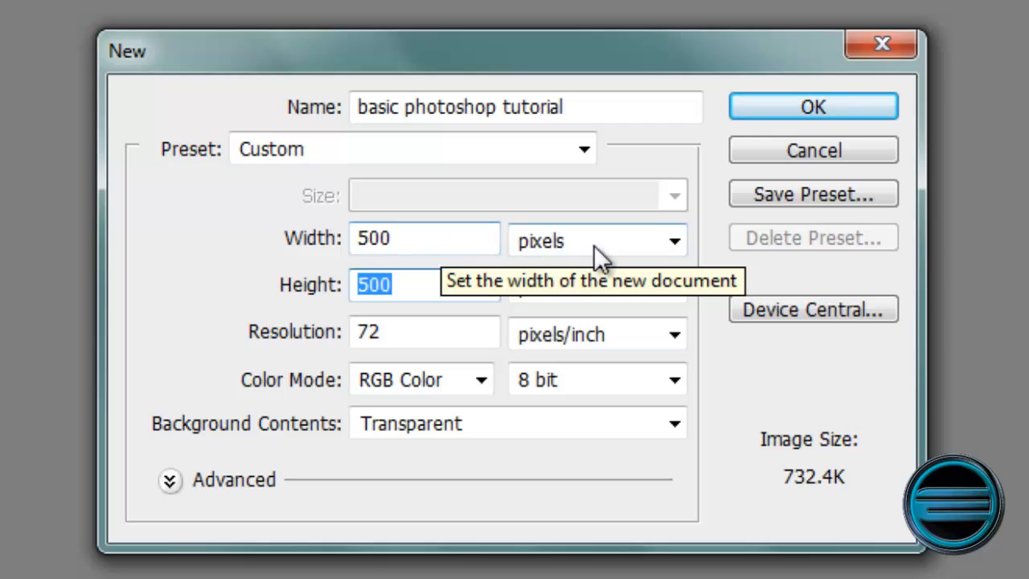
{"action": "left_click", "coordinate": [619, 241]}
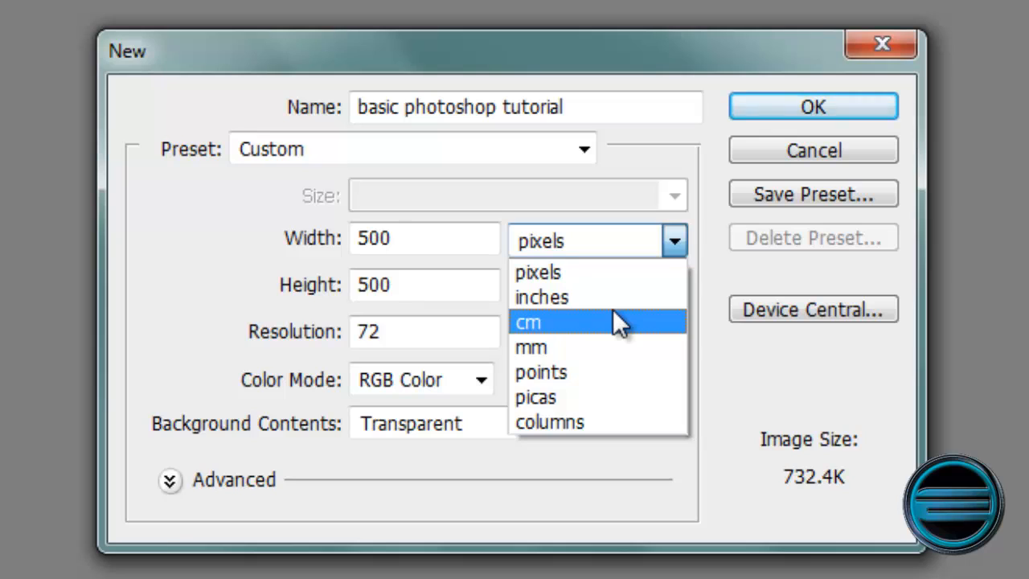
{"action": "left_click", "coordinate": [630, 266]}
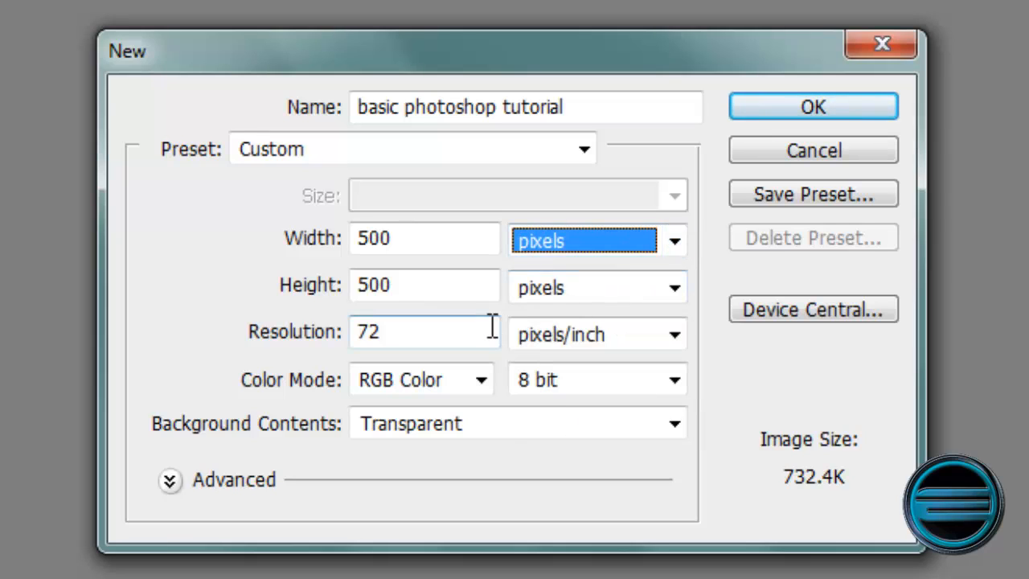
Choose RGB Color mode and White background contents, and create the document.
{"action": "left_click", "coordinate": [480, 380]}
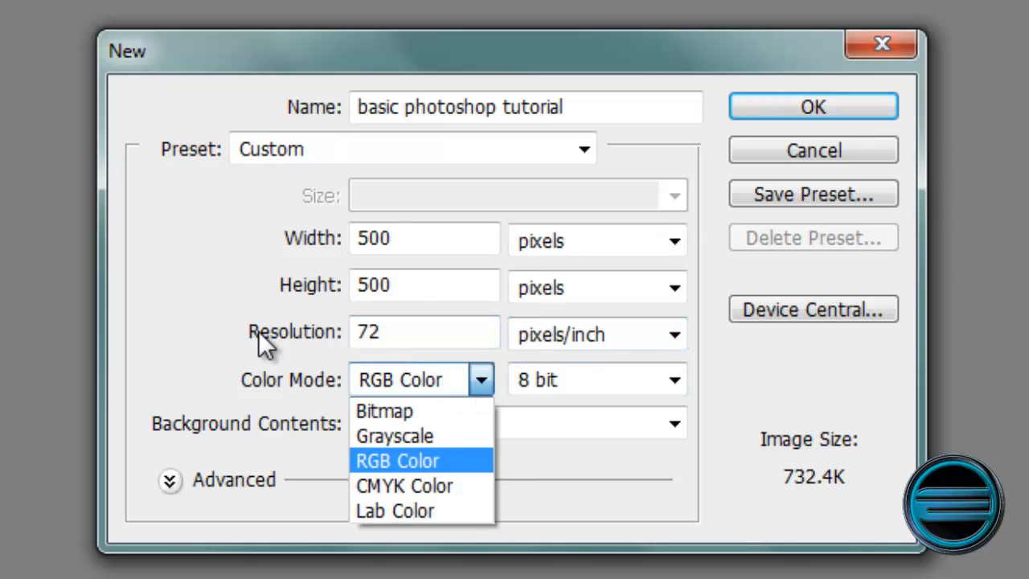
{"action": "left_click", "coordinate": [437, 458]}
{"action": "left_click", "coordinate": [602, 419]}
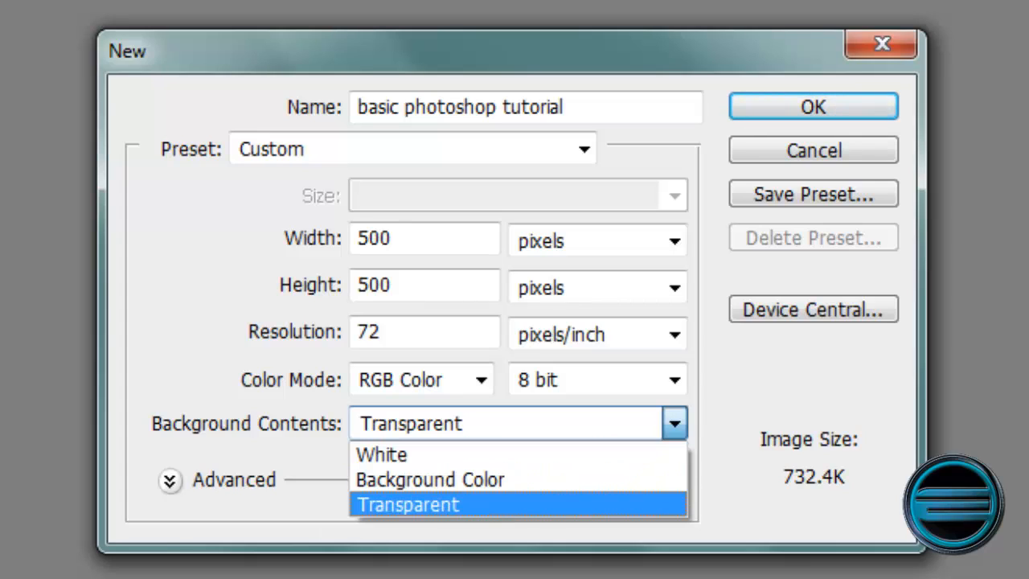
{"action": "left_click", "coordinate": [461, 458]}
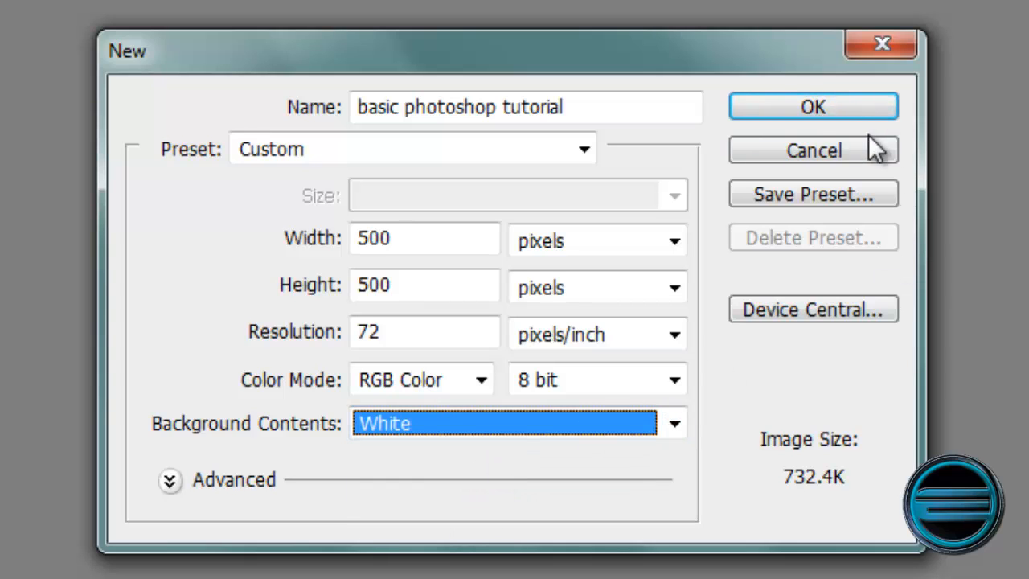
{"action": "left_click", "coordinate": [852, 112]}
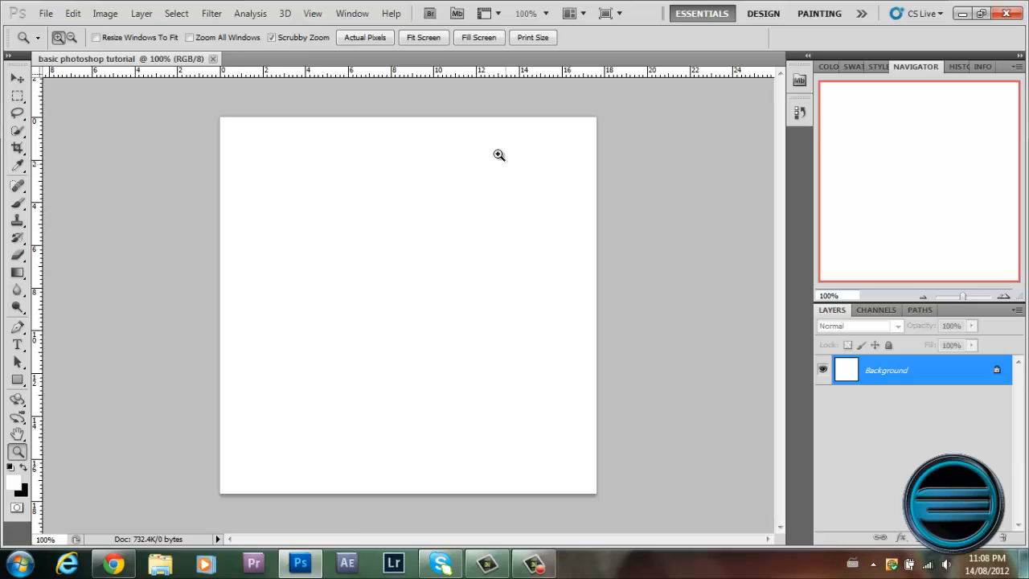
Create a second 500 by 500 pixel document with Transparent background contents.
{"action": "scroll", "coordinate": [550, 235], "scroll_direction": "up", "scroll_amount": 2}
{"action": "scroll", "coordinate": [544, 238], "scroll_direction": "down", "scroll_amount": 2}
{"action": "left_click", "coordinate": [50, 15]}
{"action": "left_click", "coordinate": [55, 31]}
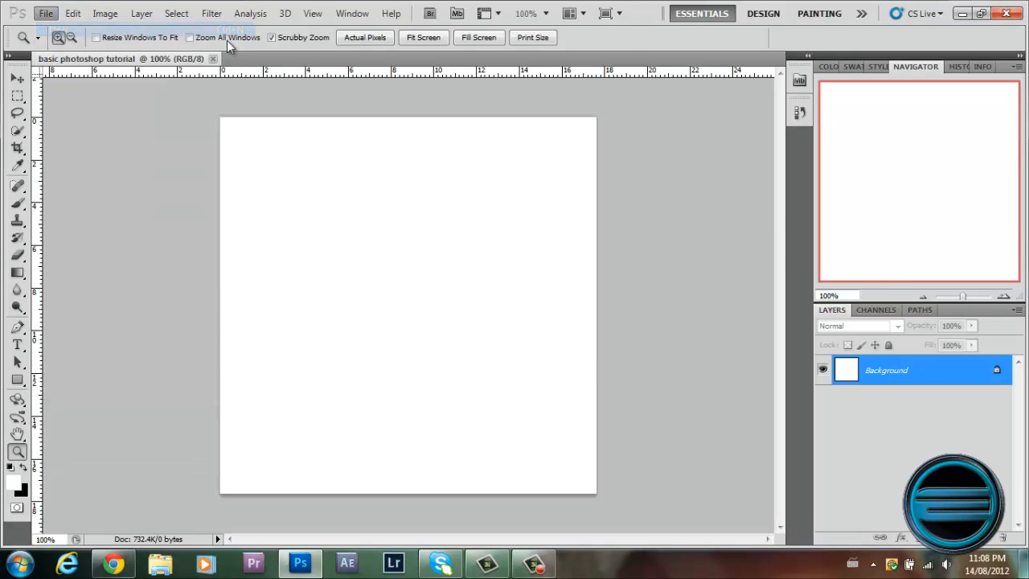
{"action": "left_click", "coordinate": [399, 313]}
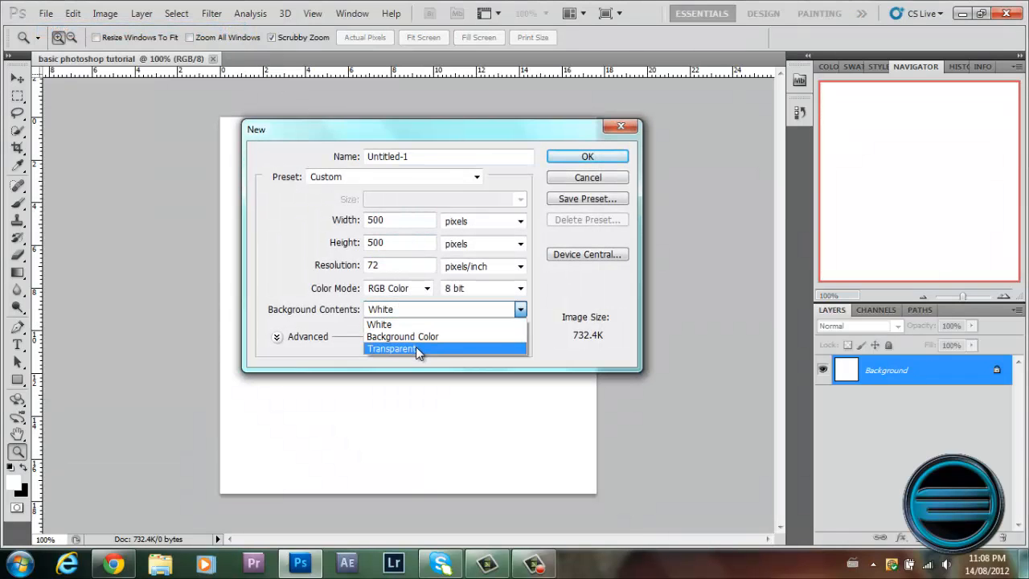
{"action": "left_click", "coordinate": [416, 347]}
{"action": "left_click", "coordinate": [577, 160]}
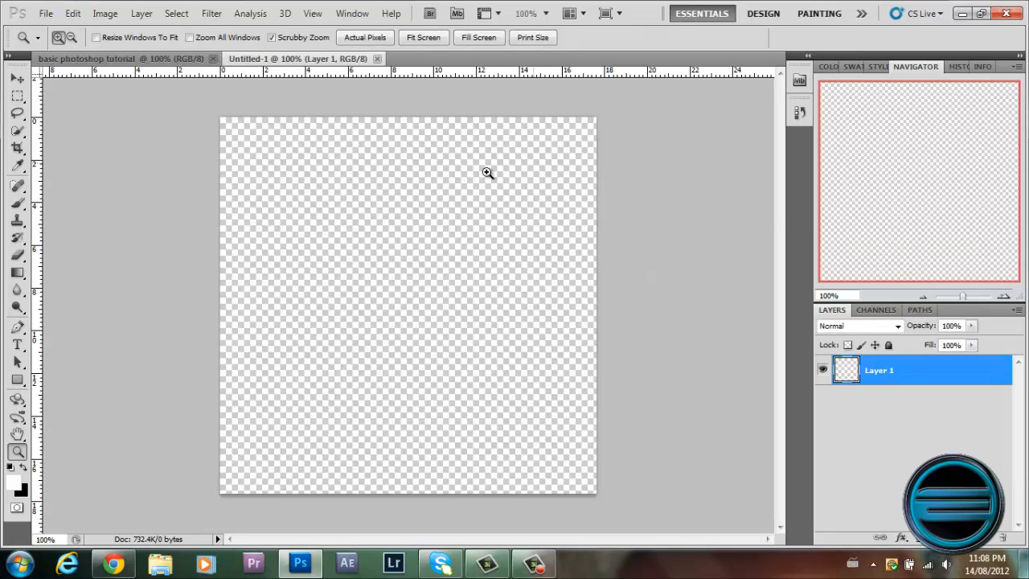
Close the untitled transparent document.
{"action": "scroll", "coordinate": [450, 202], "scroll_direction": "up", "scroll_amount": 1}
{"action": "scroll", "coordinate": [450, 202], "scroll_direction": "down", "scroll_amount": 1}
{"action": "left_click", "coordinate": [377, 59]}
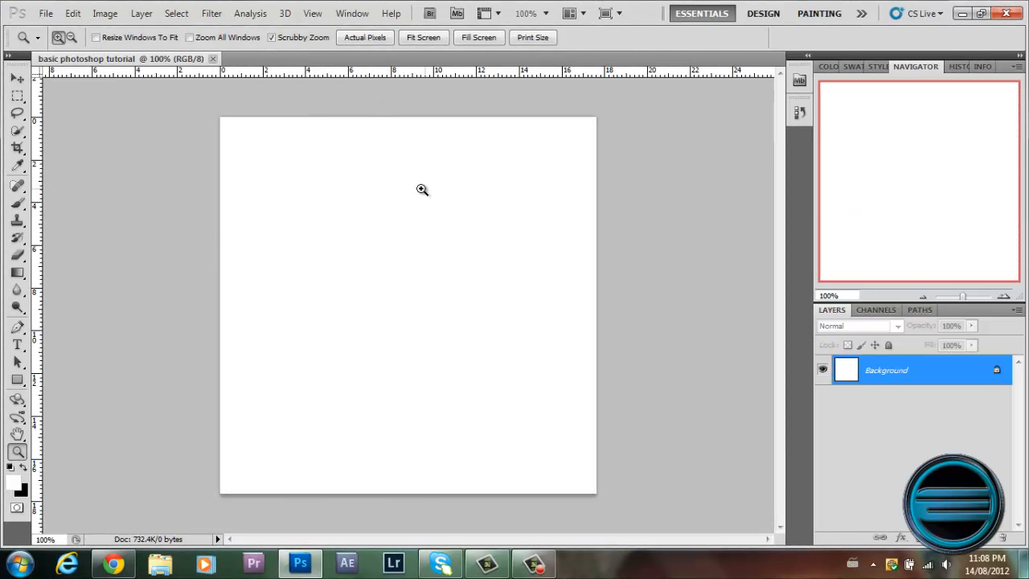
Paint freehand black strokes on the white canvas with the Brush tool and close the document without saving.
{"action": "left_click_drag", "start_coordinate": [375, 212], "coordinate": [372, 222]}
{"action": "left_click", "coordinate": [373, 222], "text": "alt"}
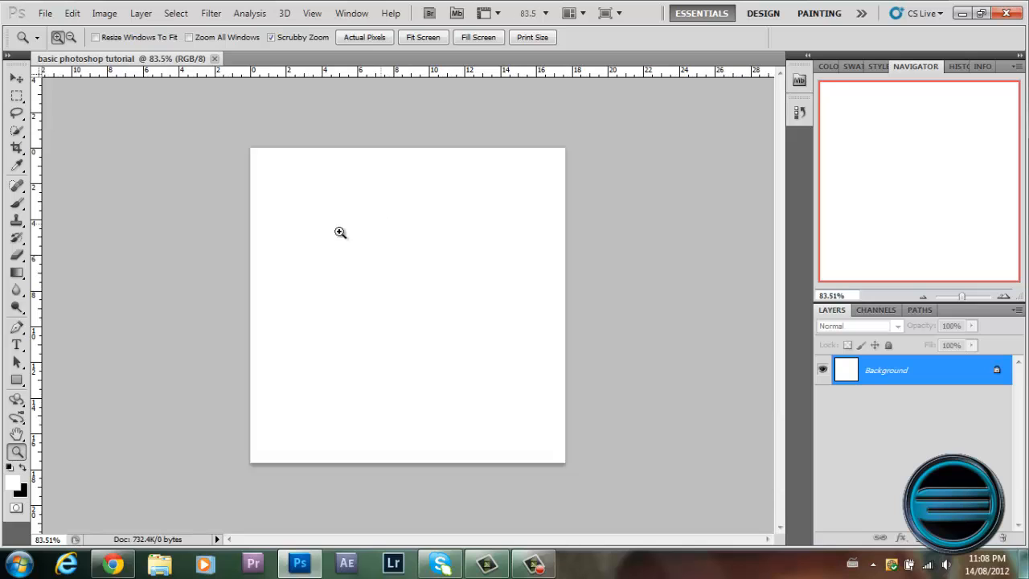
{"action": "left_click", "coordinate": [18, 202]}
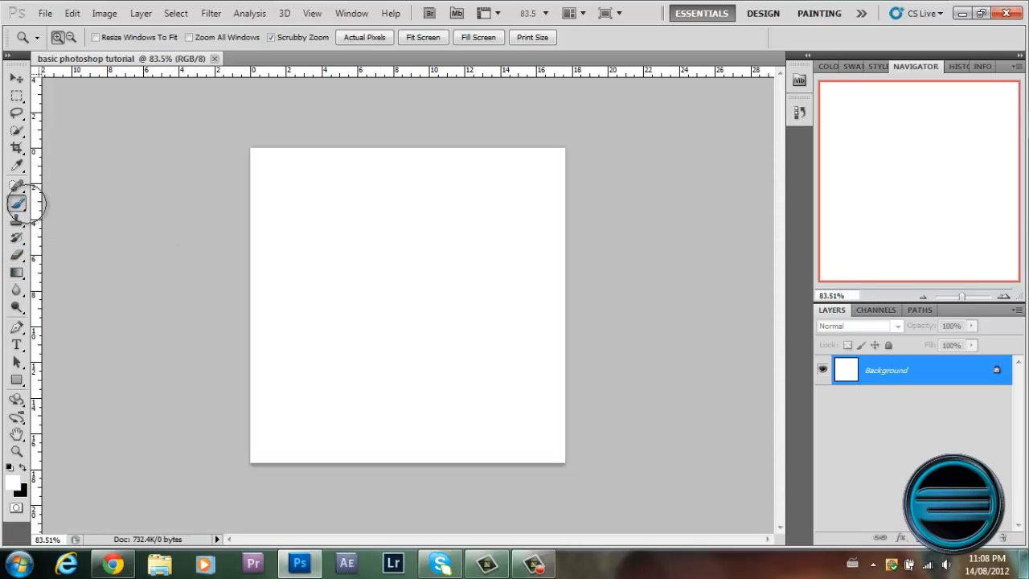
{"action": "left_click", "coordinate": [24, 467]}
{"action": "mouse_move", "coordinate": [426, 290]}
{"action": "left_mouse_down"}
{"action": "mouse_move", "coordinate": [292, 333]}
{"action": "mouse_move", "coordinate": [337, 368]}
{"action": "mouse_move", "coordinate": [342, 398]}
{"action": "left_mouse_up"}
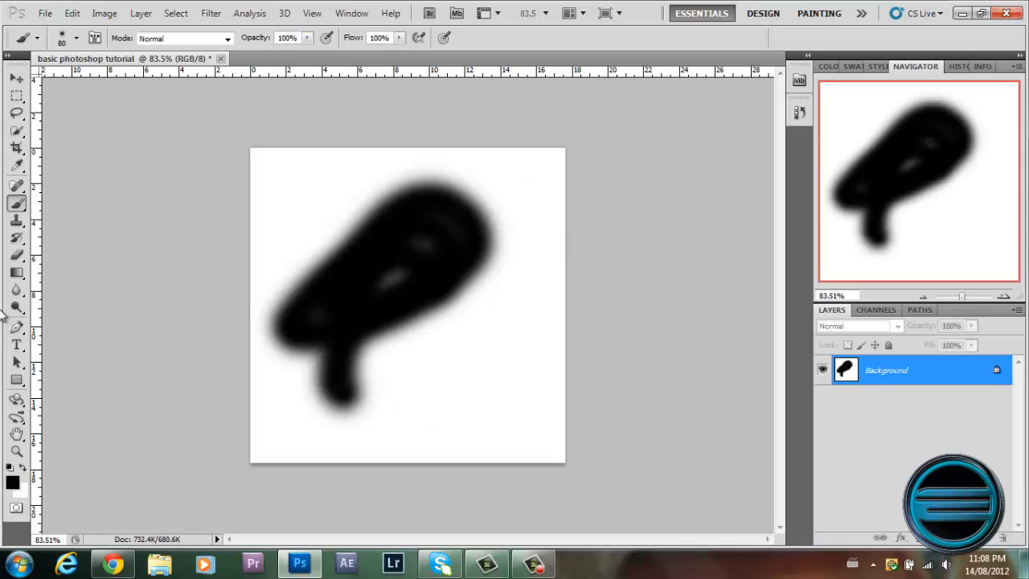
{"action": "left_click", "coordinate": [221, 59]}
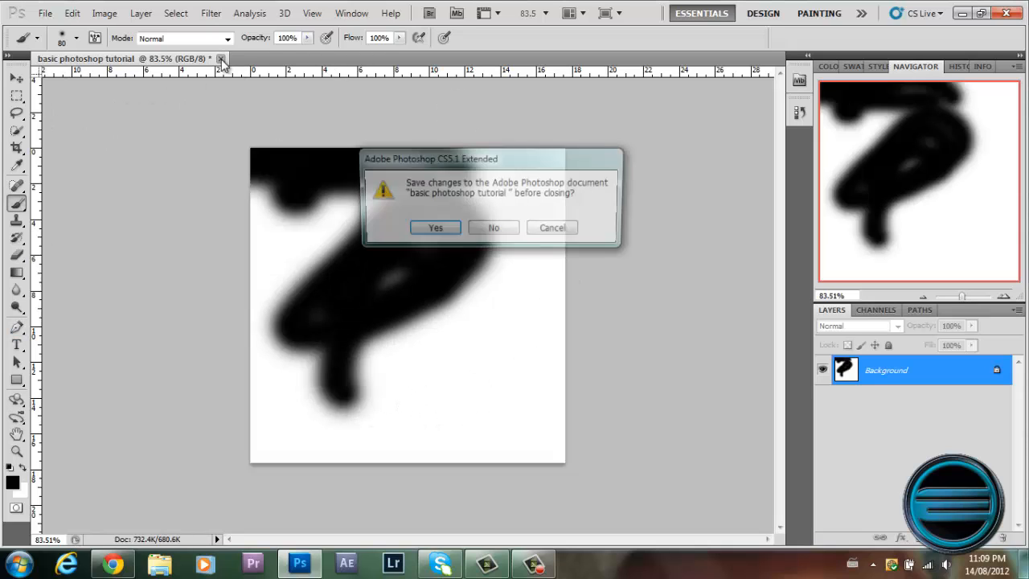
{"action": "left_click", "coordinate": [511, 232]}
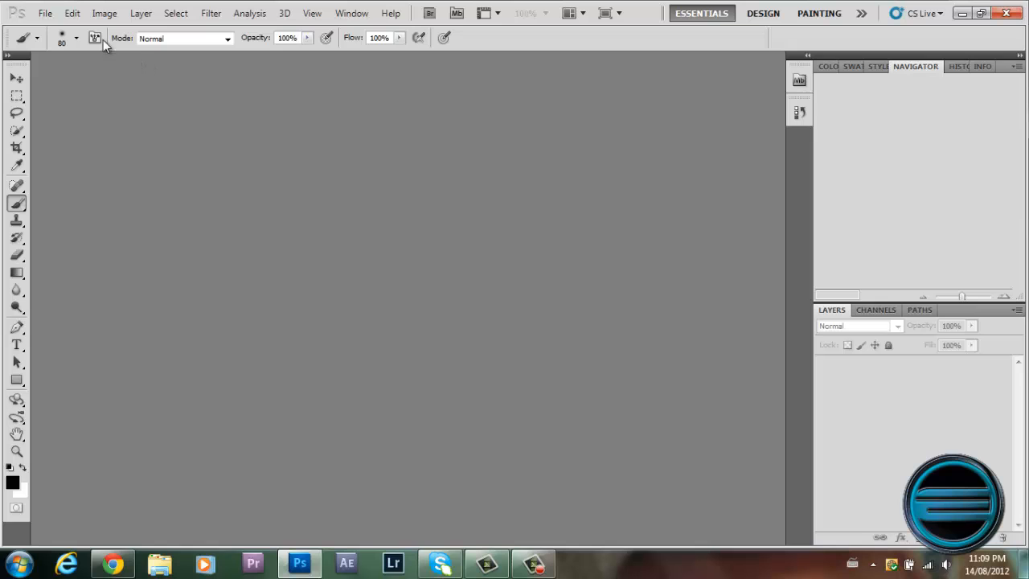
Open the pacific tree frog photo from the My Pictures folder.
{"action": "left_click", "coordinate": [45, 13]}
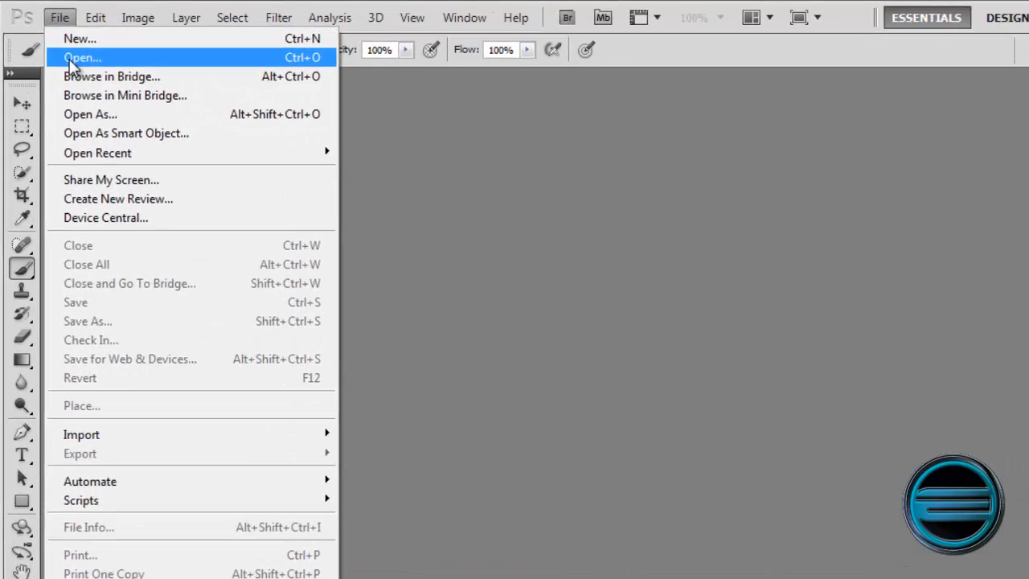
{"action": "left_click", "coordinate": [124, 105]}
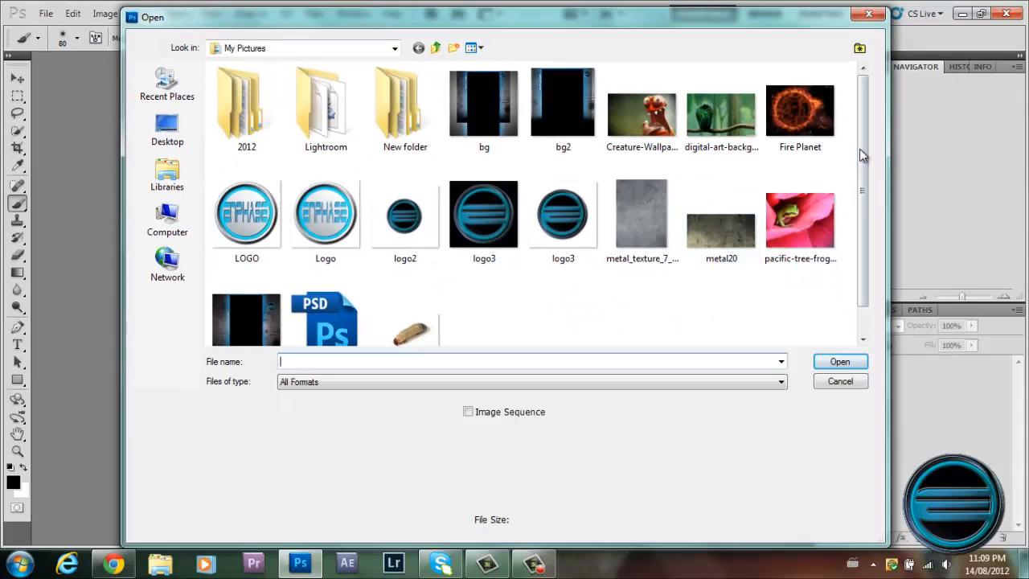
{"action": "left_click_drag", "start_coordinate": [861, 152], "coordinate": [867, 118]}
{"action": "double_click", "coordinate": [822, 223]}
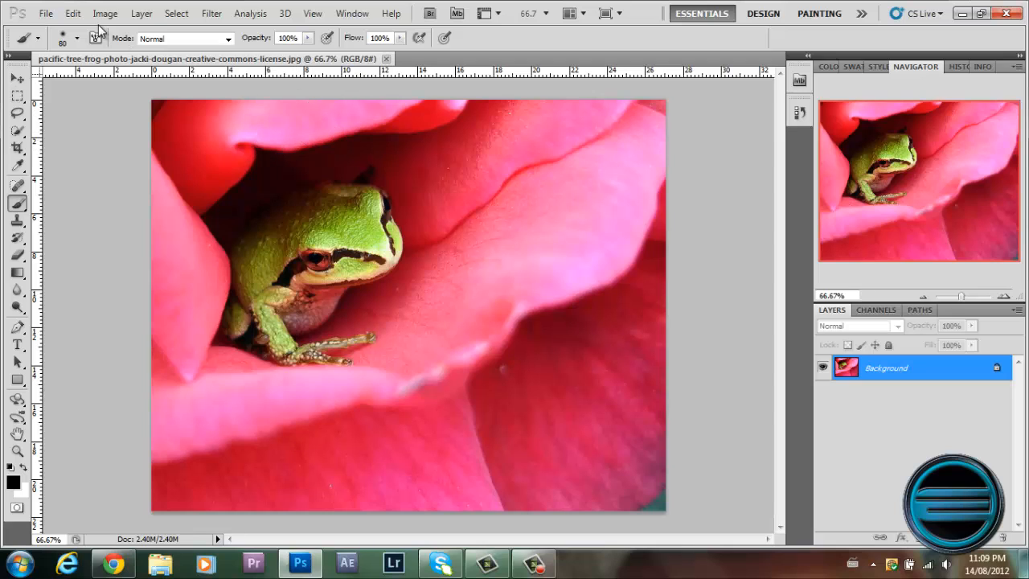
Examine the file formats available when saving the frog photo under a new name, and cancel without saving.
{"action": "left_click", "coordinate": [42, 14]}
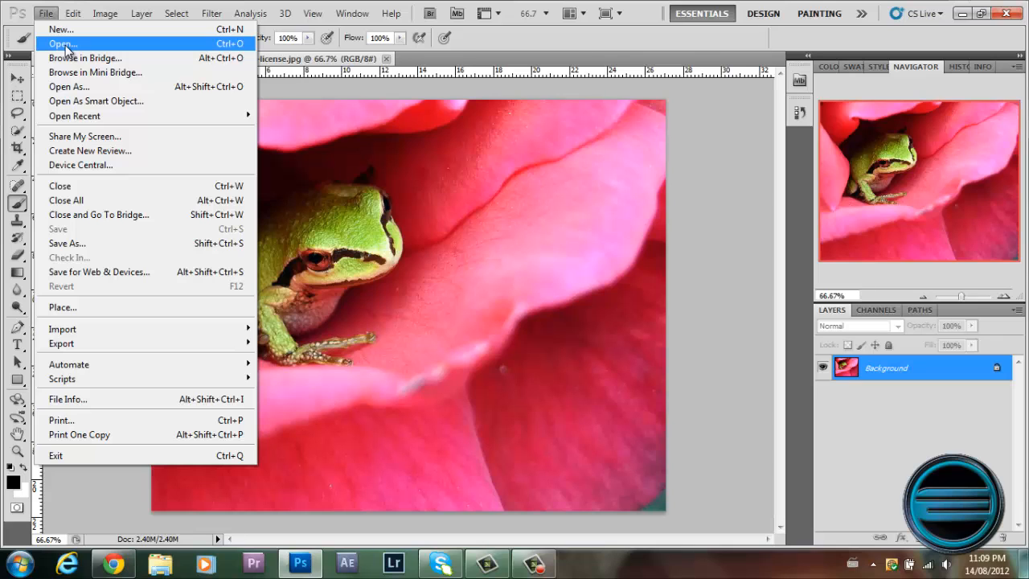
{"action": "left_click", "coordinate": [91, 244]}
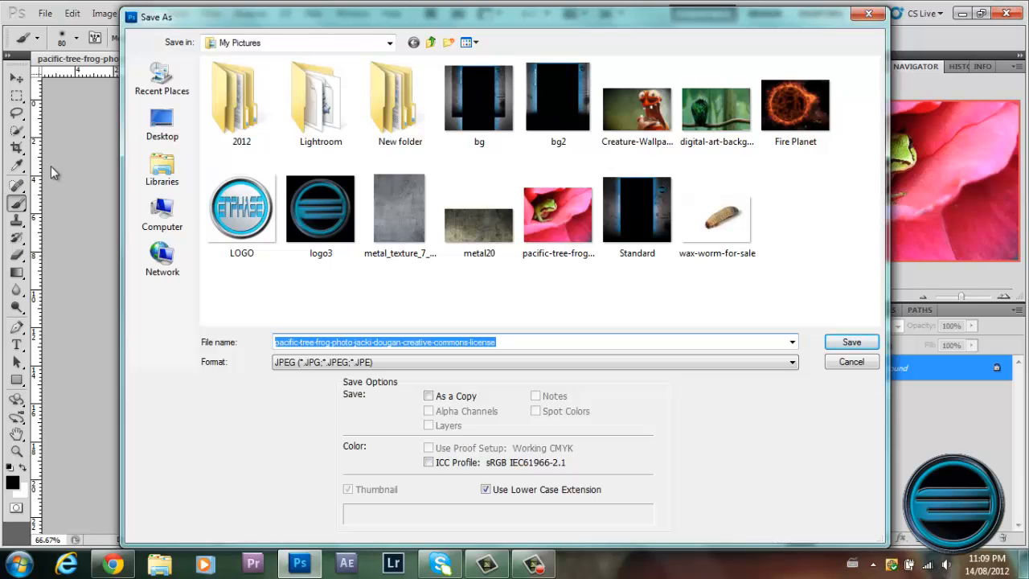
{"action": "left_click", "coordinate": [363, 362]}
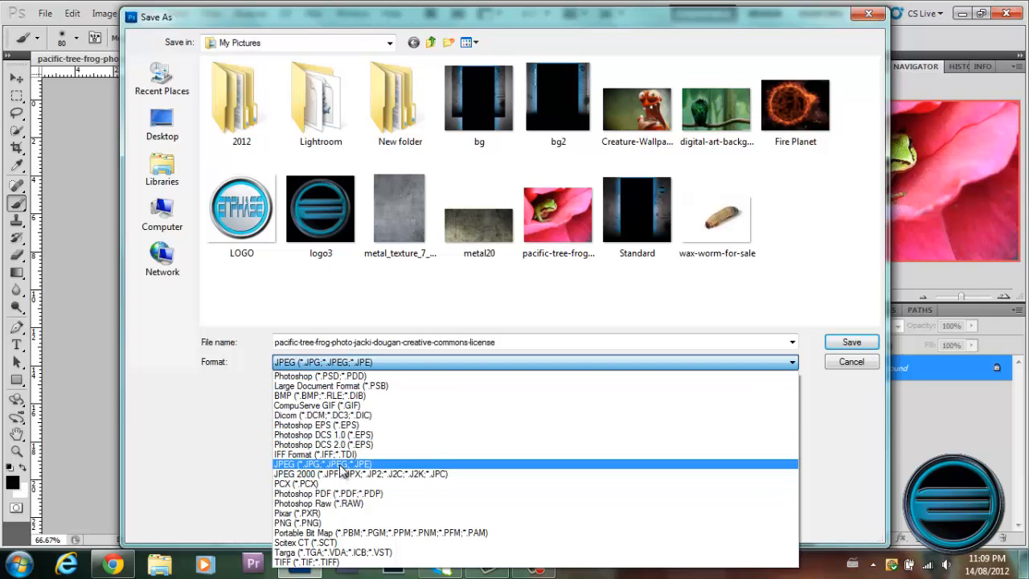
{"action": "left_click", "coordinate": [214, 417]}
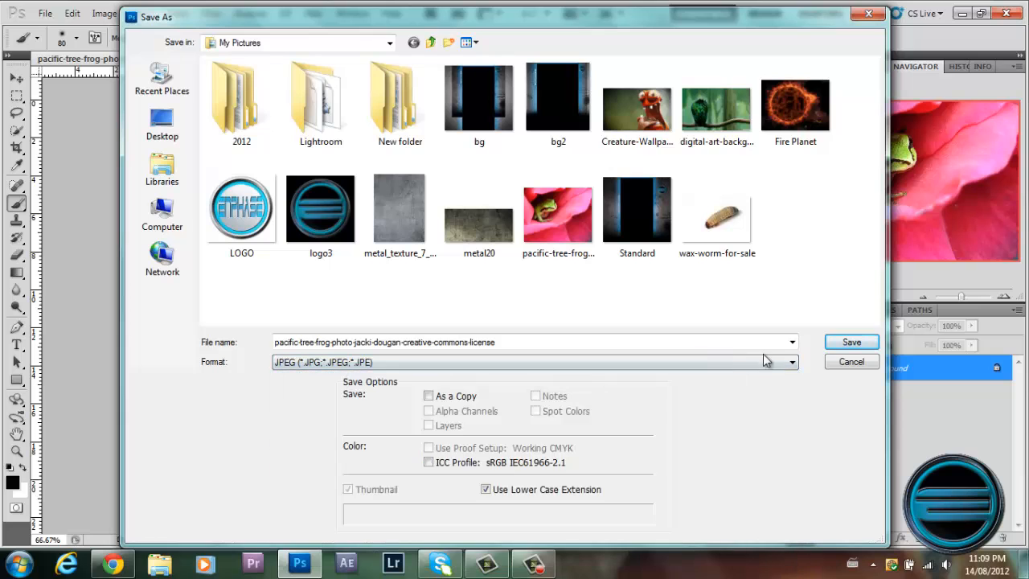
{"action": "left_click", "coordinate": [850, 362]}
Convert the frog photo's locked Background into a regular editable layer with the default settings.
{"action": "left_click", "coordinate": [69, 13]}
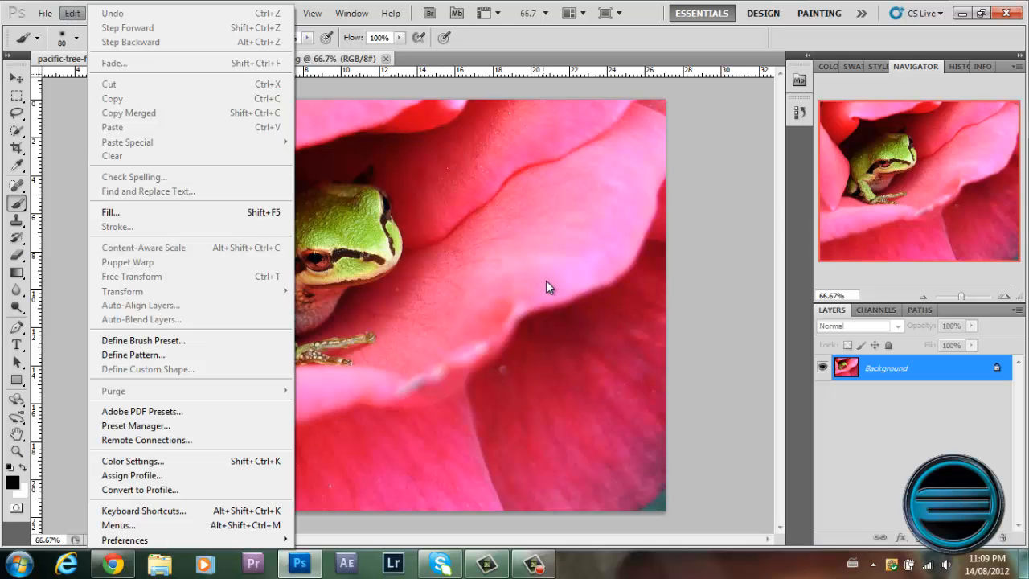
{"action": "left_click", "coordinate": [942, 377]}
{"action": "double_click", "coordinate": [942, 374]}
{"action": "left_click", "coordinate": [619, 175]}
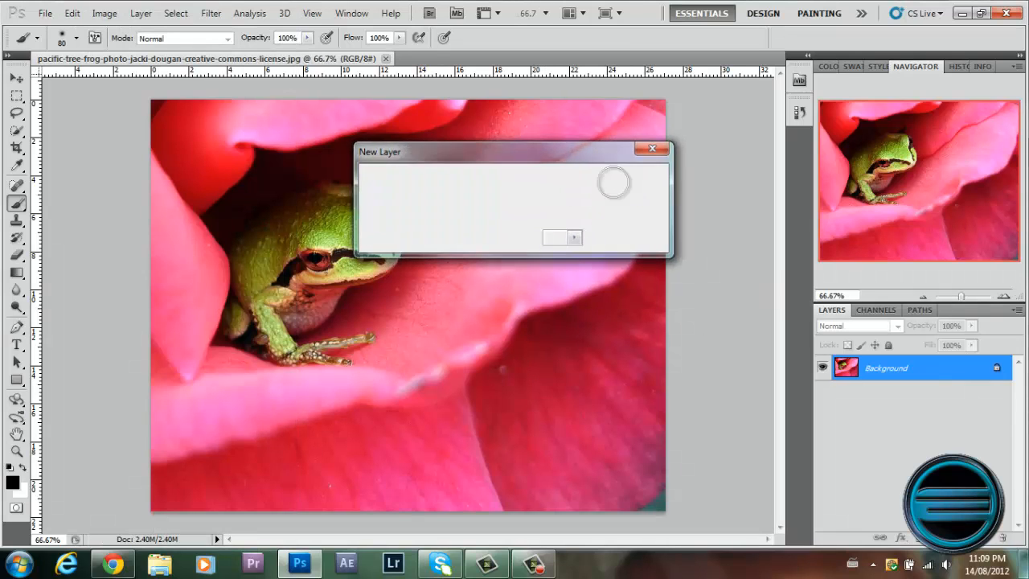
Rotate the frog layer 90° clockwise and revert to the Make Layer state in the document's history.
{"action": "left_click", "coordinate": [73, 14]}
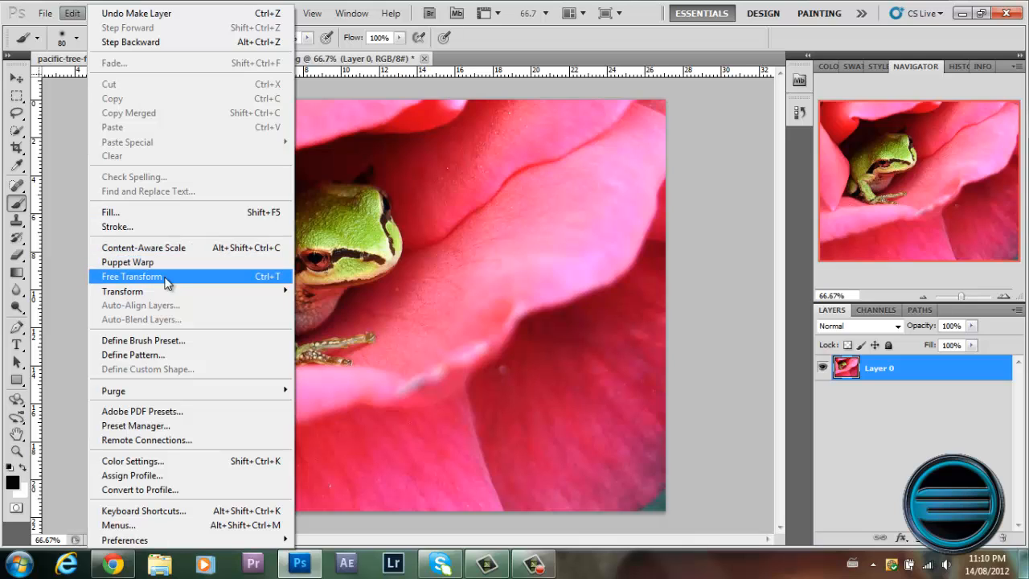
{"action": "mouse_move", "coordinate": [164, 292]}
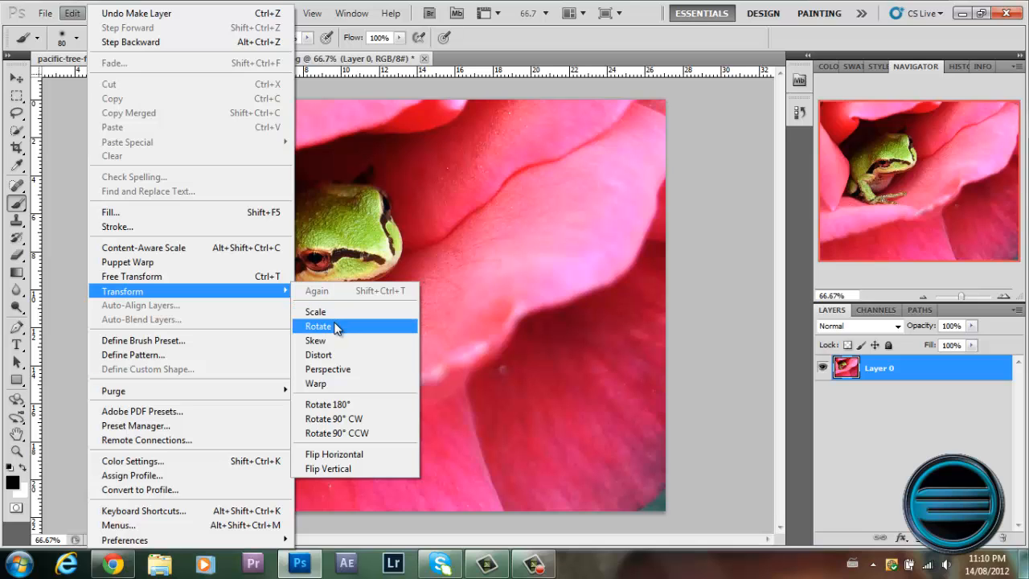
{"action": "left_click", "coordinate": [354, 418]}
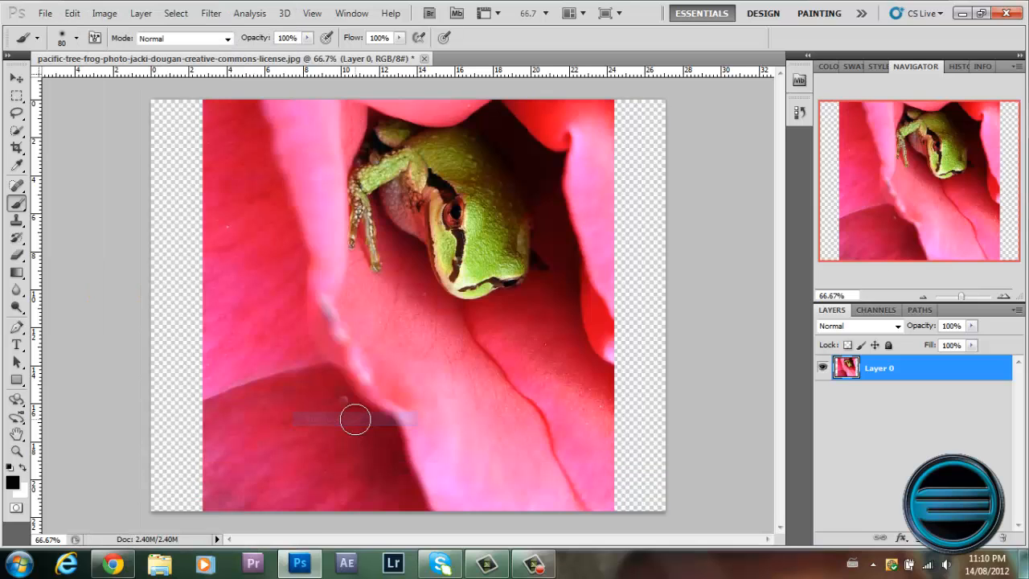
{"action": "left_click", "coordinate": [800, 116]}
{"action": "left_click", "coordinate": [695, 163]}
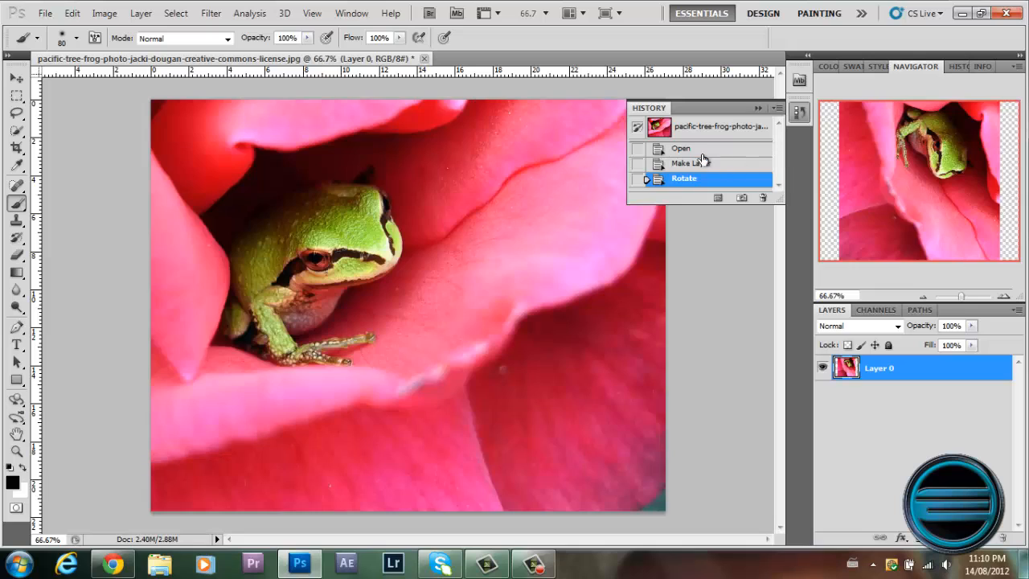
Try scaling the frog layer with Free Transform to about 89% width and 88% height, and discard the transformation.
{"action": "left_click", "coordinate": [83, 15]}
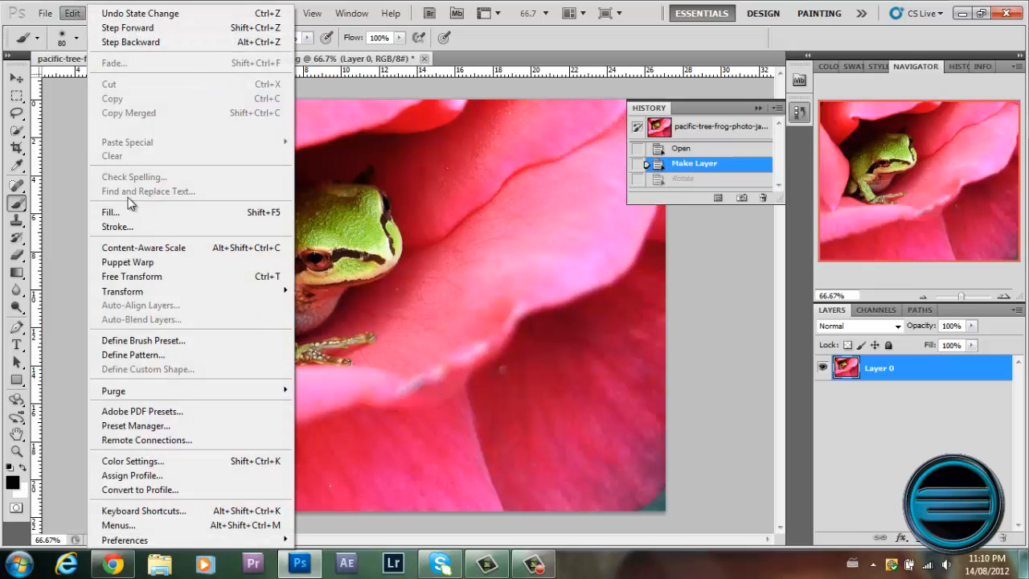
{"action": "left_click", "coordinate": [164, 279]}
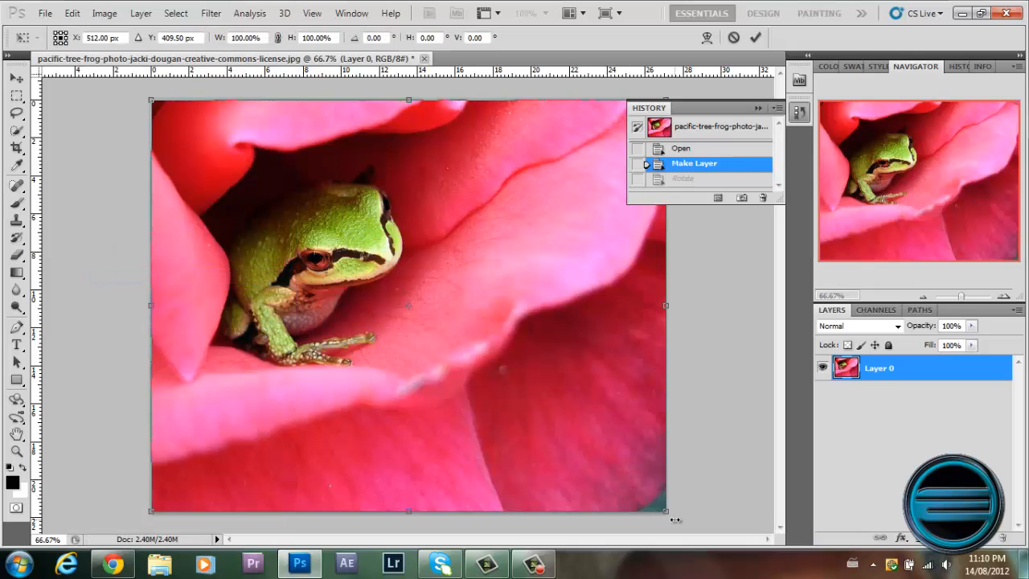
{"action": "left_click_drag", "start_coordinate": [532, 359], "coordinate": [417, 298]}
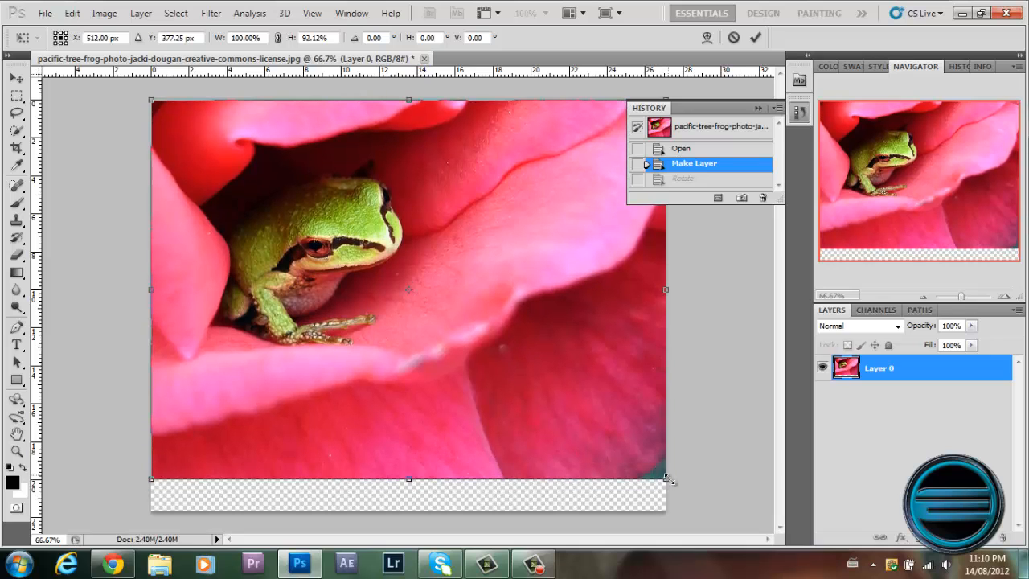
{"action": "left_click_drag", "start_coordinate": [669, 481], "coordinate": [674, 509]}
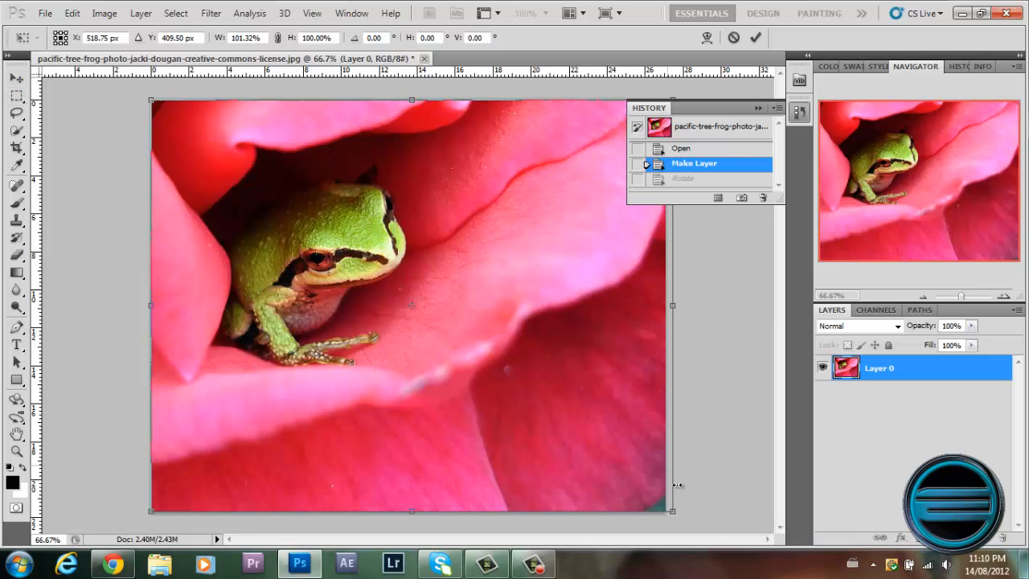
{"action": "left_click_drag", "start_coordinate": [672, 511], "coordinate": [610, 463]}
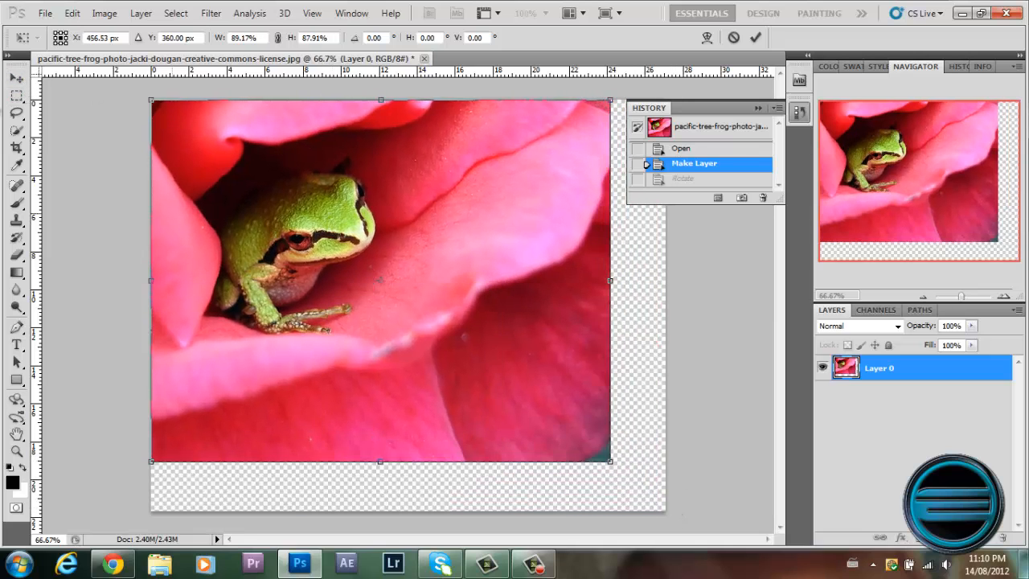
{"action": "left_click", "coordinate": [16, 80]}
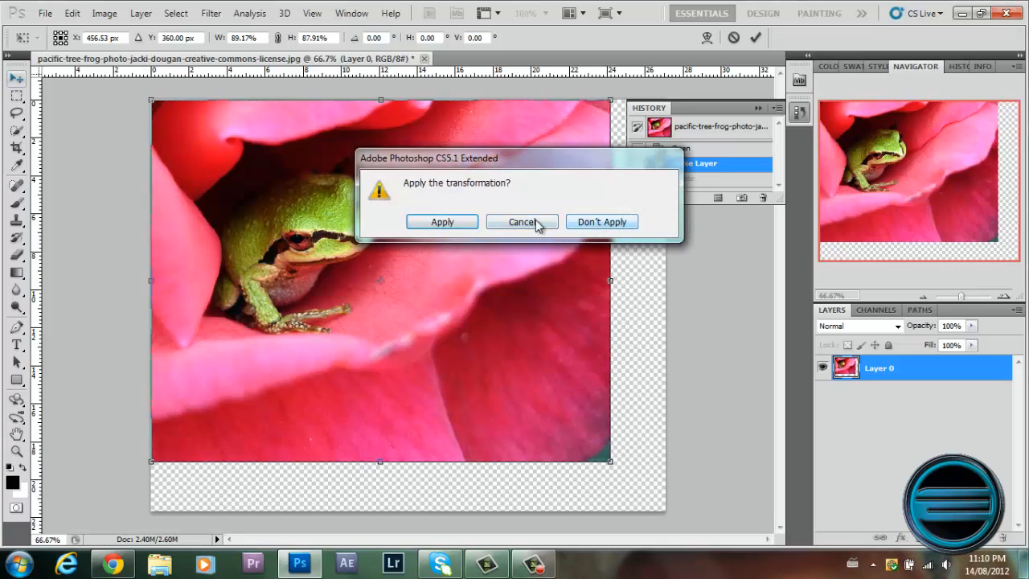
{"action": "left_click", "coordinate": [609, 229]}
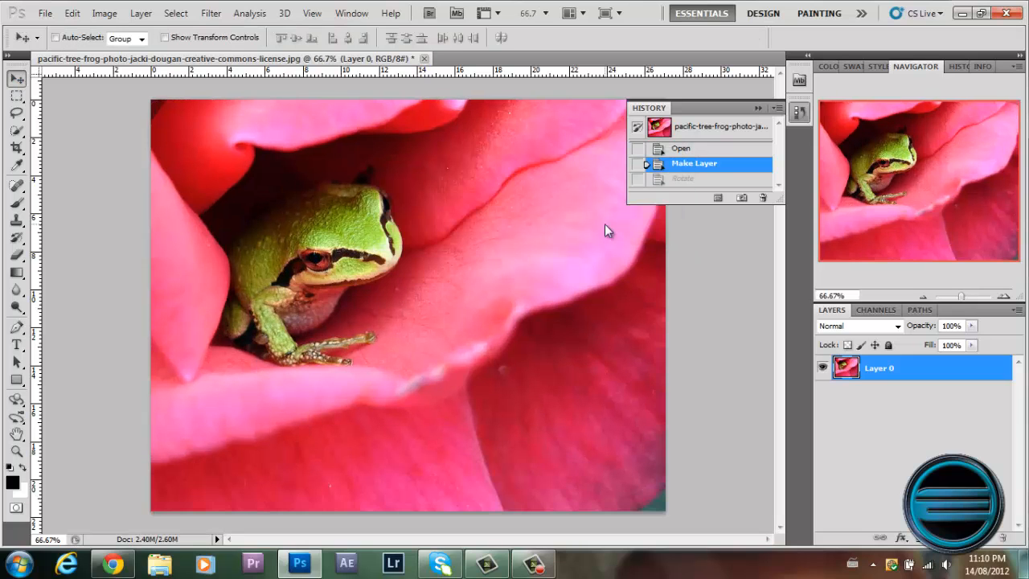
Try a slight Perspective transform on the frog layer from its upper-left corner, and discard the transformation.
{"action": "left_click", "coordinate": [71, 13]}
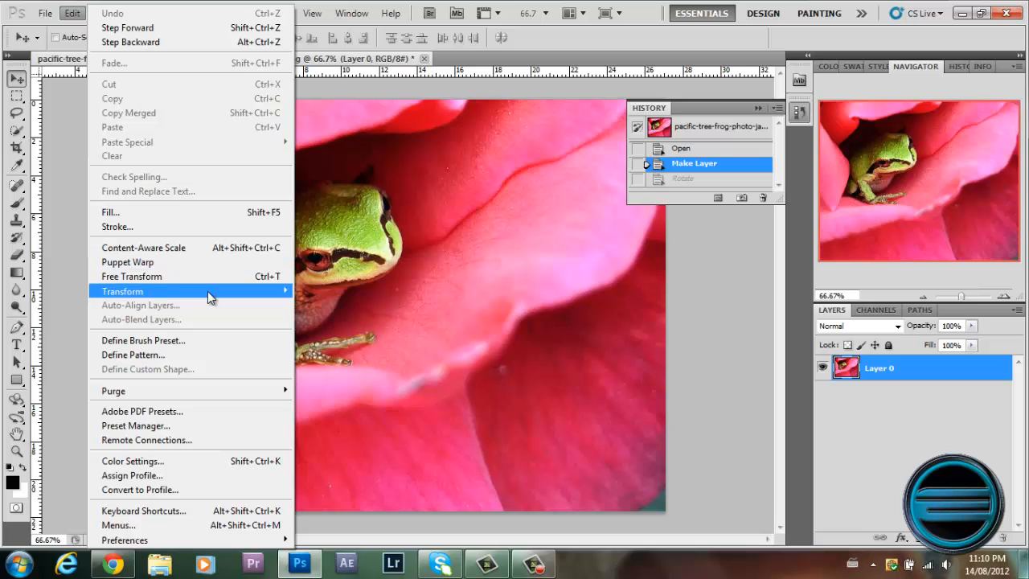
{"action": "mouse_move", "coordinate": [227, 292]}
{"action": "left_click", "coordinate": [346, 369]}
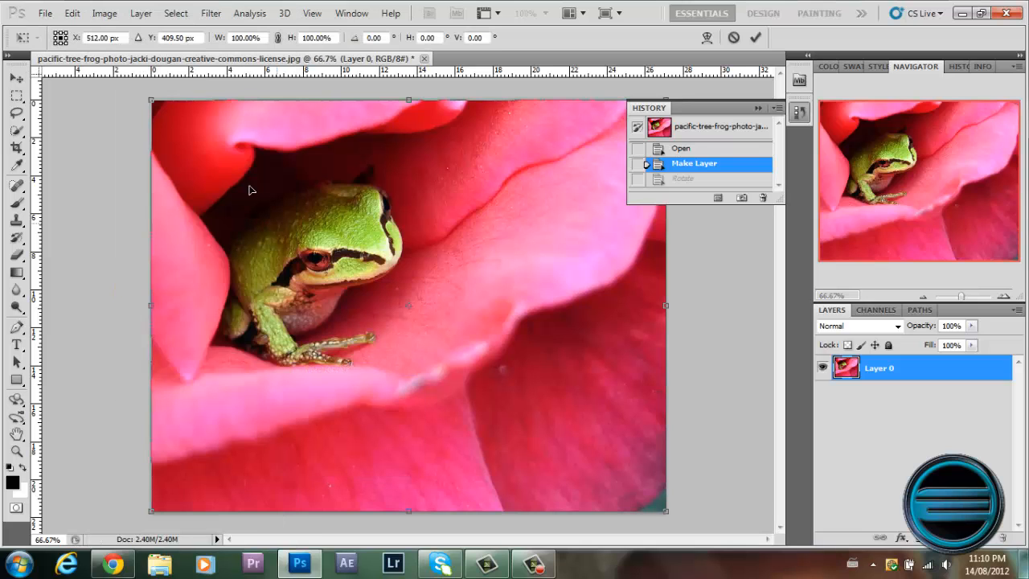
{"action": "mouse_move", "coordinate": [155, 105]}
{"action": "left_mouse_down"}
{"action": "mouse_move", "coordinate": [266, 109]}
{"action": "mouse_move", "coordinate": [184, 129]}
{"action": "mouse_move", "coordinate": [115, 104]}
{"action": "mouse_move", "coordinate": [157, 108]}
{"action": "mouse_move", "coordinate": [152, 102]}
{"action": "left_mouse_up"}
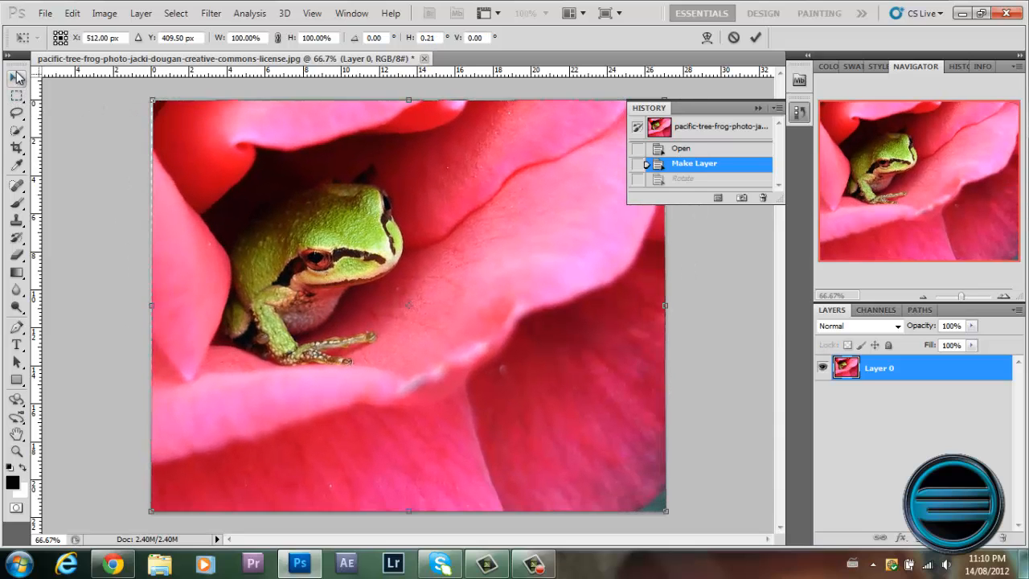
{"action": "left_click", "coordinate": [16, 78]}
{"action": "left_click", "coordinate": [595, 229]}
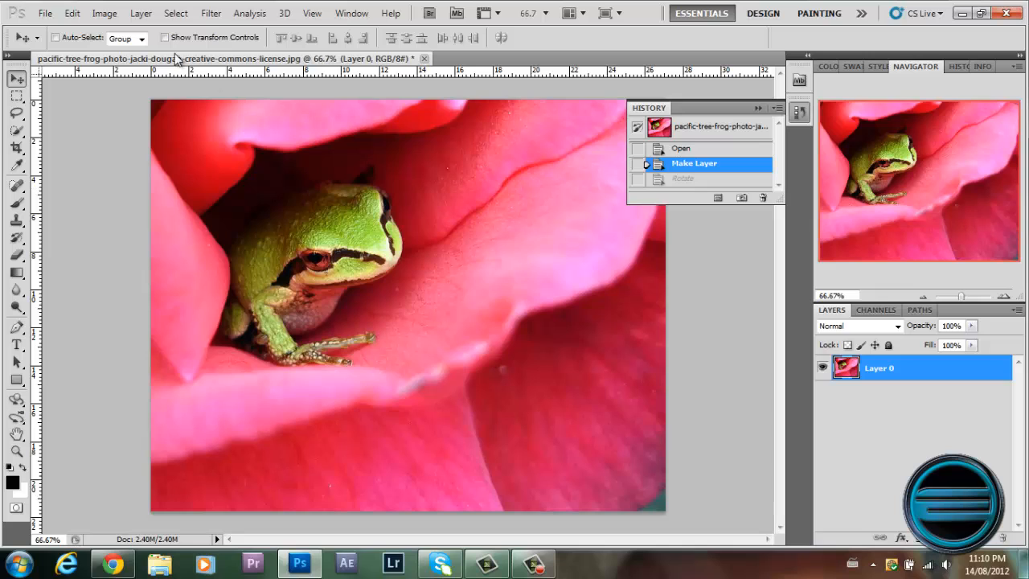
Examine the list of image adjustments and the photo's Image Size settings, and close them without making changes.
{"action": "left_click", "coordinate": [104, 12]}
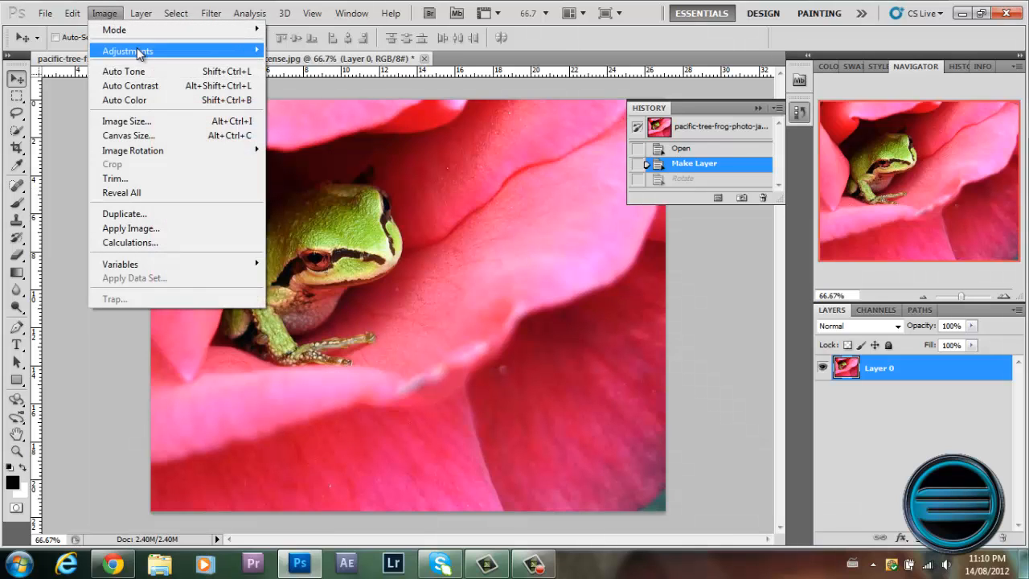
{"action": "mouse_move", "coordinate": [140, 53]}
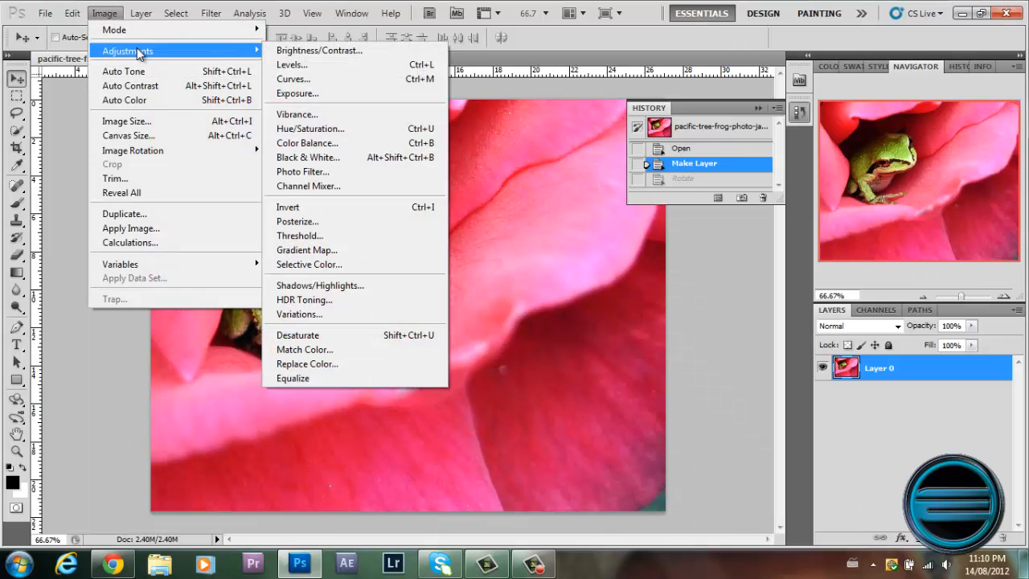
{"action": "left_click", "coordinate": [129, 122]}
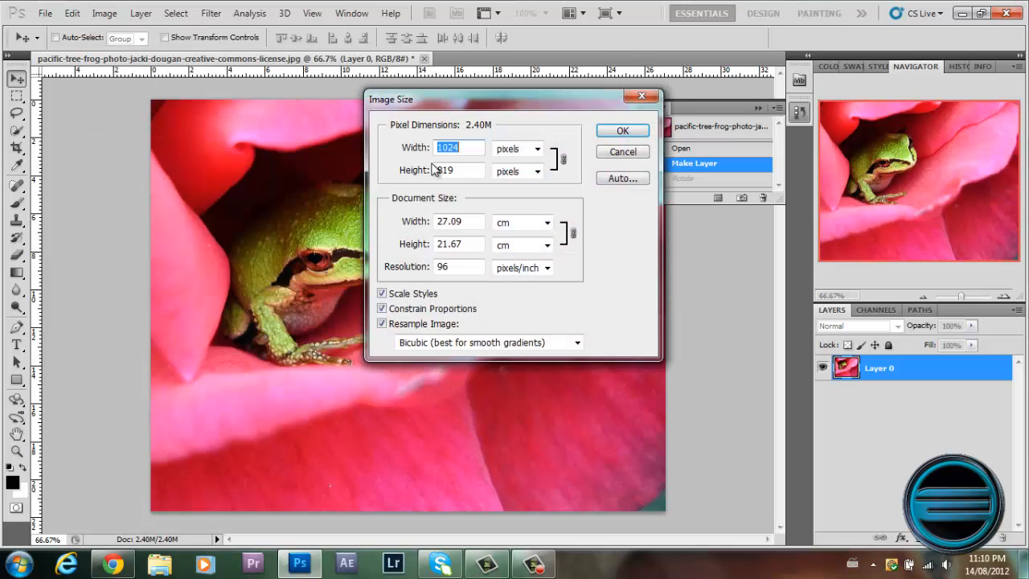
{"action": "left_click", "coordinate": [632, 152]}
Try a Brightness/Contrast adjustment on the frog photo with the contrast raised to its maximum, and cancel it.
{"action": "left_click", "coordinate": [104, 14]}
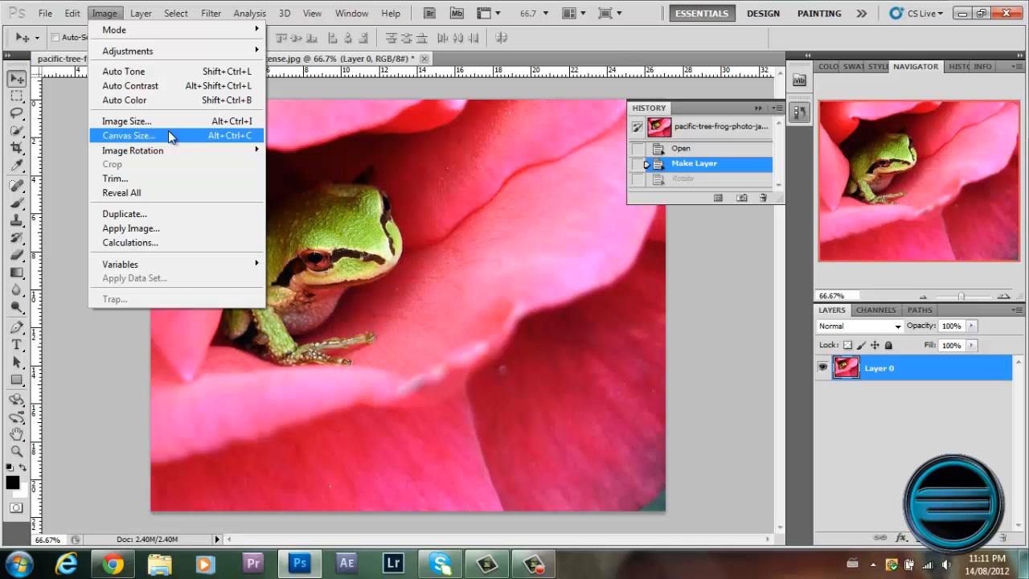
{"action": "mouse_move", "coordinate": [178, 54]}
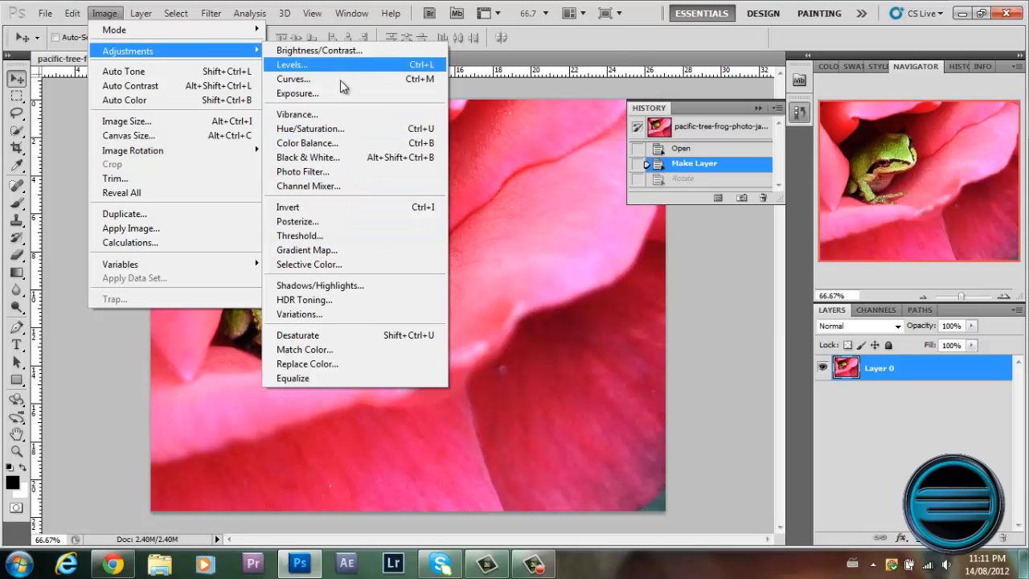
{"action": "left_click", "coordinate": [324, 51]}
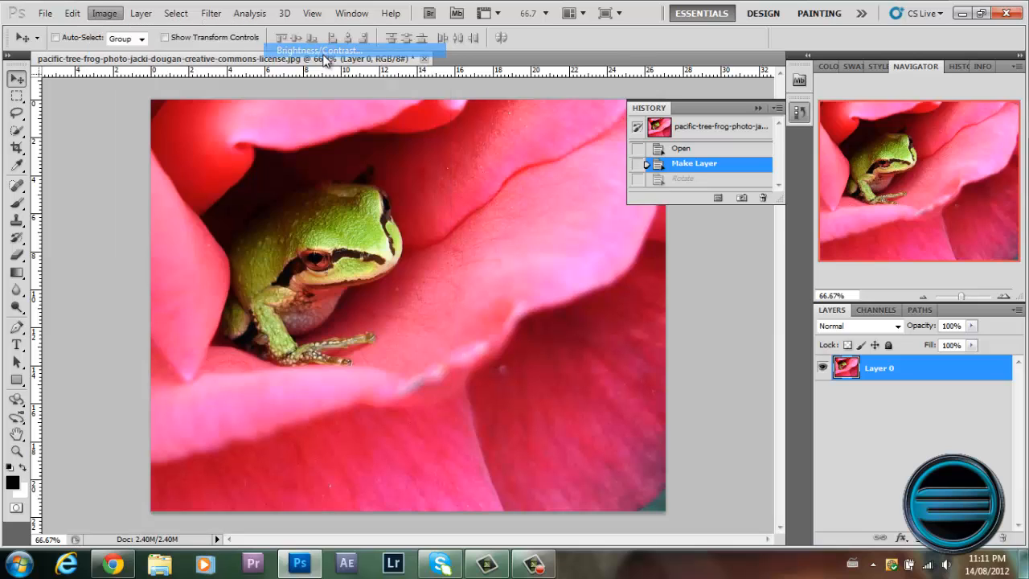
{"action": "left_click_drag", "start_coordinate": [844, 166], "coordinate": [904, 173]}
{"action": "left_click_drag", "start_coordinate": [841, 184], "coordinate": [896, 177]}
{"action": "left_click_drag", "start_coordinate": [845, 201], "coordinate": [958, 173]}
{"action": "left_click", "coordinate": [963, 166]}
{"action": "key", "text": "v"}
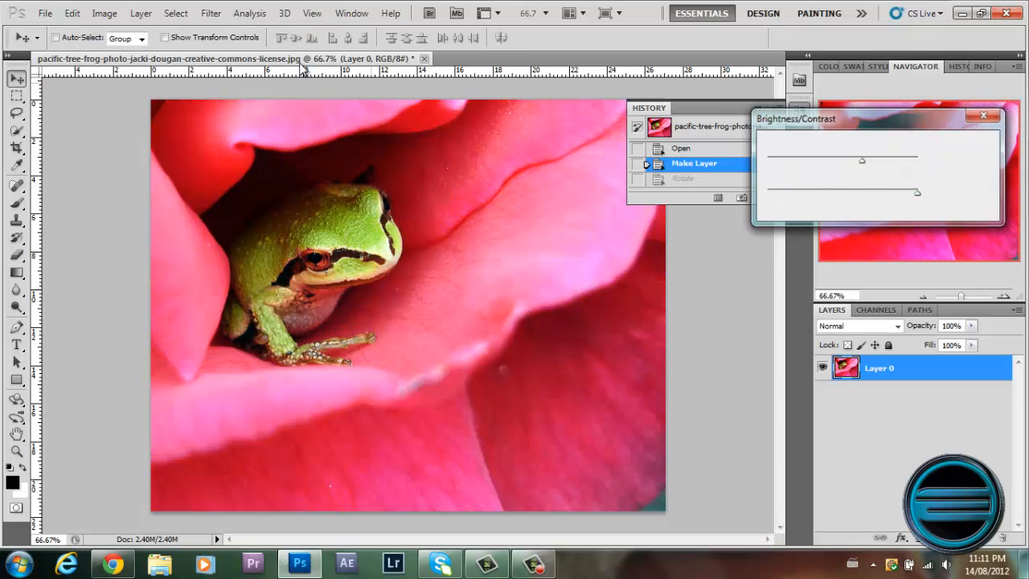
Try a Color Balance adjustment with the midtones' Cyan–Red level at -100, and cancel it.
{"action": "left_click", "coordinate": [211, 14]}
{"action": "mouse_move", "coordinate": [104, 13]}
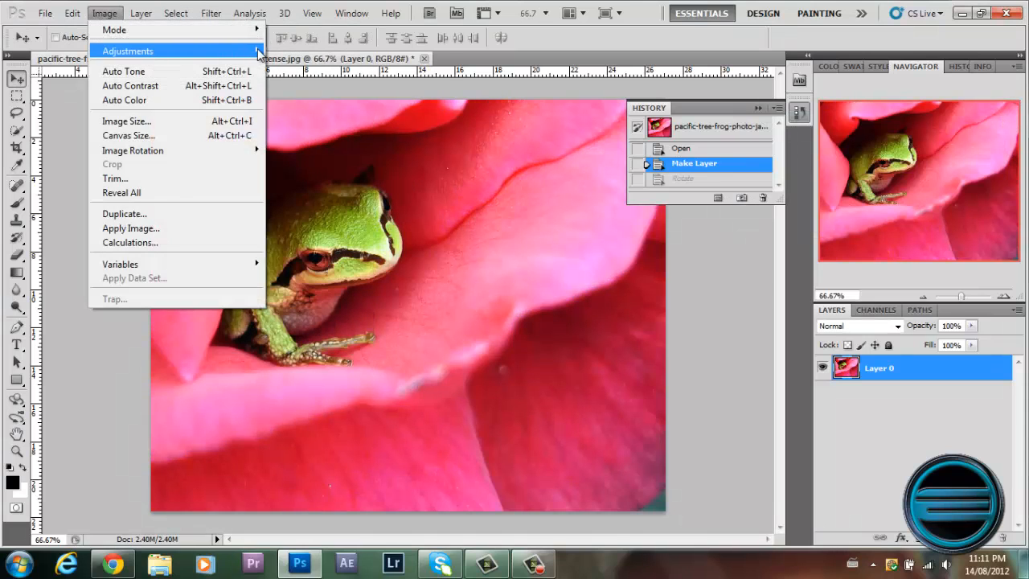
{"action": "mouse_move", "coordinate": [129, 50]}
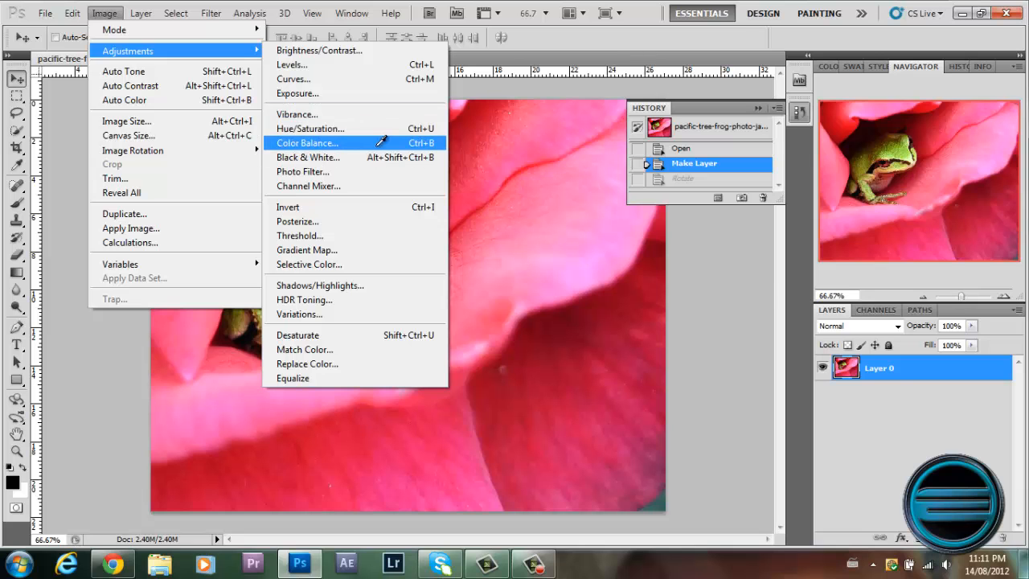
{"action": "left_click", "coordinate": [378, 143]}
{"action": "left_click_drag", "start_coordinate": [798, 169], "coordinate": [591, 157]}
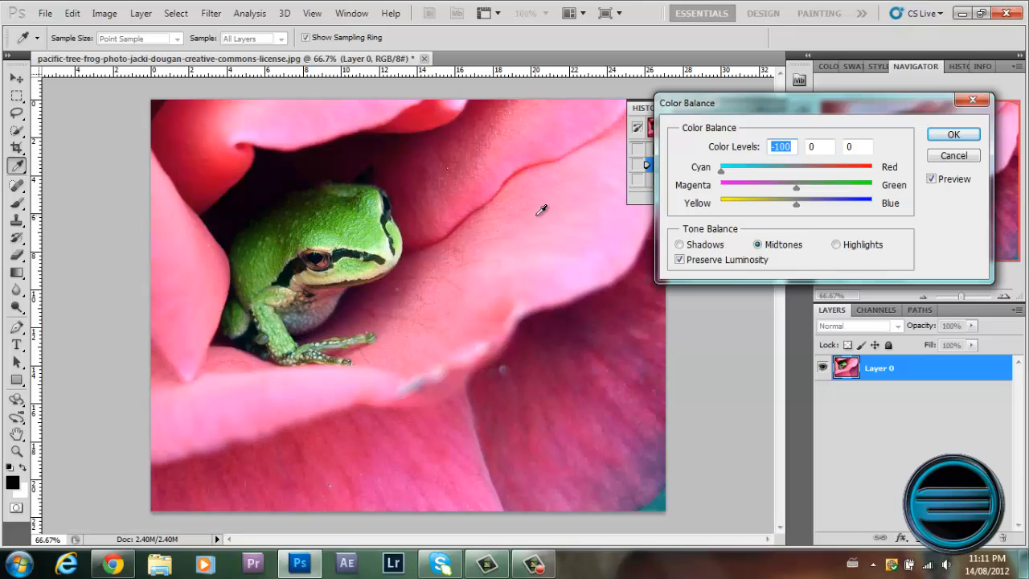
{"action": "left_click", "coordinate": [964, 158]}
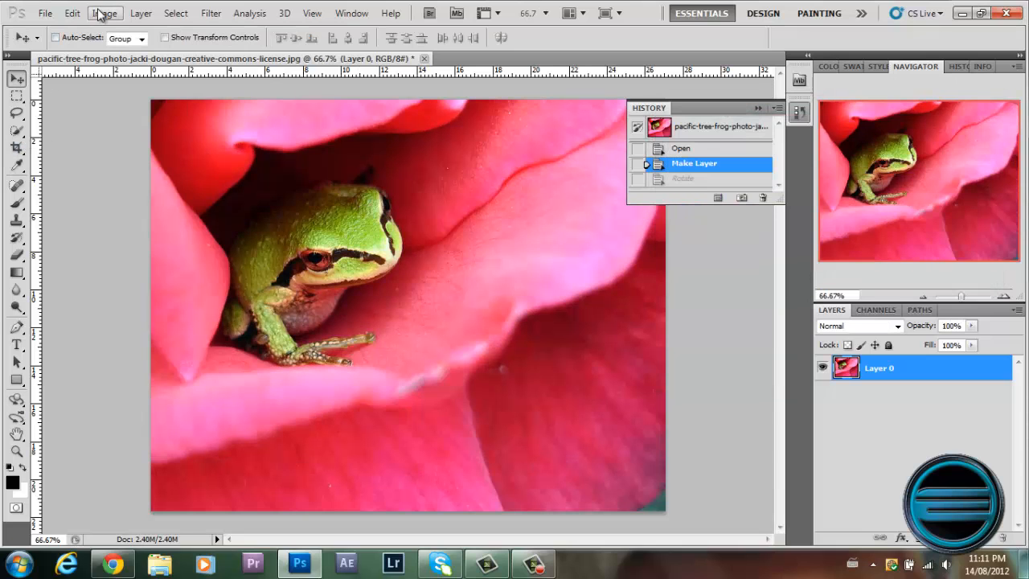
{"action": "left_click", "coordinate": [105, 14]}
{"action": "mouse_move", "coordinate": [134, 53]}
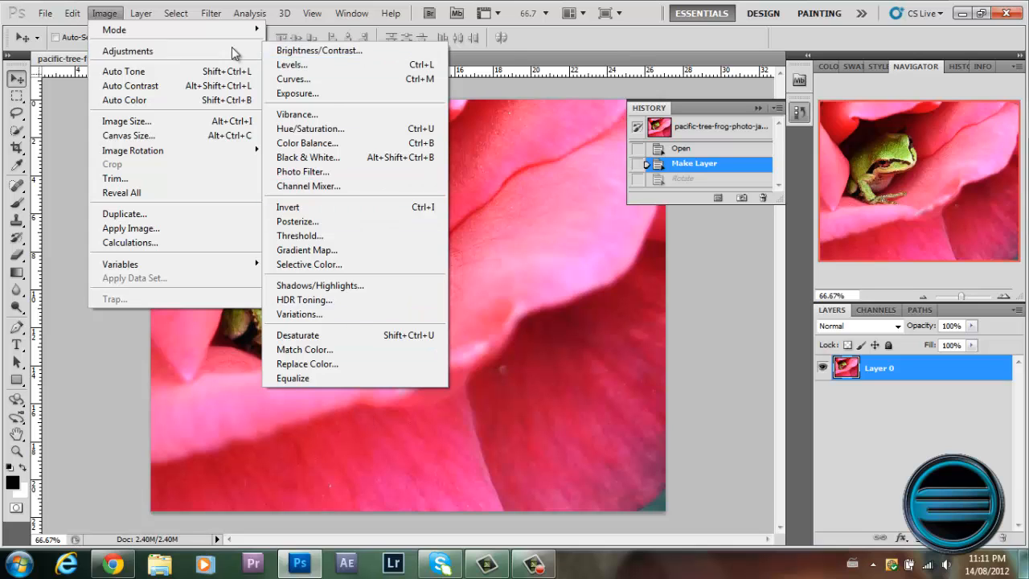
{"action": "left_click", "coordinate": [100, 15]}
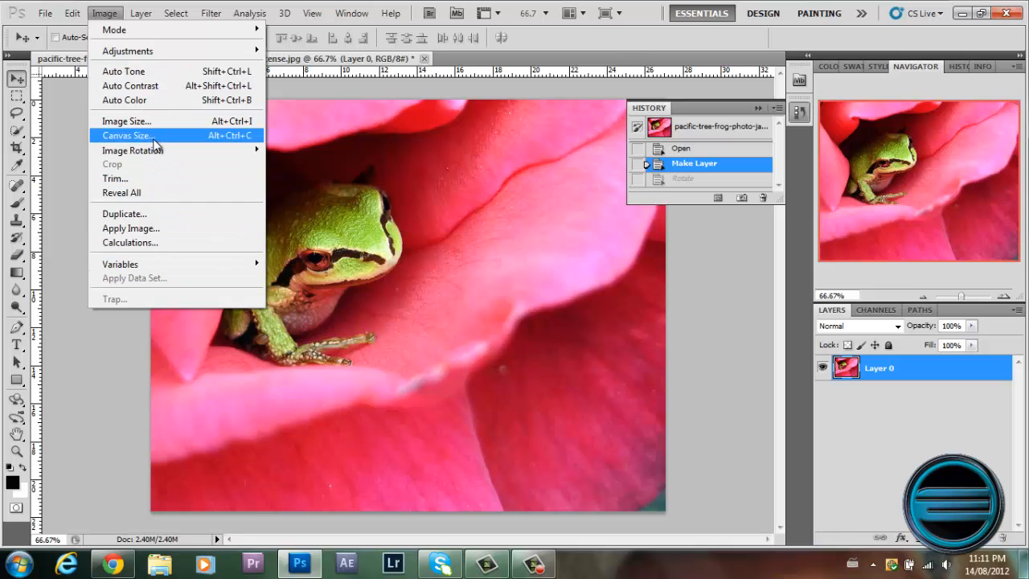
{"action": "mouse_move", "coordinate": [158, 9]}
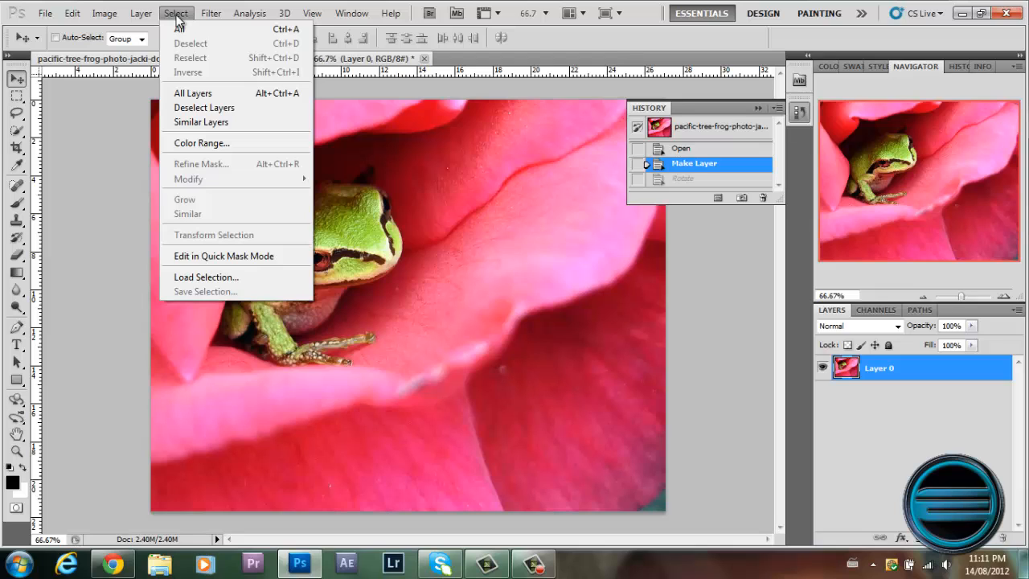
Open the Filter Gallery and preview Artistic filters on the frog photo, including Cutout, Dry Brush, Neon Glow, Fresco and Film Grain.
{"action": "mouse_move", "coordinate": [214, 17]}
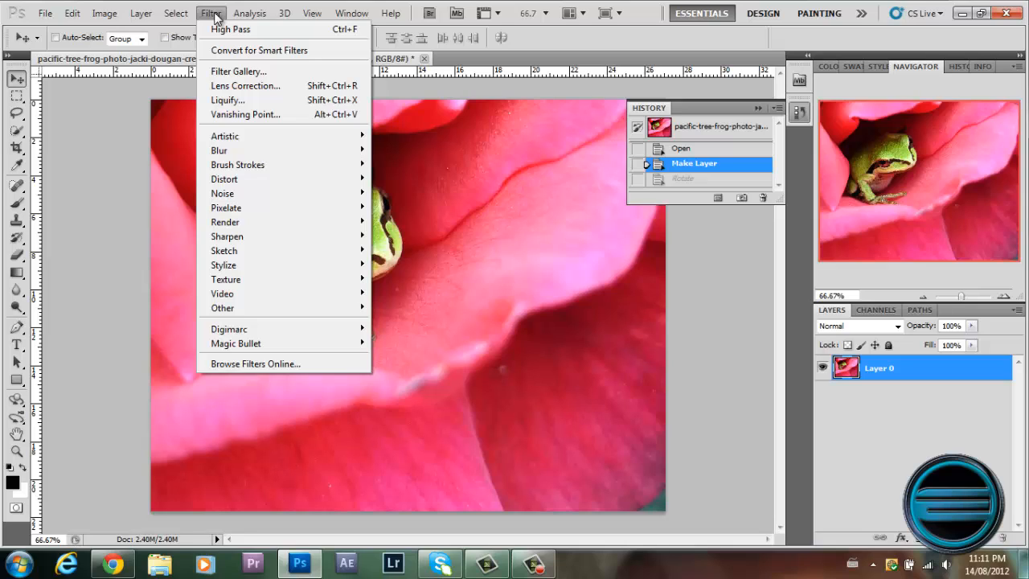
{"action": "left_click", "coordinate": [265, 72]}
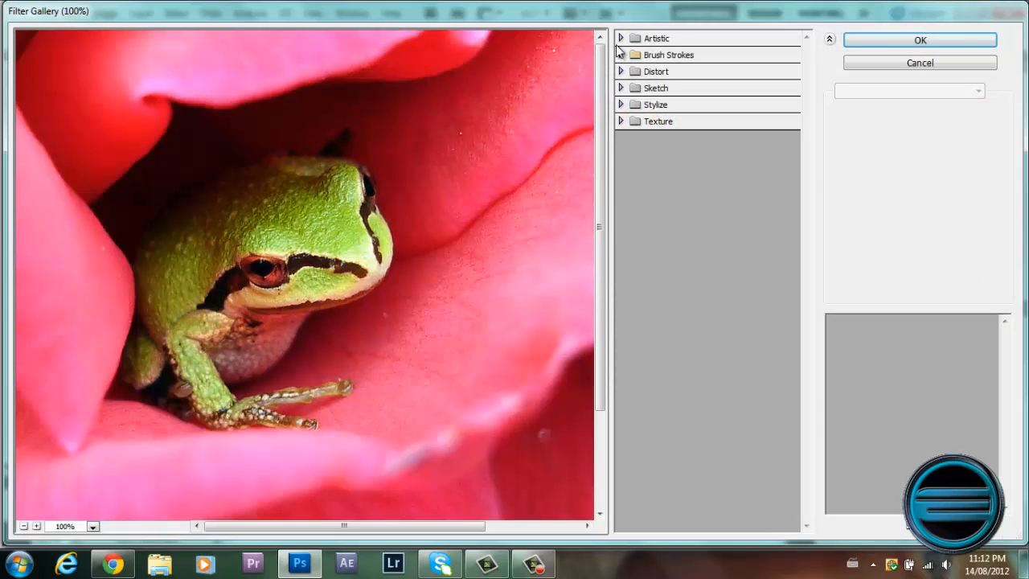
{"action": "left_click", "coordinate": [621, 38]}
{"action": "left_click", "coordinate": [696, 74]}
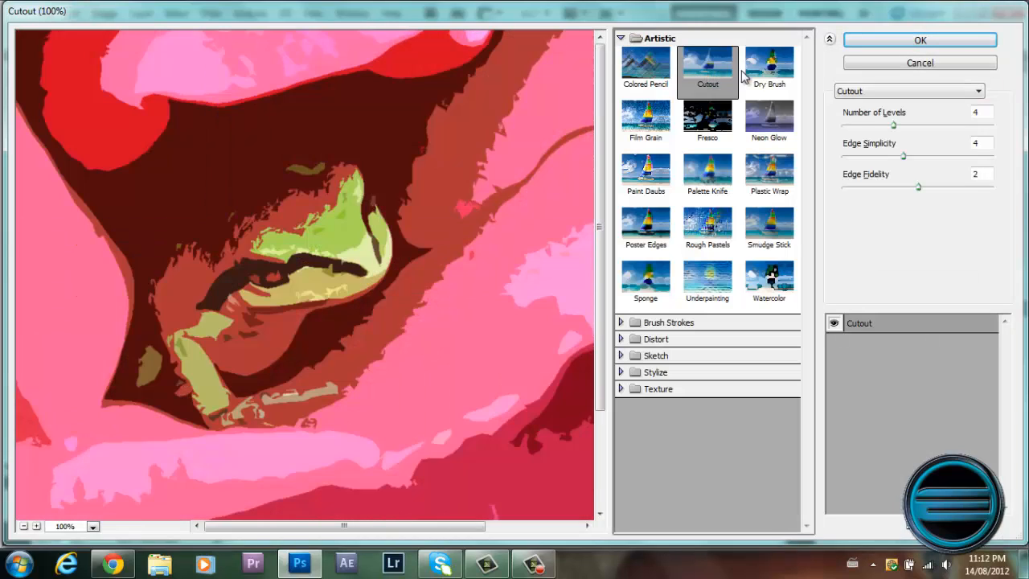
{"action": "left_click", "coordinate": [770, 95]}
{"action": "left_click", "coordinate": [769, 117]}
{"action": "left_click", "coordinate": [708, 116]}
{"action": "left_click", "coordinate": [646, 116]}
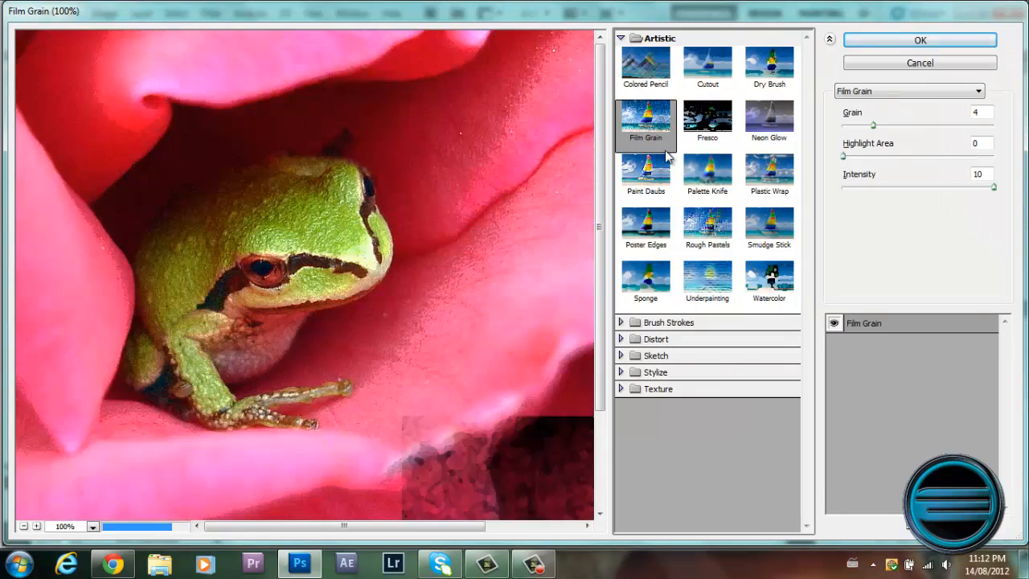
Preview more Artistic filters on the frog photo, including Paint Daubs, Rough Pastels and Poster Edges, ending with Smudge Stick.
{"action": "left_click", "coordinate": [651, 170]}
{"action": "left_click", "coordinate": [707, 168]}
{"action": "left_click", "coordinate": [769, 222]}
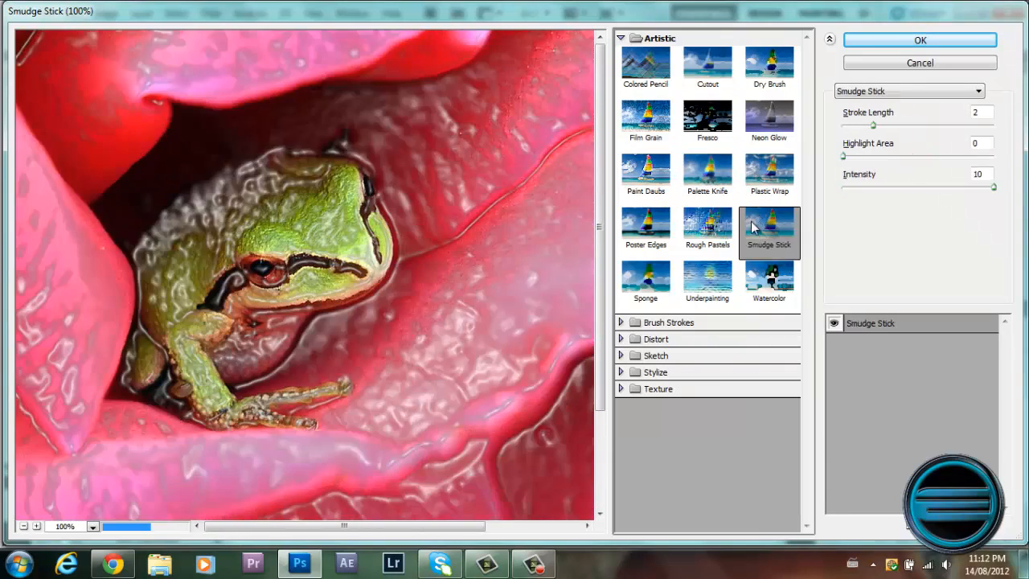
{"action": "left_click", "coordinate": [707, 224]}
{"action": "left_click", "coordinate": [664, 229]}
{"action": "left_click", "coordinate": [708, 227]}
{"action": "left_click", "coordinate": [770, 225]}
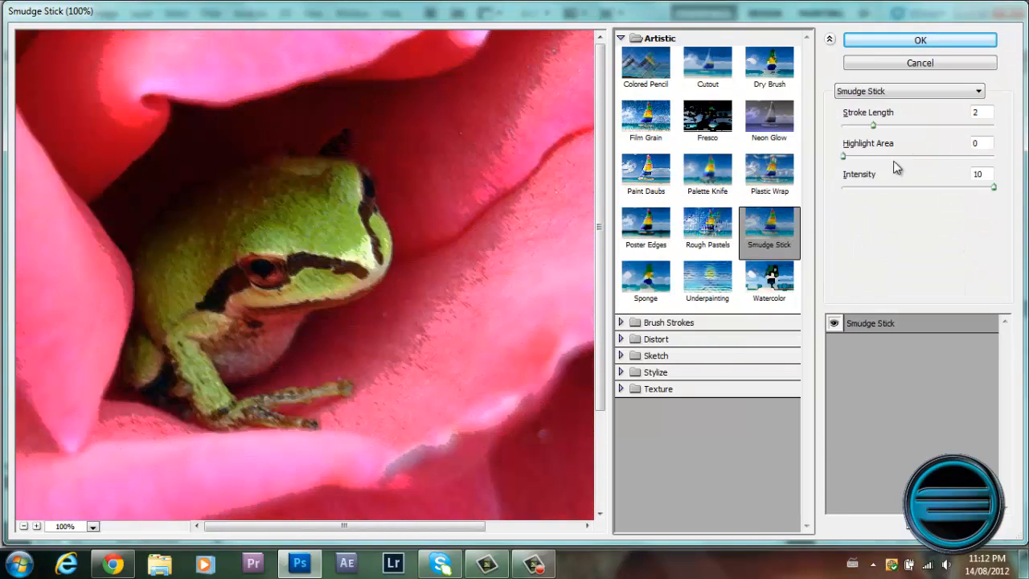
Preview the Stylize filter Glowing Edges on the frog photo, and leave the Filter Gallery without applying it.
{"action": "left_click_drag", "start_coordinate": [849, 157], "coordinate": [731, 144]}
{"action": "left_click", "coordinate": [629, 41]}
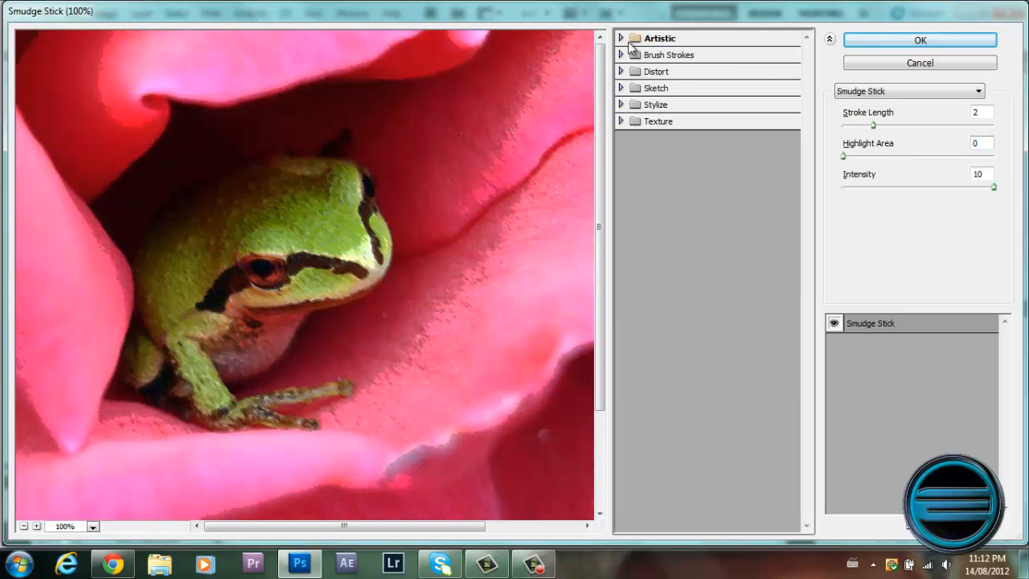
{"action": "left_click", "coordinate": [621, 106]}
{"action": "left_click", "coordinate": [632, 127]}
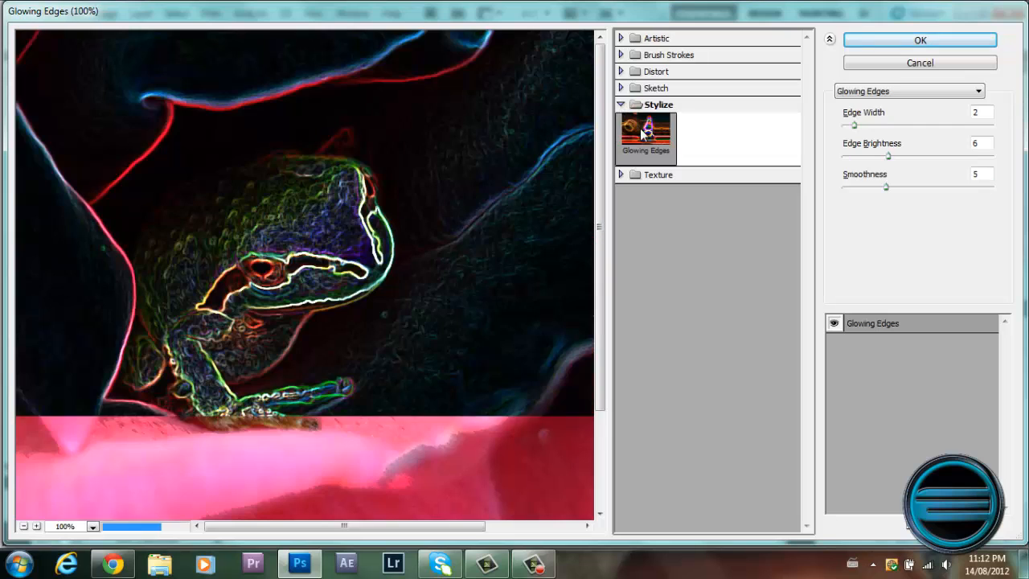
{"action": "left_click", "coordinate": [621, 105]}
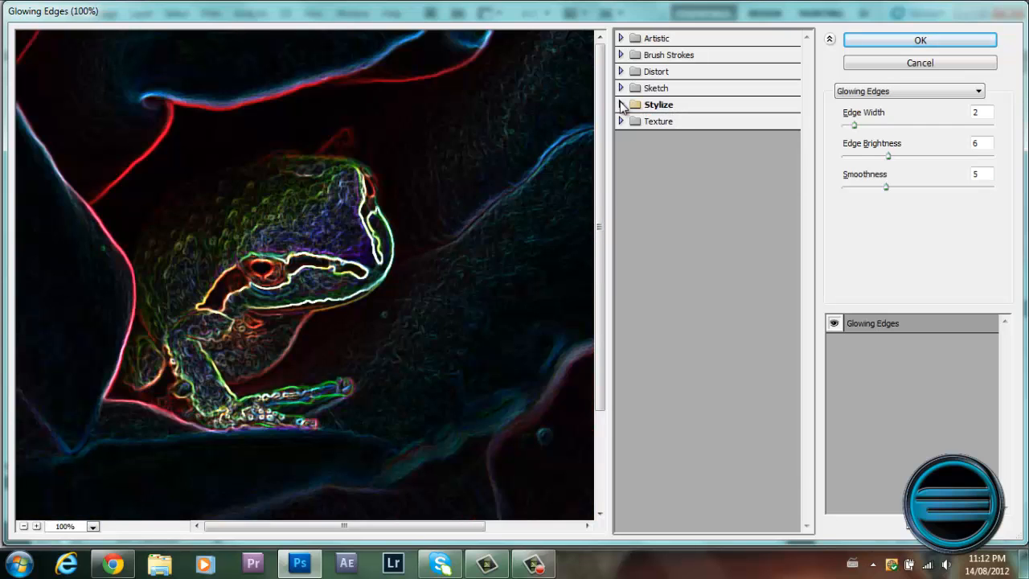
{"action": "left_click", "coordinate": [907, 62]}
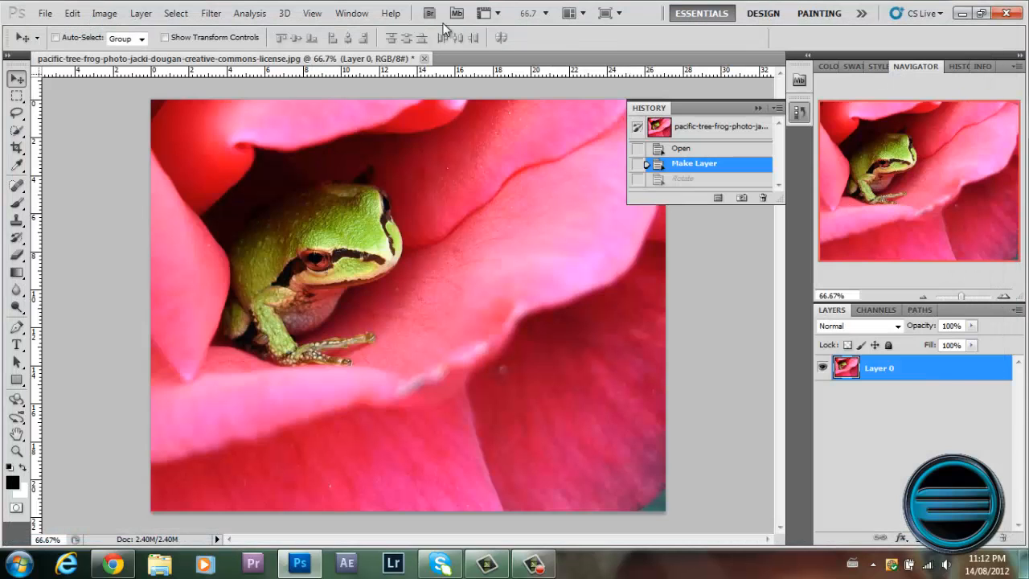
Try a custom Lens Correction on the frog photo with vignette amount -100 and midpoint +23, and cancel it.
{"action": "left_click", "coordinate": [213, 14]}
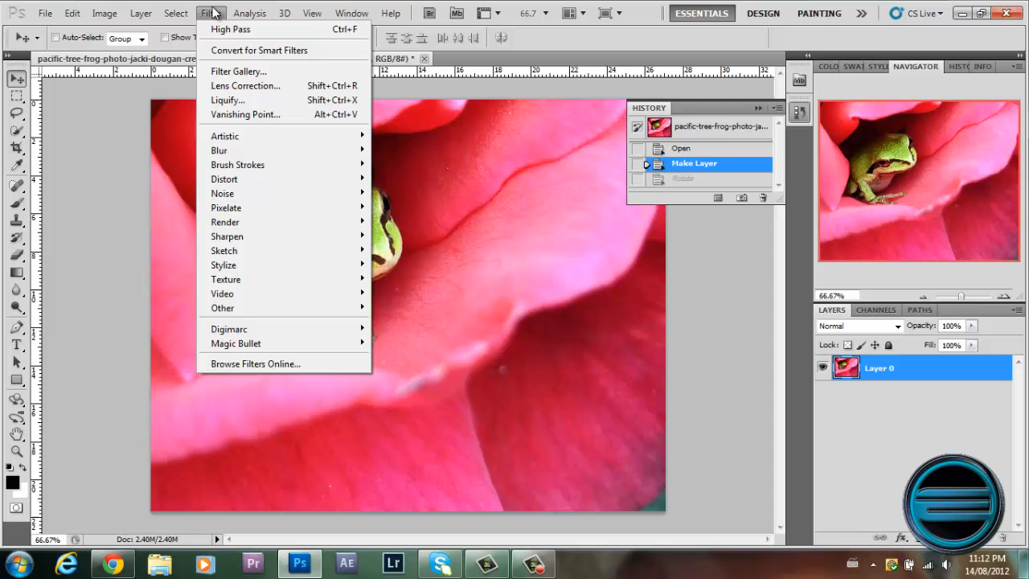
{"action": "left_click", "coordinate": [230, 86]}
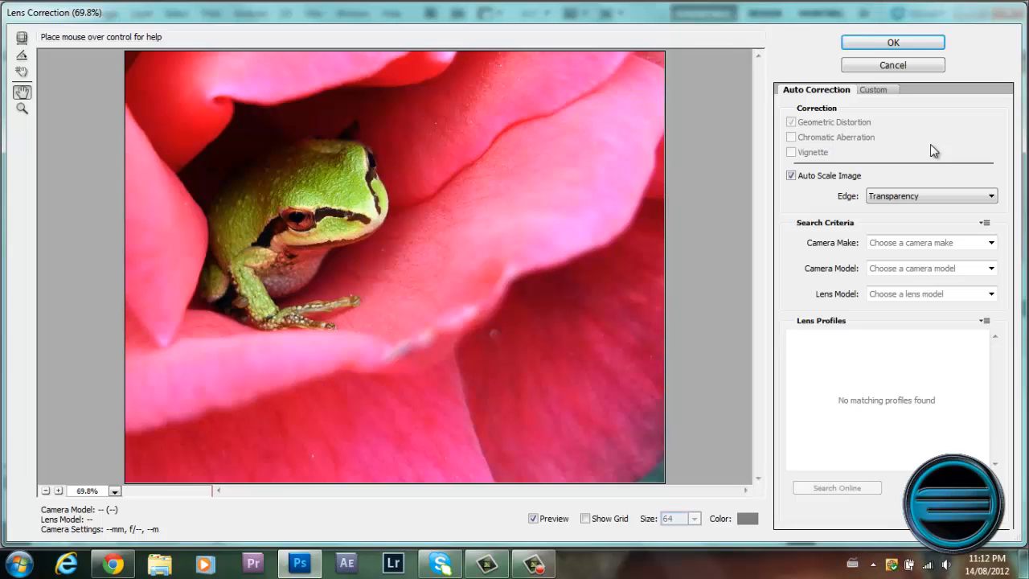
{"action": "left_click", "coordinate": [875, 90]}
{"action": "left_click_drag", "start_coordinate": [893, 216], "coordinate": [802, 225]}
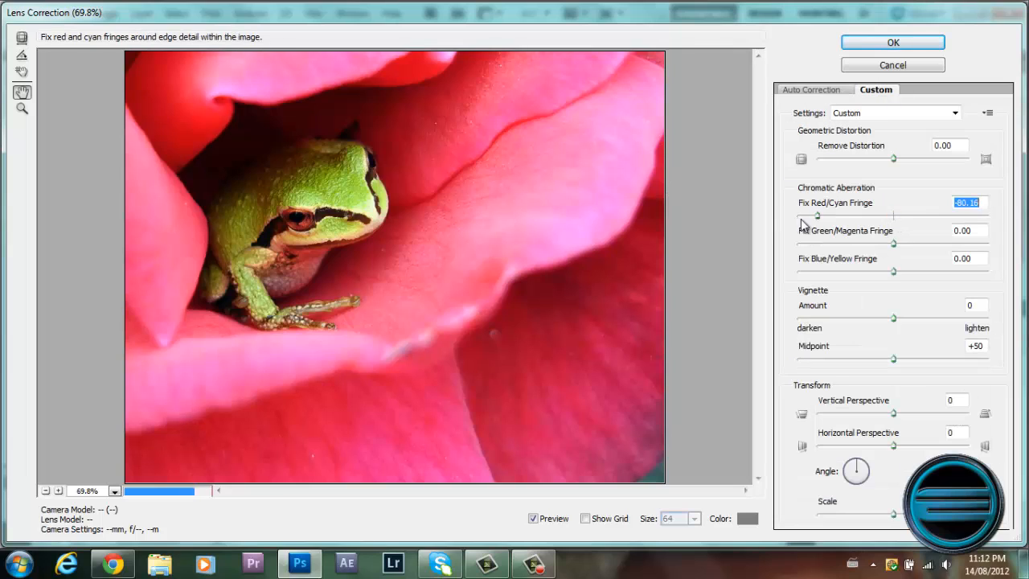
{"action": "left_click_drag", "start_coordinate": [891, 221], "coordinate": [978, 242]}
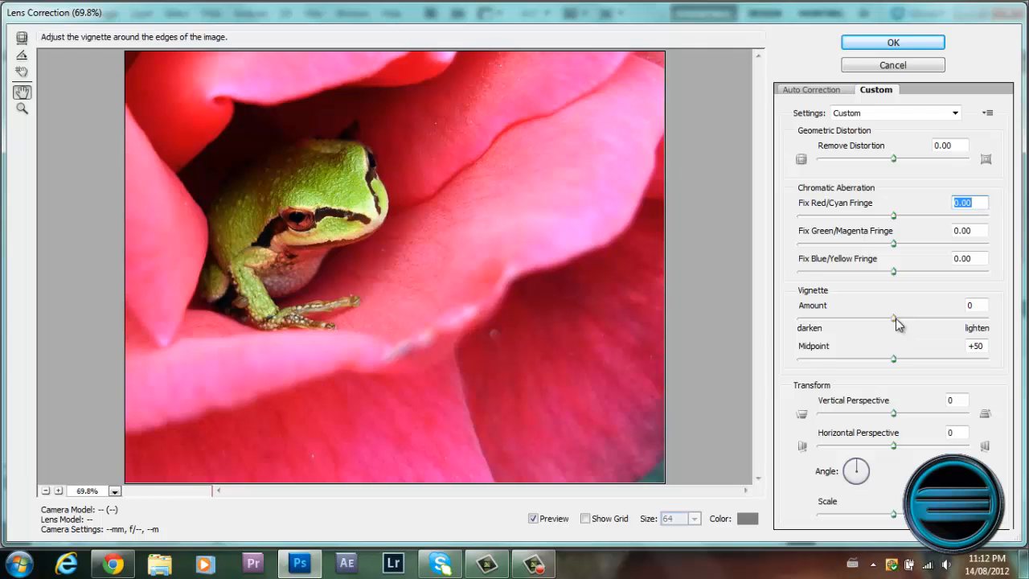
{"action": "left_click_drag", "start_coordinate": [895, 321], "coordinate": [795, 323]}
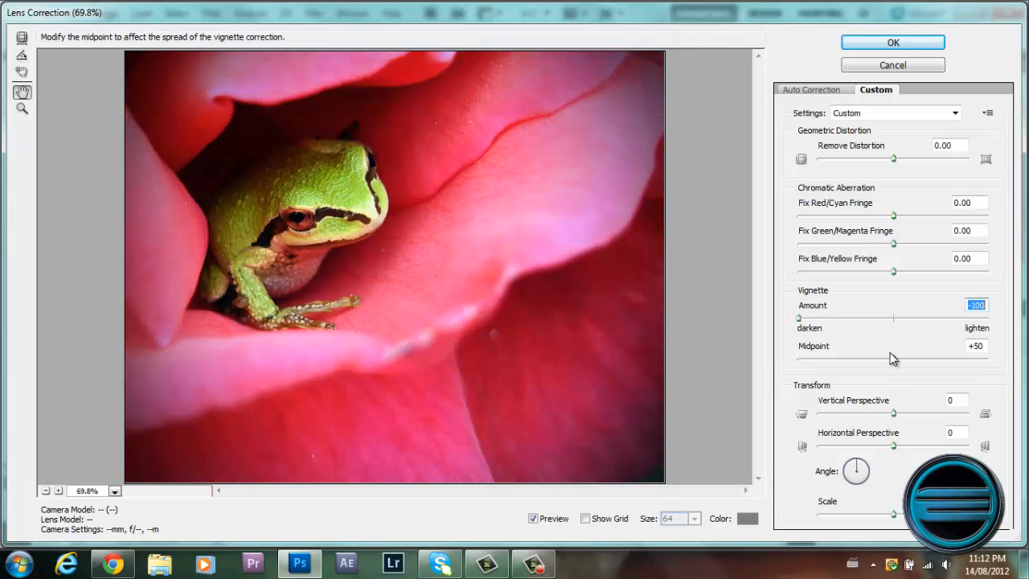
{"action": "left_click_drag", "start_coordinate": [892, 359], "coordinate": [843, 364]}
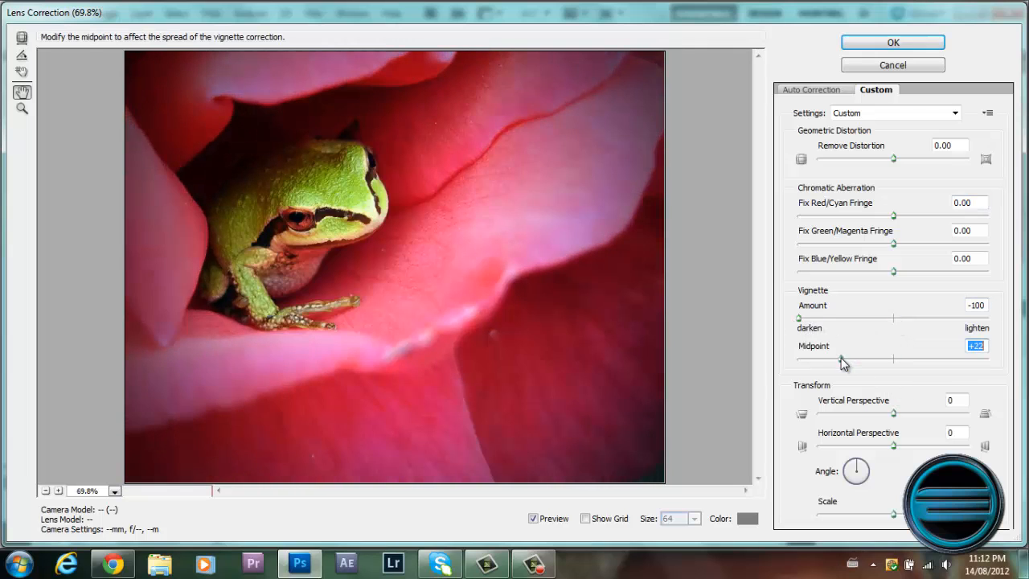
{"action": "left_click", "coordinate": [923, 64]}
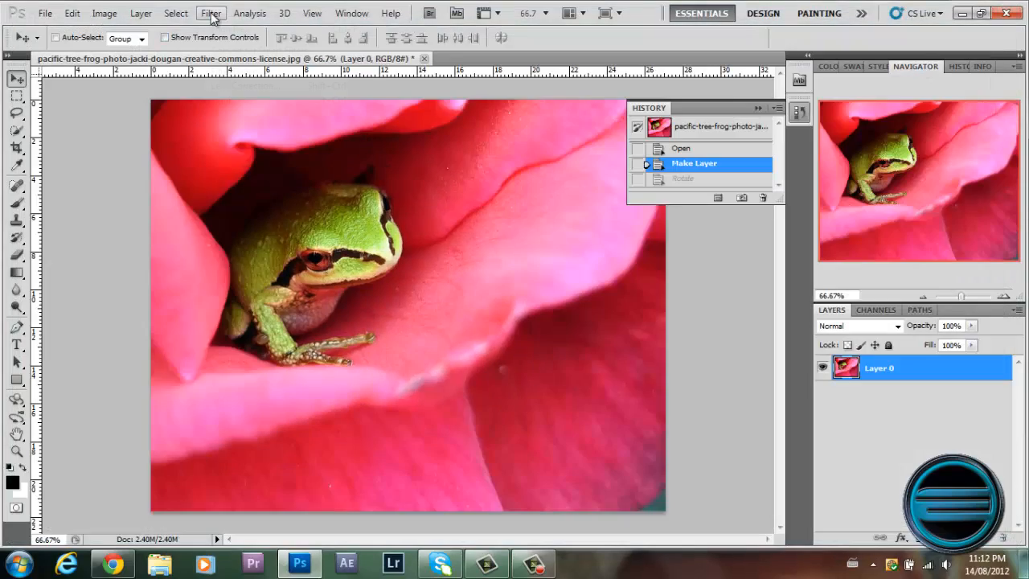
Open Liquify on the frog photo, bloat the frog's head with a brush size of 166, and undo the distortion.
{"action": "left_click", "coordinate": [211, 14]}
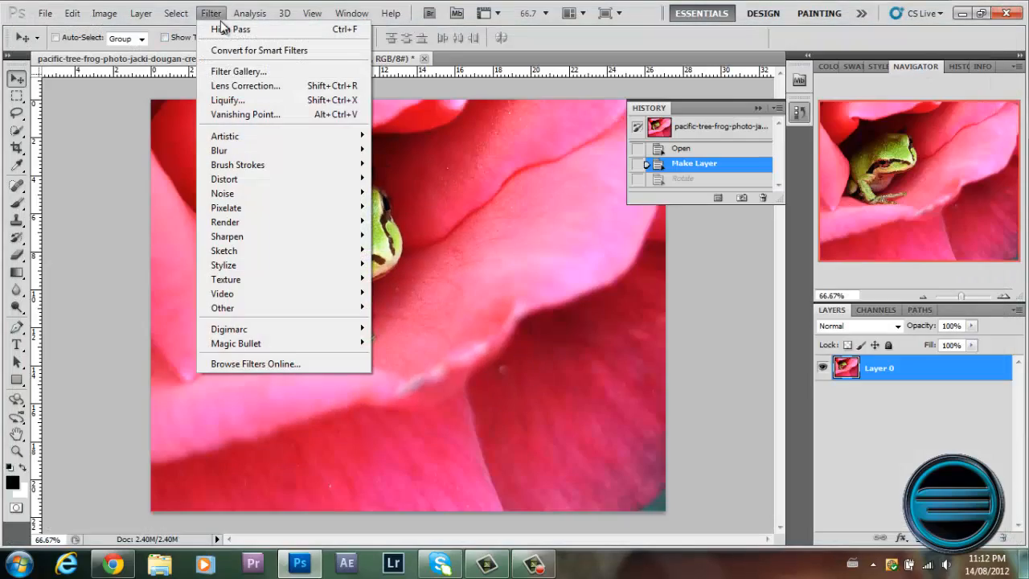
{"action": "left_click", "coordinate": [250, 103]}
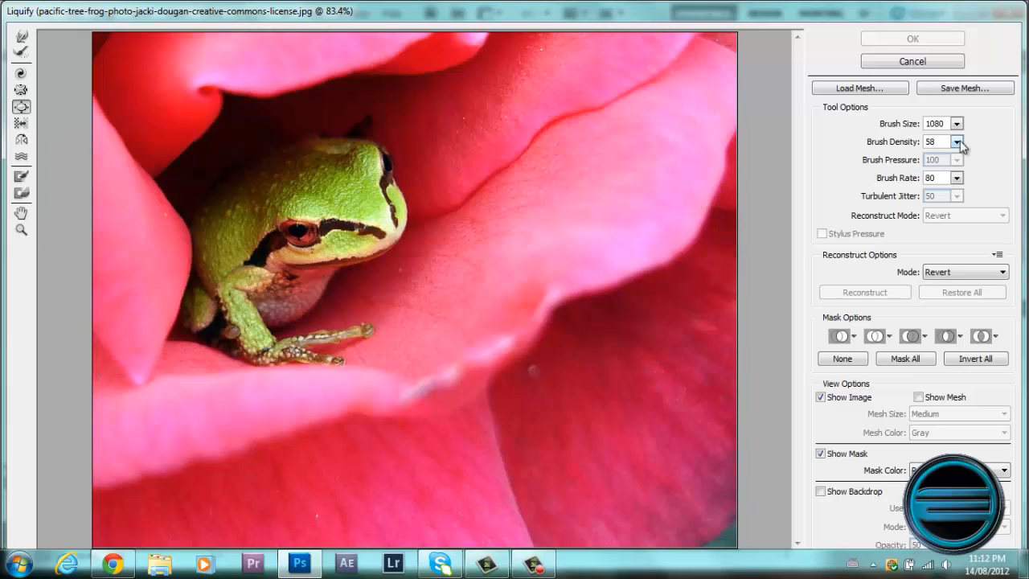
{"action": "left_click", "coordinate": [957, 124]}
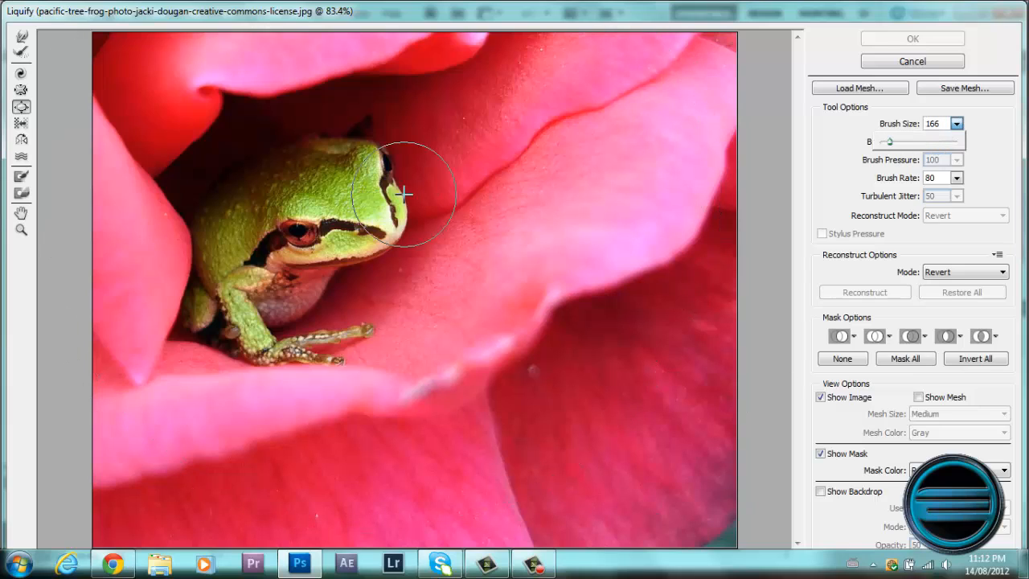
{"action": "left_click", "coordinate": [355, 195]}
{"action": "mouse_move", "coordinate": [355, 195]}
{"action": "left_mouse_down"}
{"action": "mouse_move", "coordinate": [381, 215]}
{"action": "mouse_move", "coordinate": [325, 187]}
{"action": "mouse_move", "coordinate": [304, 222]}
{"action": "mouse_move", "coordinate": [325, 212]}
{"action": "mouse_move", "coordinate": [273, 222]}
{"action": "mouse_move", "coordinate": [345, 236]}
{"action": "left_mouse_up"}
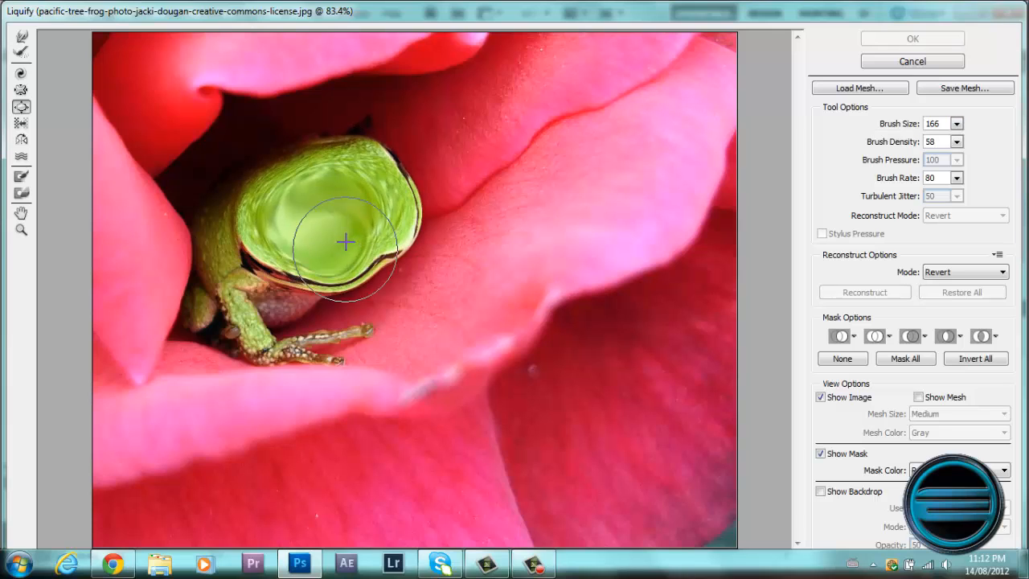
{"action": "key", "text": "ctrl+z"}
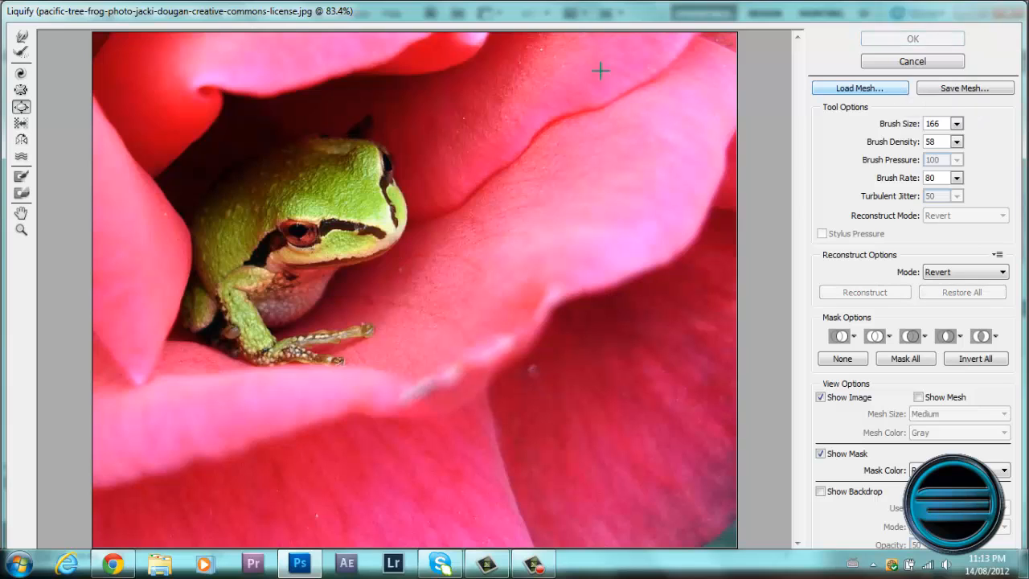
Push the frog's head, eye and mouth outward and downward with Liquify's Forward Warp tool.
{"action": "left_click", "coordinate": [25, 39]}
{"action": "left_click_drag", "start_coordinate": [371, 171], "coordinate": [387, 163]}
{"action": "left_click_drag", "start_coordinate": [297, 232], "coordinate": [292, 250]}
{"action": "left_click_drag", "start_coordinate": [365, 225], "coordinate": [377, 242]}
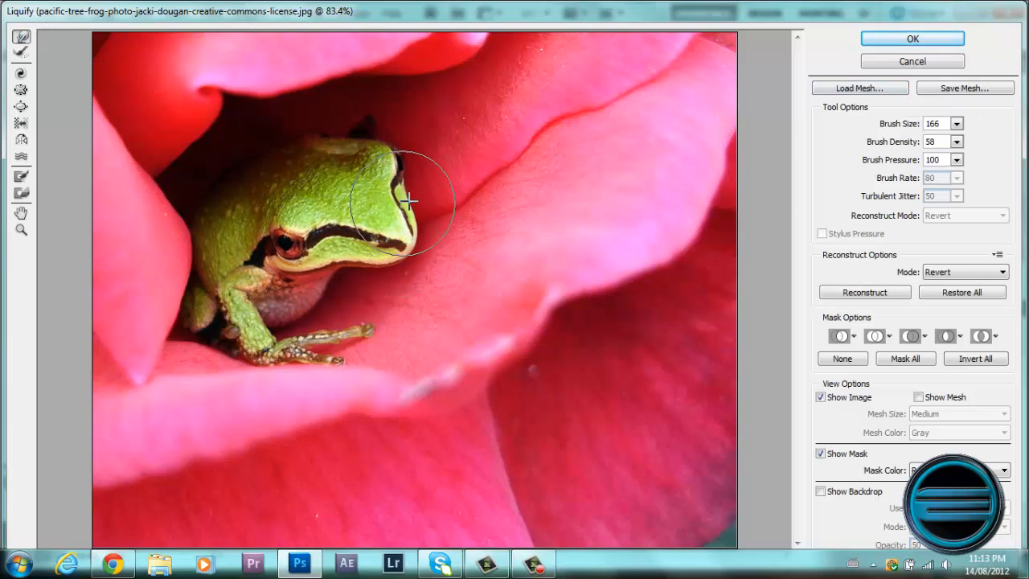
{"action": "left_click_drag", "start_coordinate": [399, 205], "coordinate": [418, 201]}
{"action": "left_click_drag", "start_coordinate": [351, 242], "coordinate": [350, 251]}
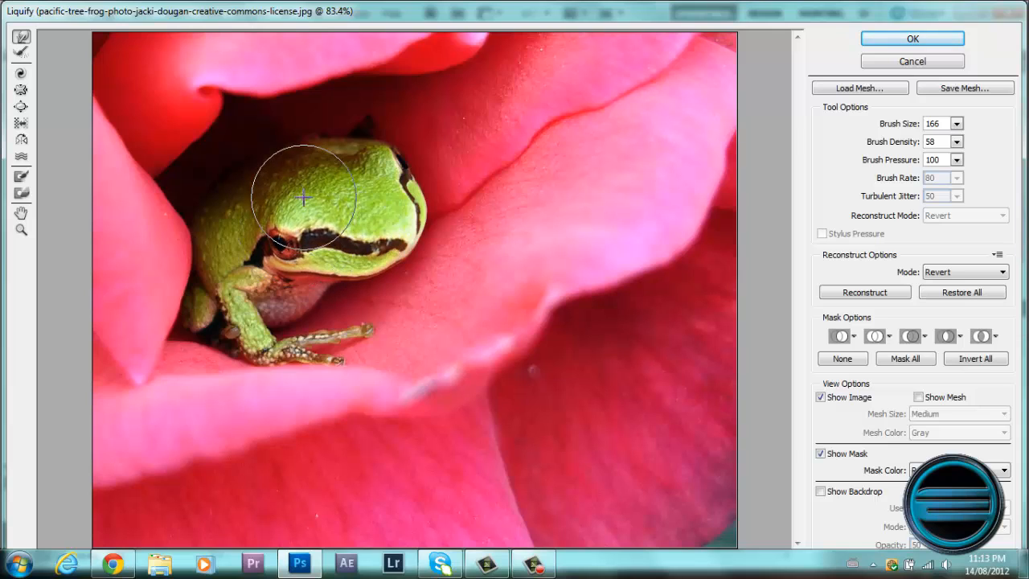
Pucker the frog's face around the eye stripe, and cancel the Liquify filter.
{"action": "left_click", "coordinate": [21, 89]}
{"action": "mouse_move", "coordinate": [372, 211]}
{"action": "left_mouse_down"}
{"action": "mouse_move", "coordinate": [335, 194]}
{"action": "mouse_move", "coordinate": [309, 224]}
{"action": "left_mouse_up"}
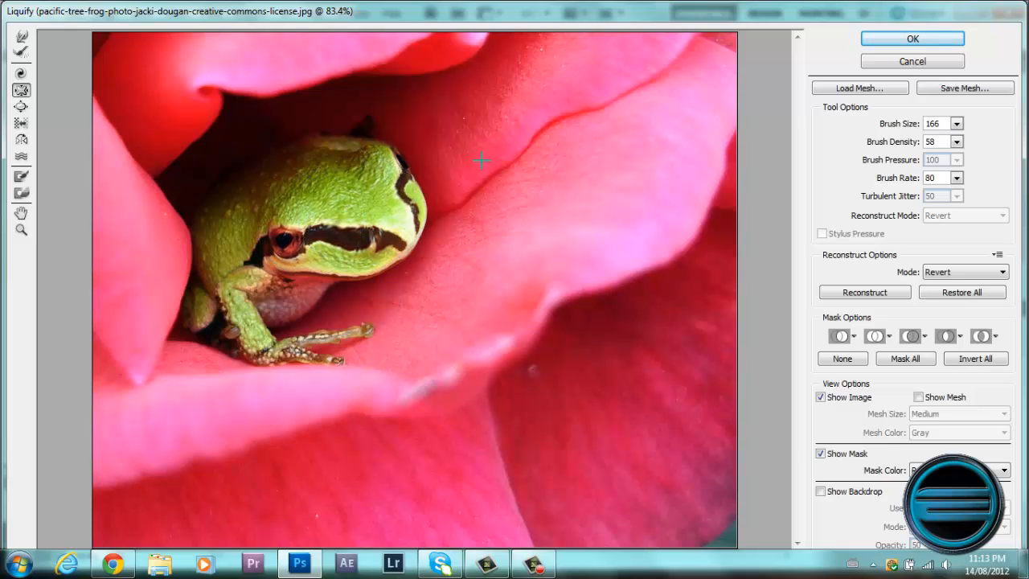
{"action": "left_click", "coordinate": [886, 57]}
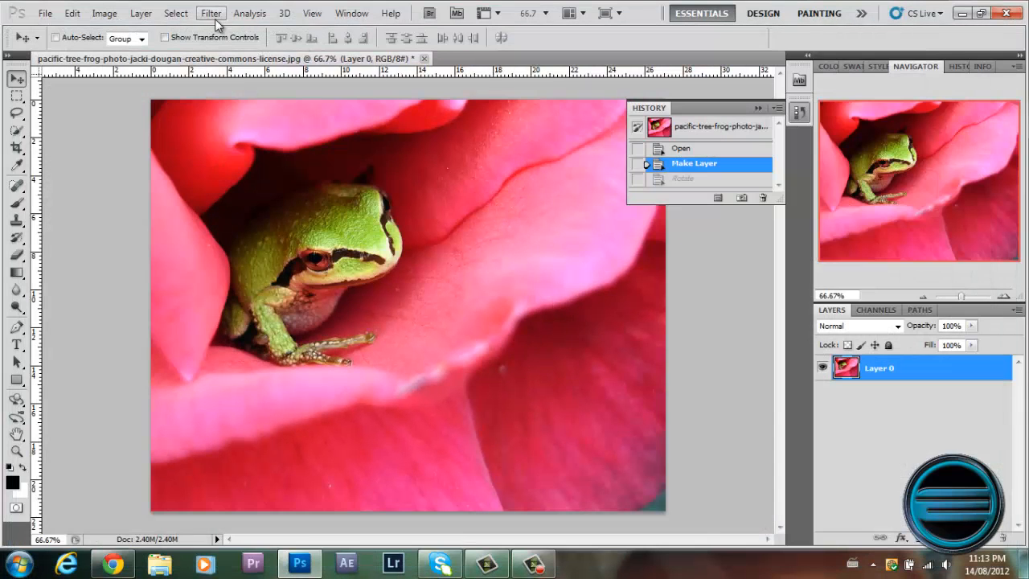
Try a 50-300mm Zoom Lens Flare with raised brightness on the frog photo, and revert to the Make Layer history state.
{"action": "left_click", "coordinate": [214, 16]}
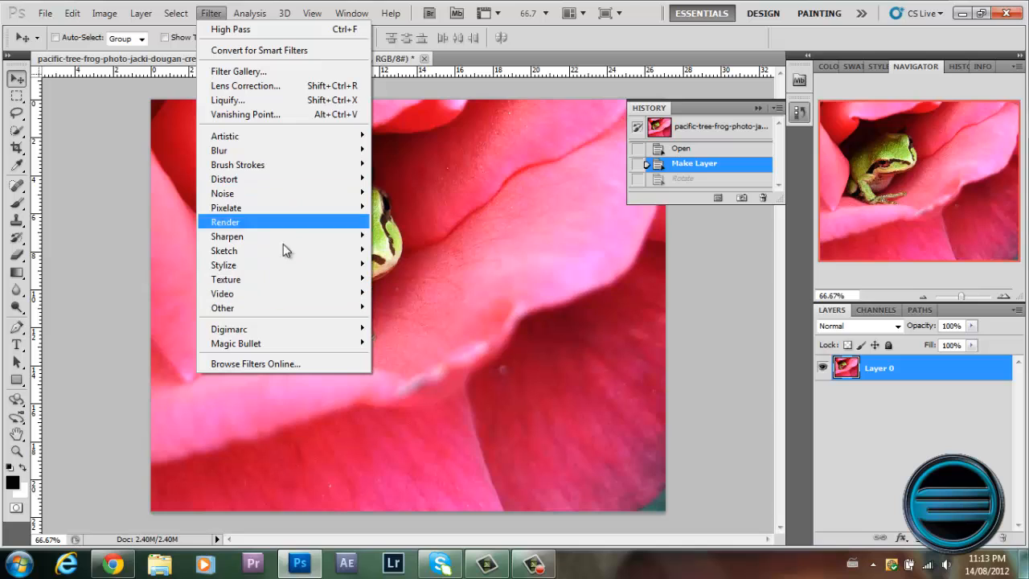
{"action": "mouse_move", "coordinate": [288, 222]}
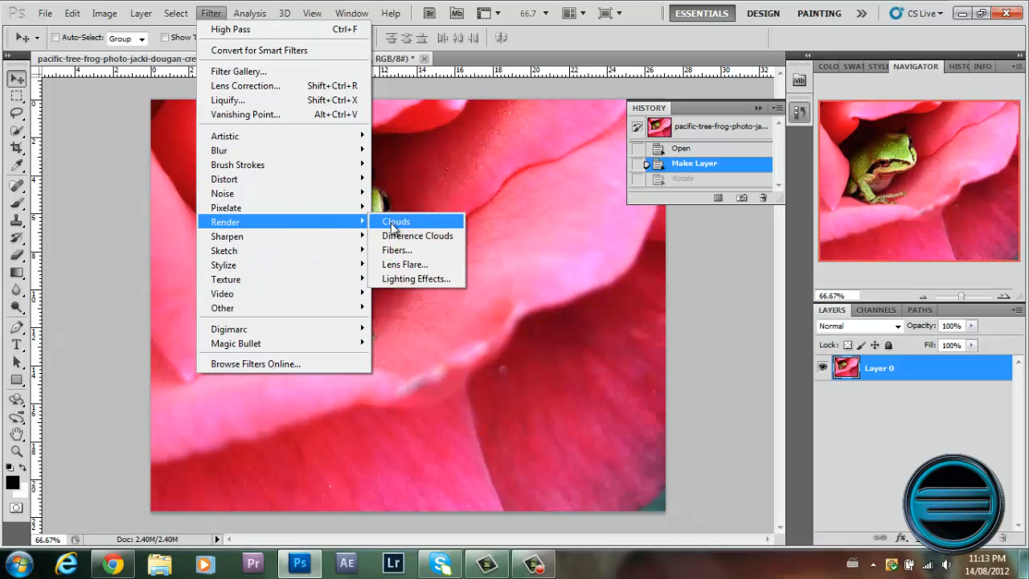
{"action": "left_click", "coordinate": [414, 264]}
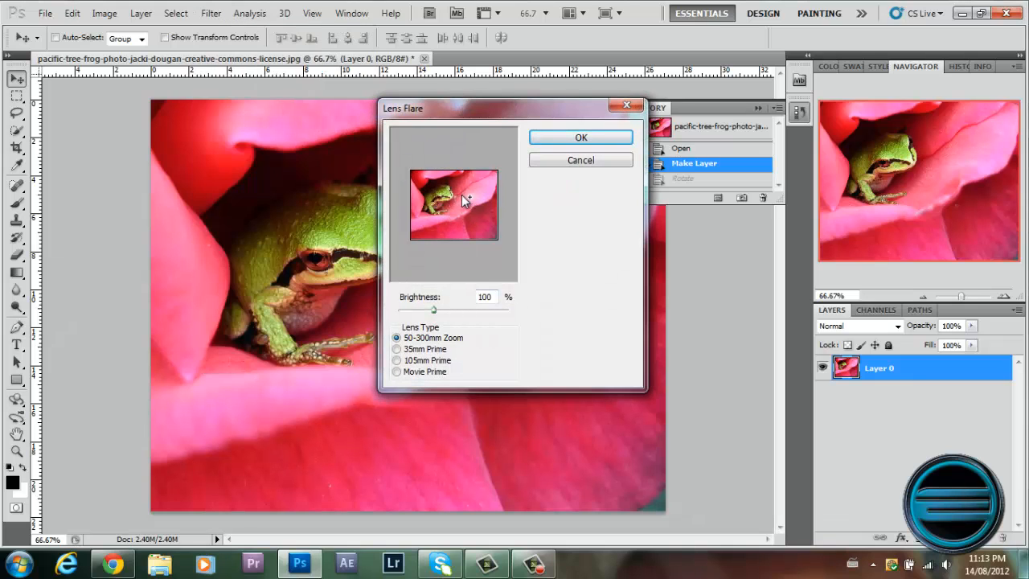
{"action": "left_click_drag", "start_coordinate": [435, 310], "coordinate": [455, 321]}
{"action": "left_click", "coordinate": [576, 138]}
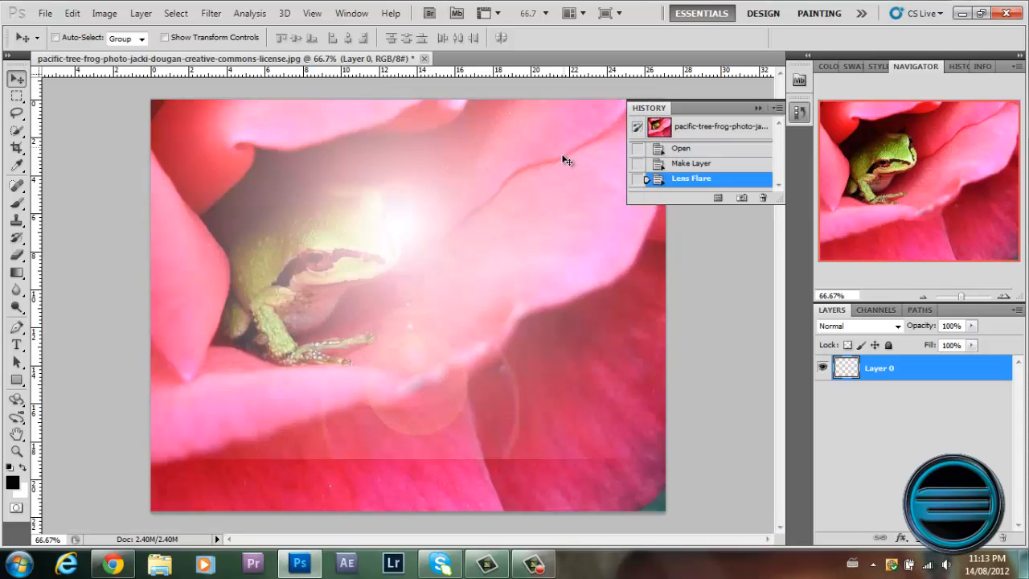
{"action": "left_click", "coordinate": [679, 164]}
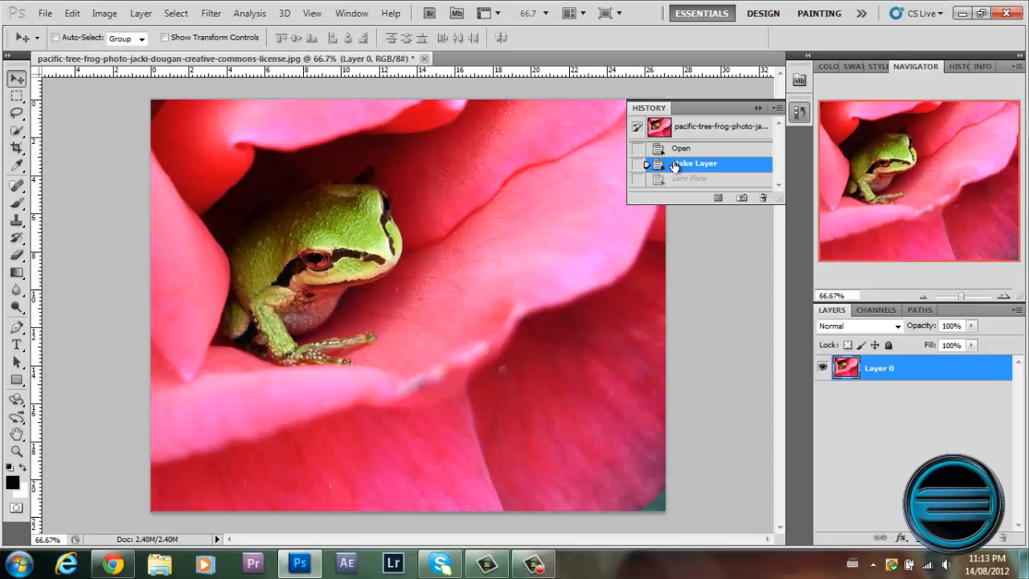
Hide the Tools panel and show it again.
{"action": "left_click", "coordinate": [211, 14]}
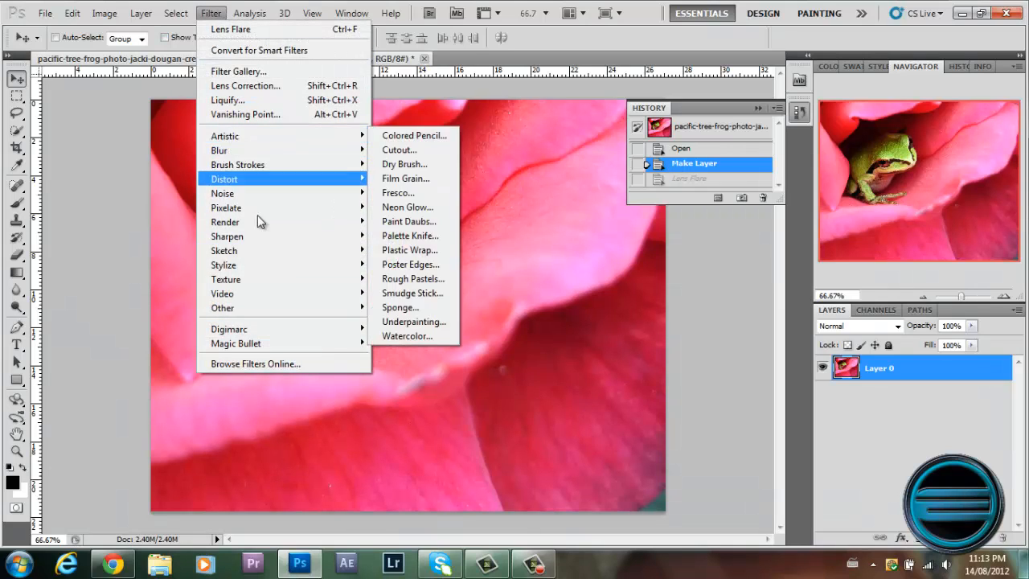
{"action": "mouse_move", "coordinate": [333, 16]}
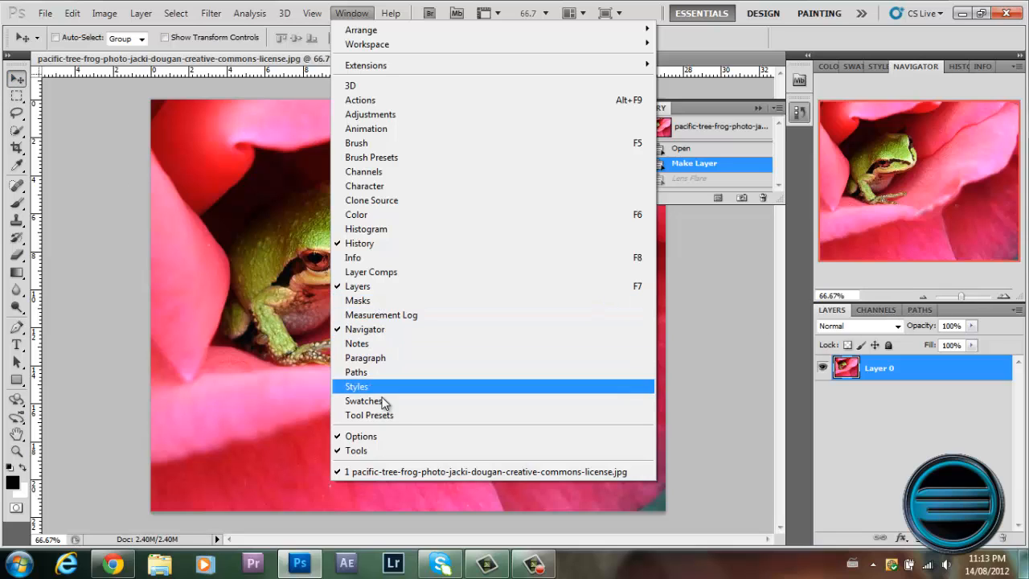
{"action": "left_click", "coordinate": [378, 453]}
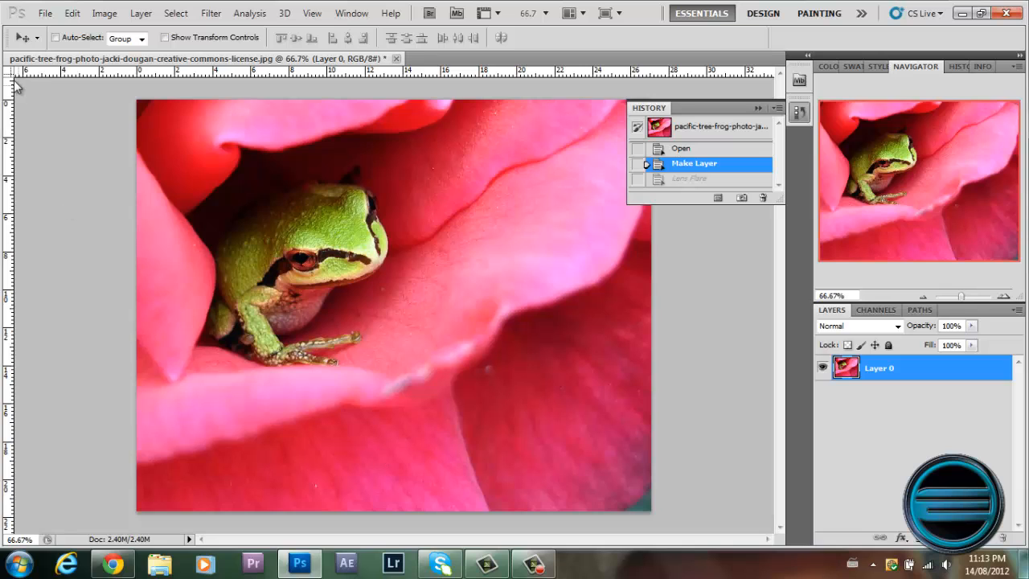
{"action": "left_click", "coordinate": [351, 12]}
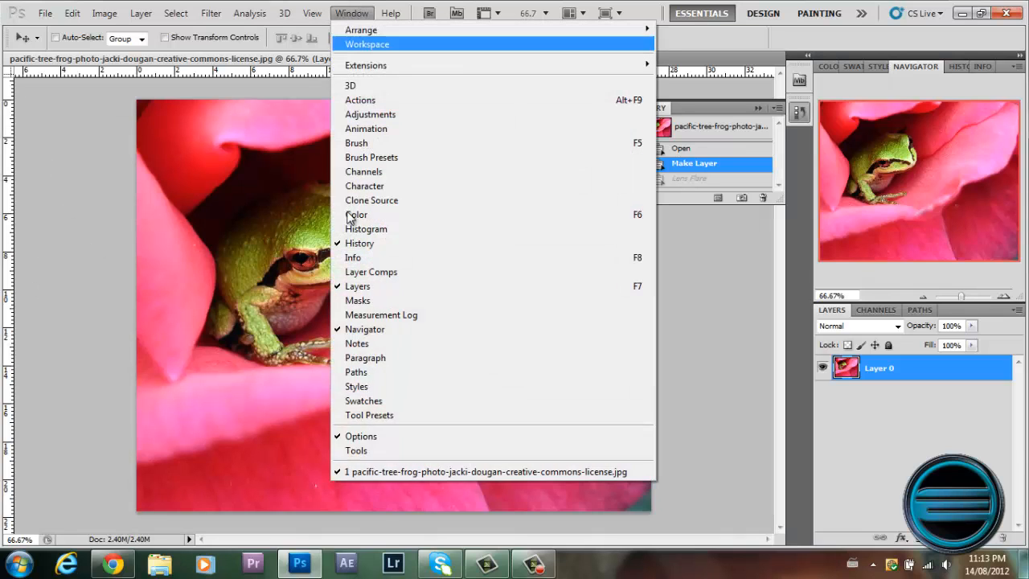
{"action": "left_click", "coordinate": [384, 453]}
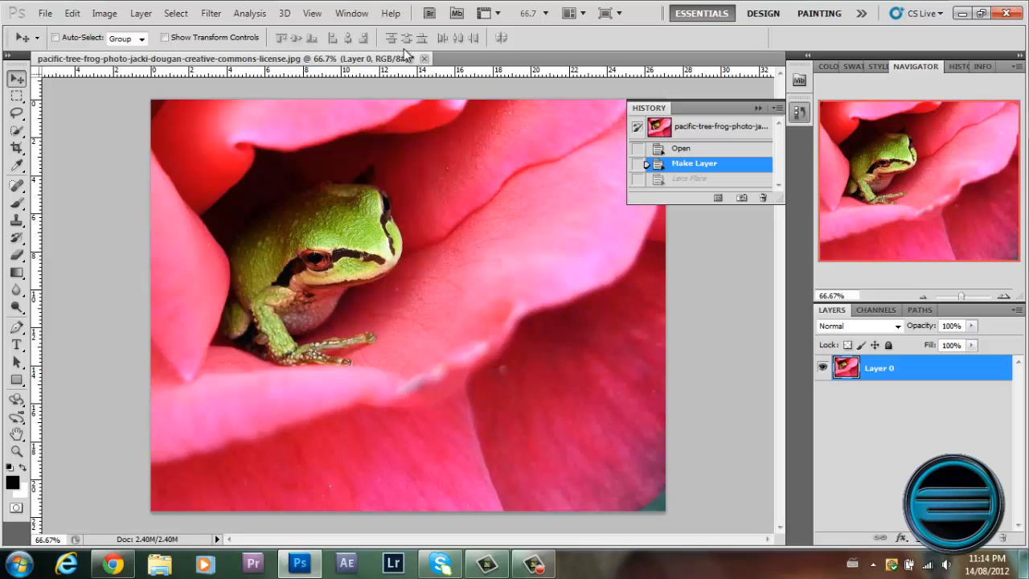
Open the Fire Planet image from My Pictures as a second document.
{"action": "left_click", "coordinate": [45, 13]}
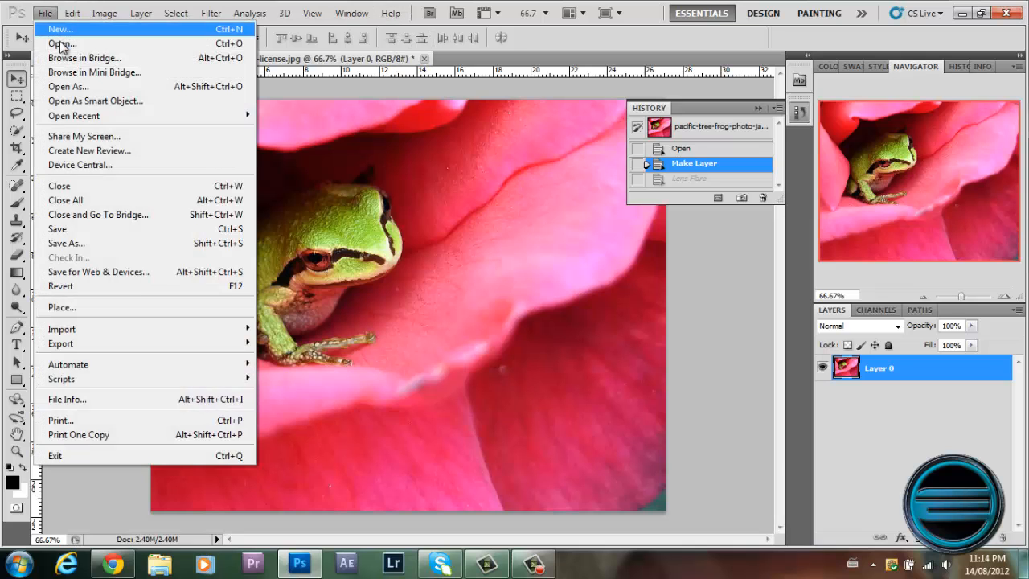
{"action": "left_click", "coordinate": [53, 38]}
{"action": "left_click", "coordinate": [798, 121]}
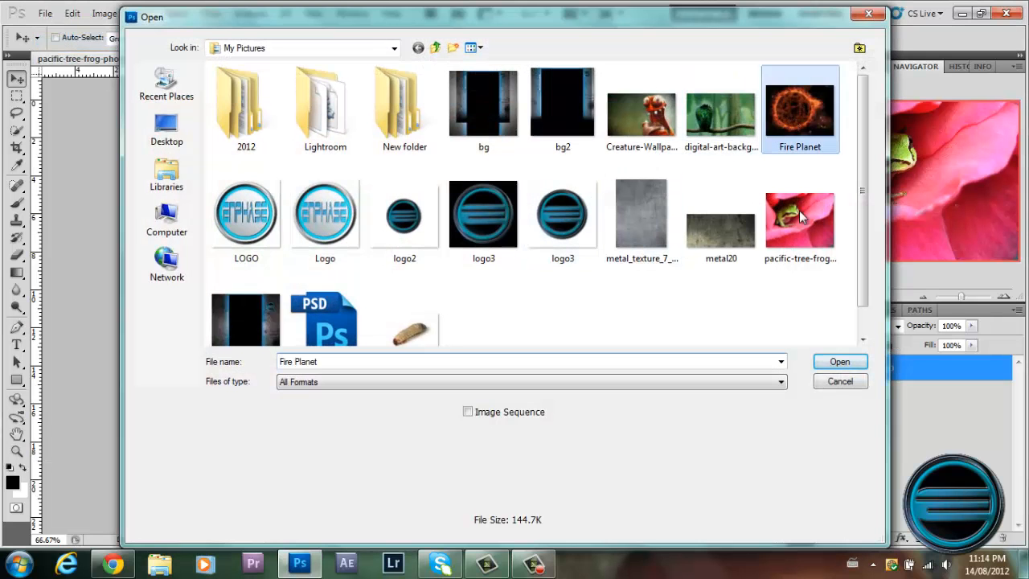
{"action": "left_click", "coordinate": [840, 361]}
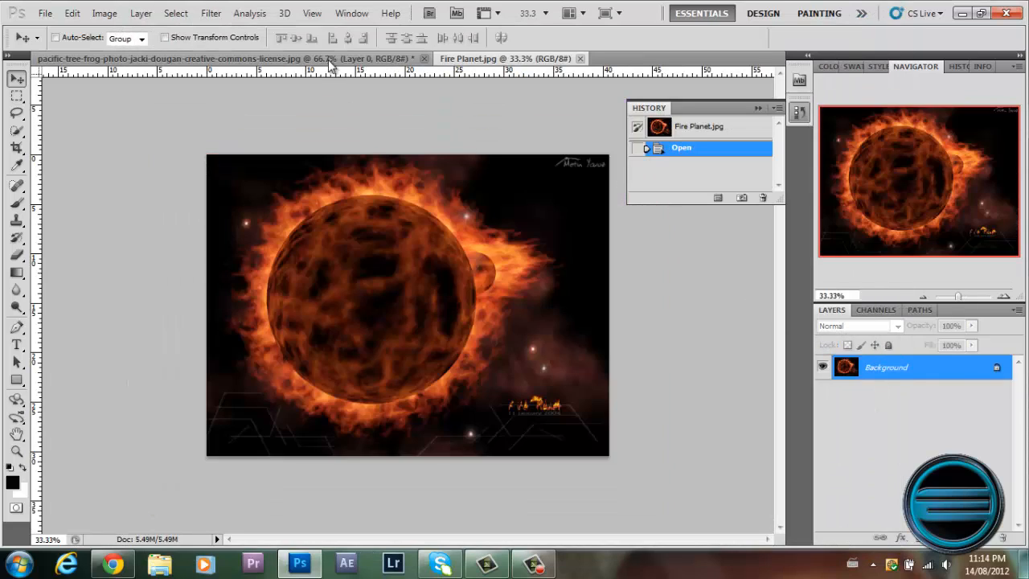
Switch back and forth between the frog photo and Fire Planet documents, ending on Fire Planet.
{"action": "left_click", "coordinate": [328, 60]}
{"action": "left_click", "coordinate": [482, 60]}
{"action": "left_click", "coordinate": [403, 59]}
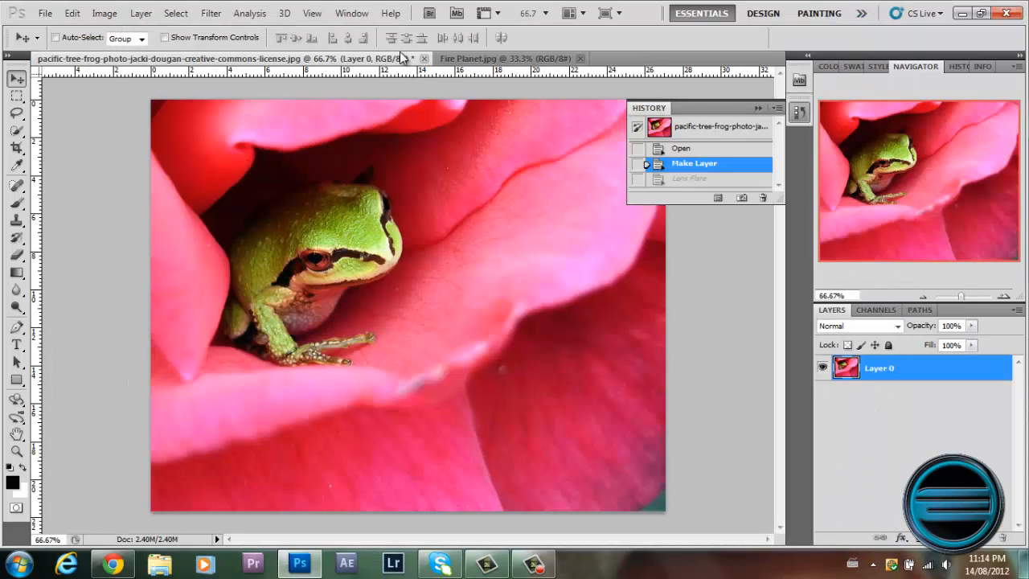
{"action": "left_click", "coordinate": [457, 59]}
{"action": "left_click", "coordinate": [412, 58]}
{"action": "left_click", "coordinate": [465, 56]}
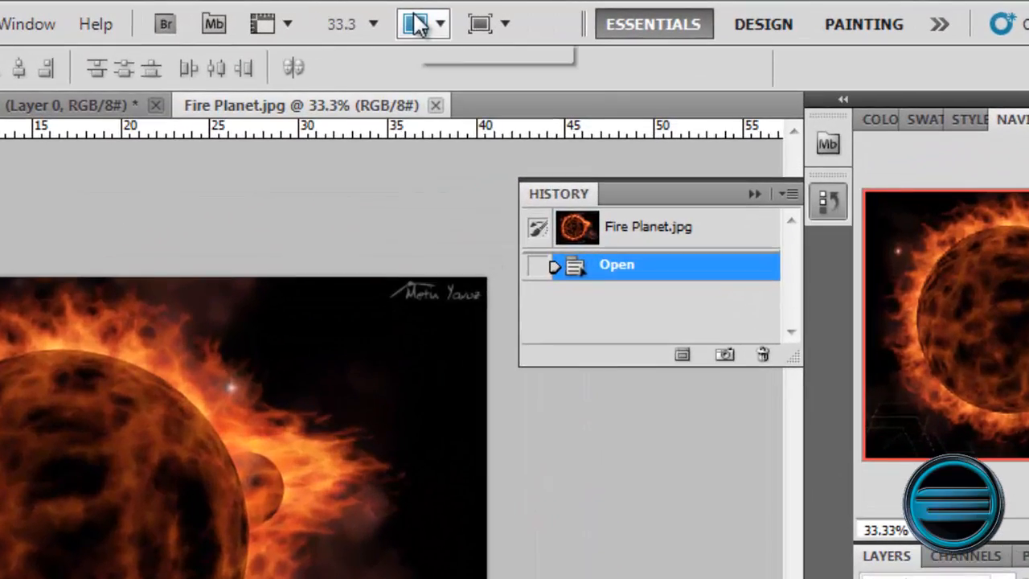
Arrange the Fire Planet and frog photo documents in a two-up layout, side by side.
{"action": "left_click", "coordinate": [417, 24]}
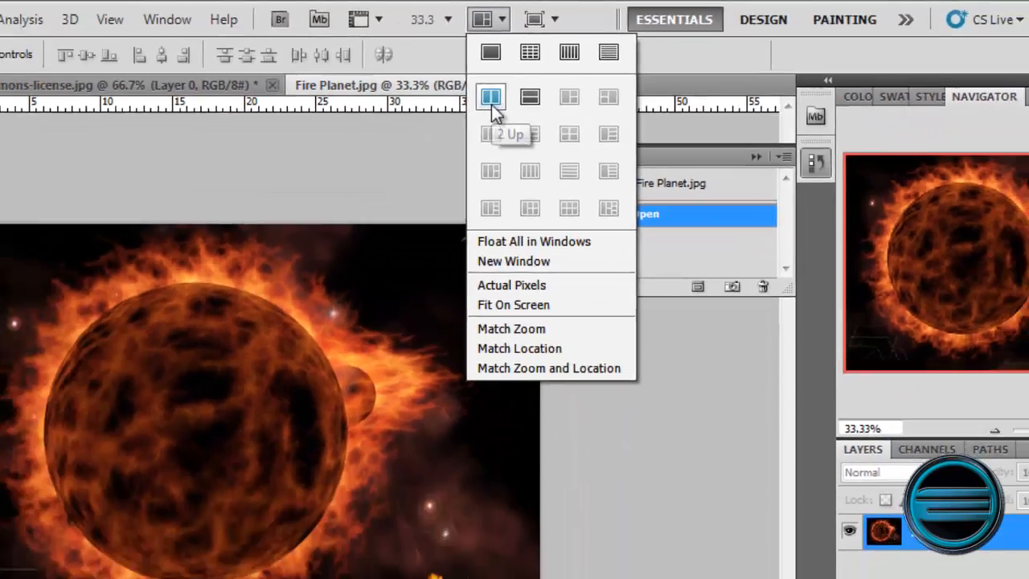
{"action": "left_click", "coordinate": [491, 100]}
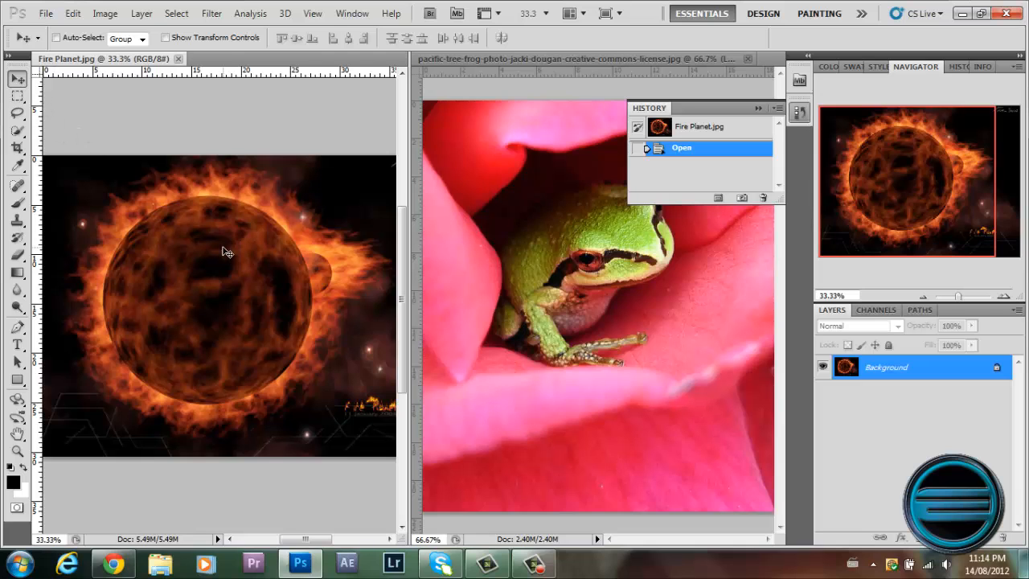
Try copying the Fire Planet image into the frog photo as a repositioned layer, and revert to the Make Layer history state.
{"action": "left_click_drag", "start_coordinate": [345, 285], "coordinate": [579, 300]}
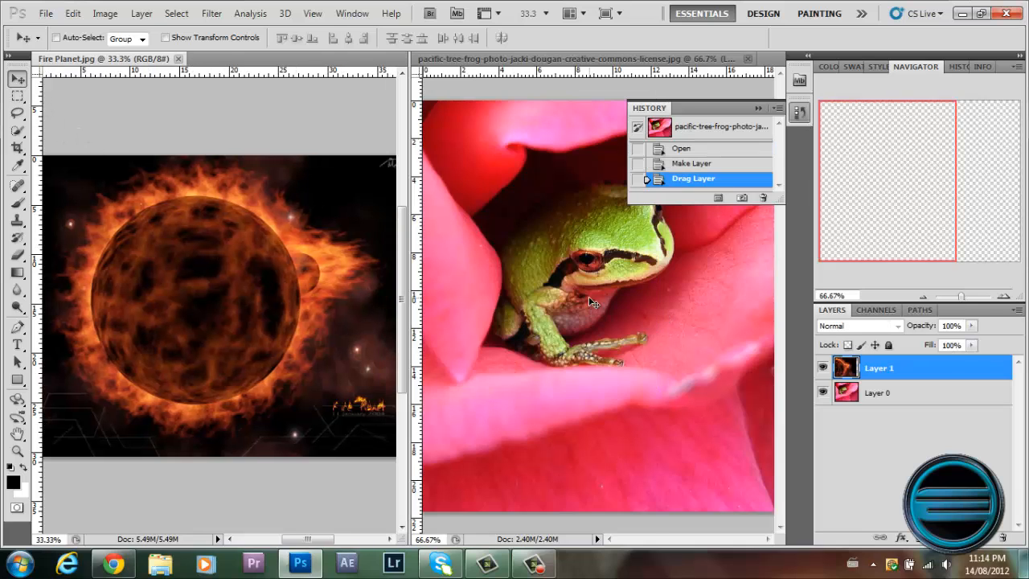
{"action": "left_click_drag", "start_coordinate": [653, 295], "coordinate": [541, 394]}
{"action": "left_click", "coordinate": [571, 13]}
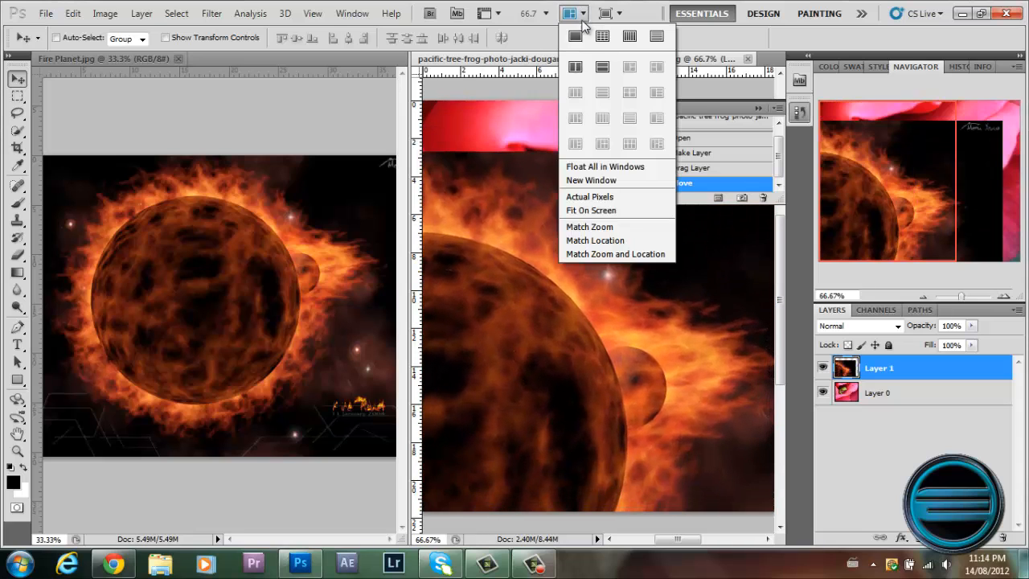
{"action": "left_click", "coordinate": [727, 170]}
{"action": "left_click", "coordinate": [724, 152]}
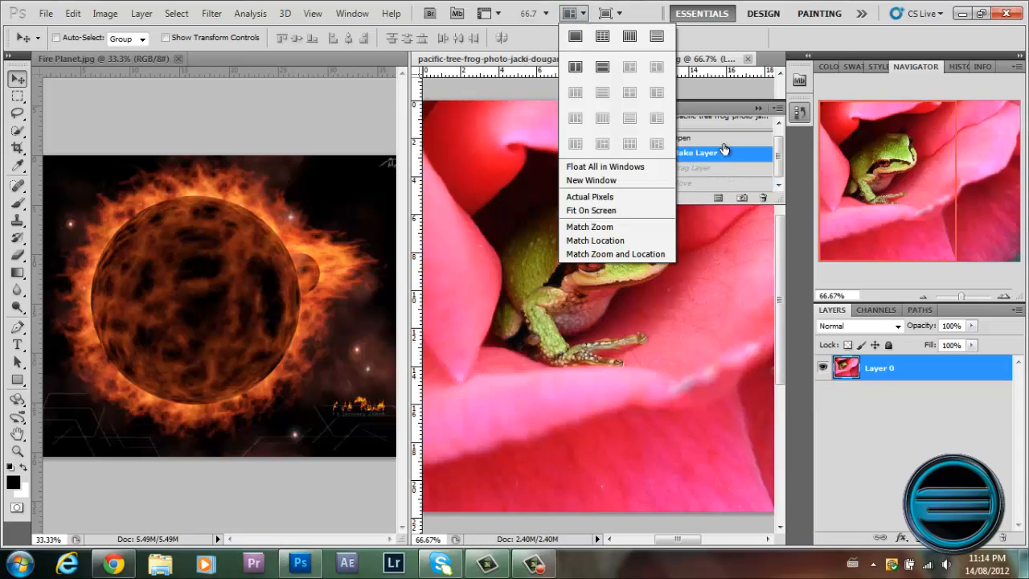
Try copying the frog layer into the Fire Planet document over the planet, and revert Fire Planet to its original snapshot.
{"action": "left_click", "coordinate": [490, 247]}
{"action": "left_click_drag", "start_coordinate": [612, 301], "coordinate": [146, 295]}
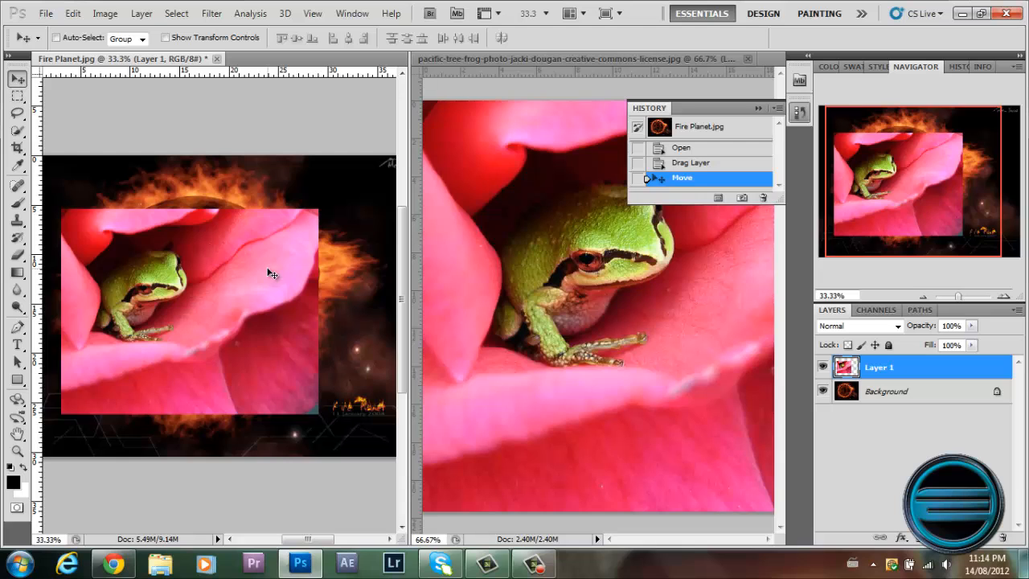
{"action": "left_click", "coordinate": [712, 165]}
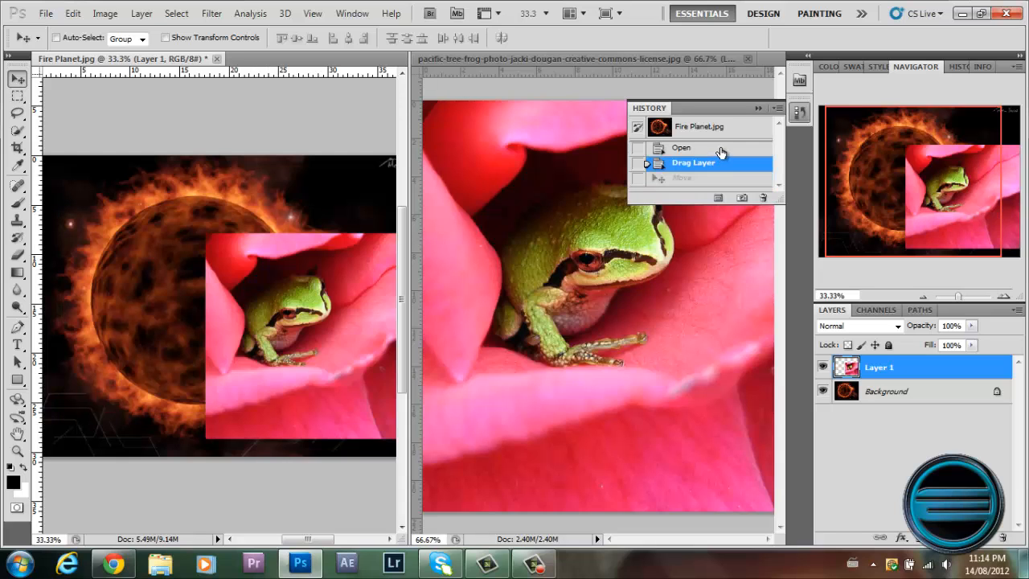
{"action": "left_click", "coordinate": [698, 127]}
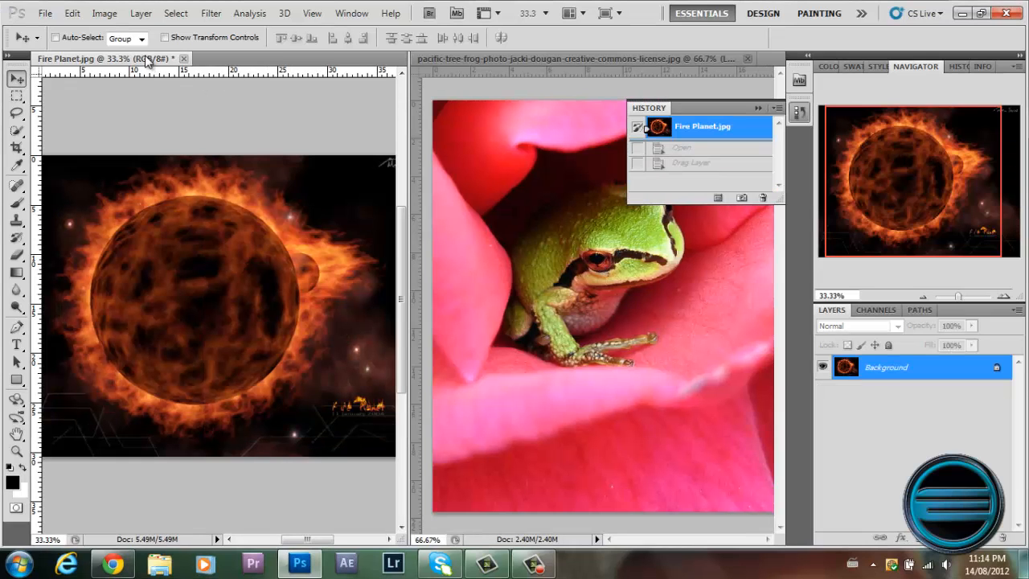
Undock Fire Planet into a floating window over the frog photo and close it without saving changes.
{"action": "left_click_drag", "start_coordinate": [147, 61], "coordinate": [349, 127]}
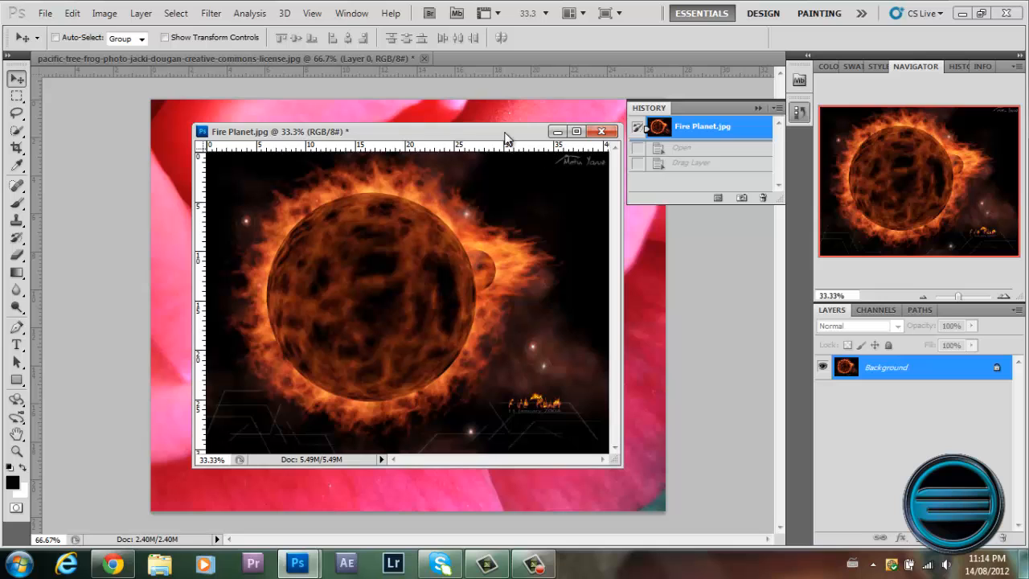
{"action": "left_click_drag", "start_coordinate": [506, 139], "coordinate": [451, 167]}
{"action": "left_click", "coordinate": [555, 157]}
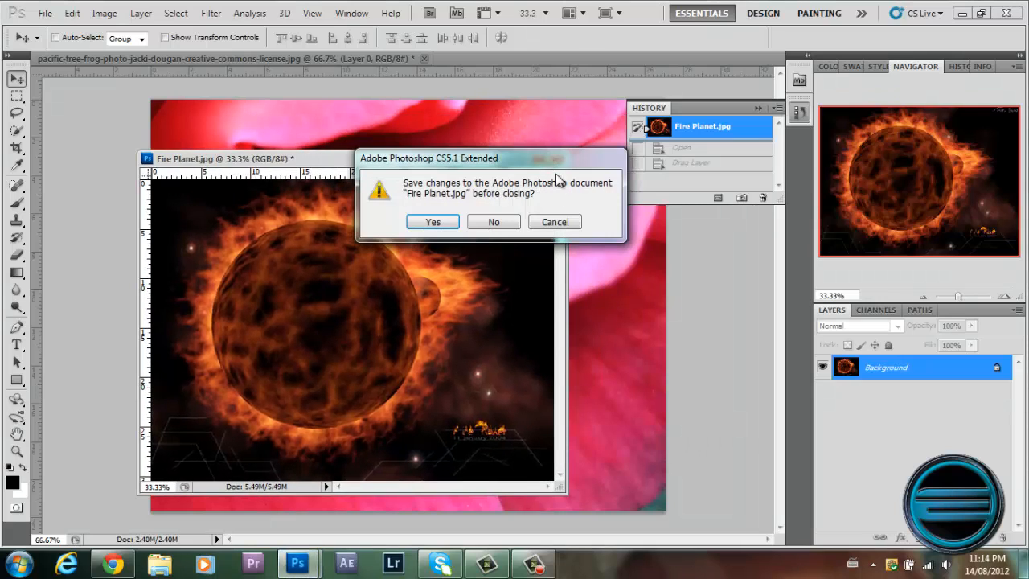
{"action": "left_click", "coordinate": [514, 229]}
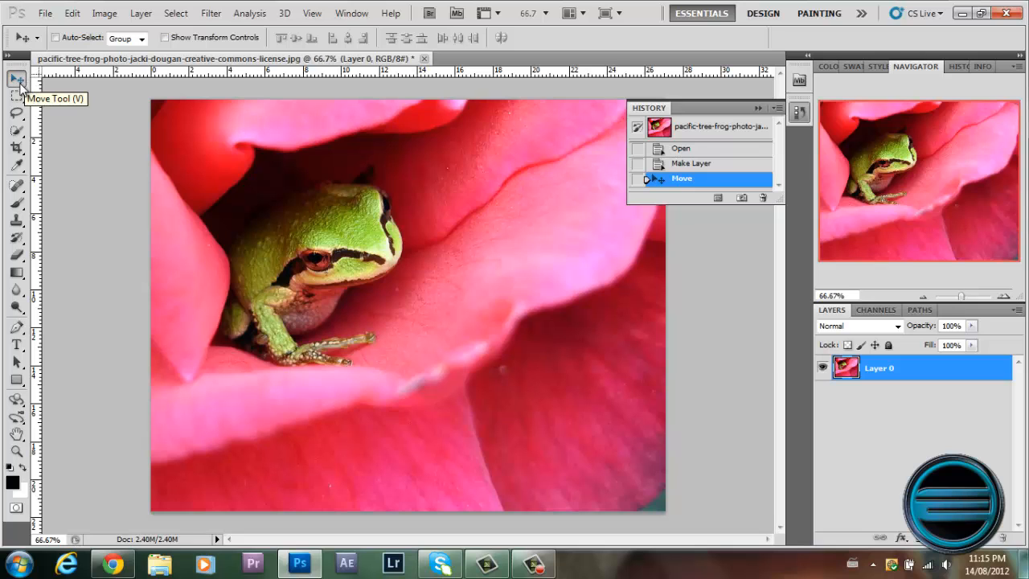
Try shifting the frog layer with the Move tool, and revert the photo to its original opening snapshot.
{"action": "left_click_drag", "start_coordinate": [519, 265], "coordinate": [458, 257]}
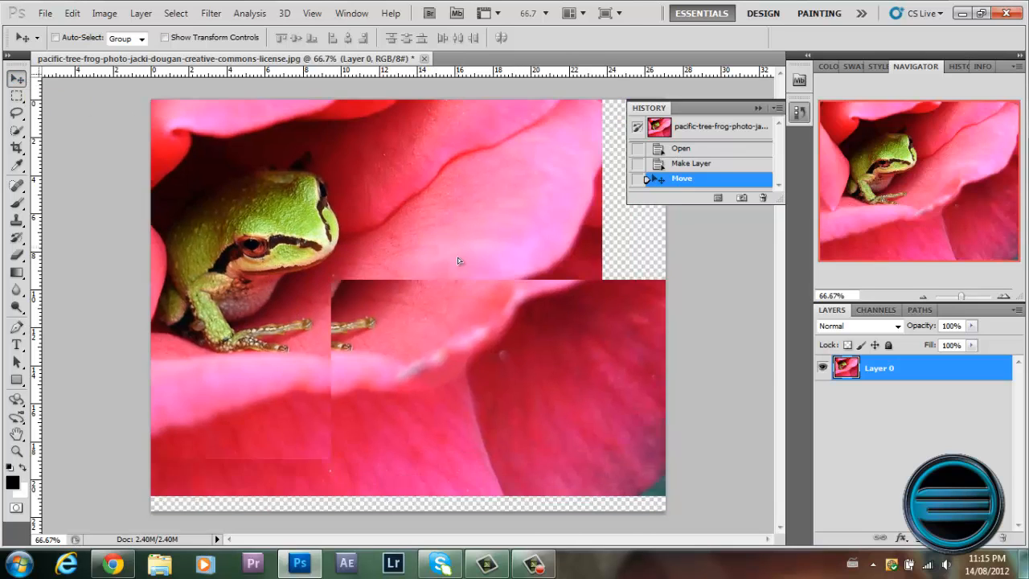
{"action": "left_click", "coordinate": [734, 170]}
{"action": "left_click", "coordinate": [699, 146]}
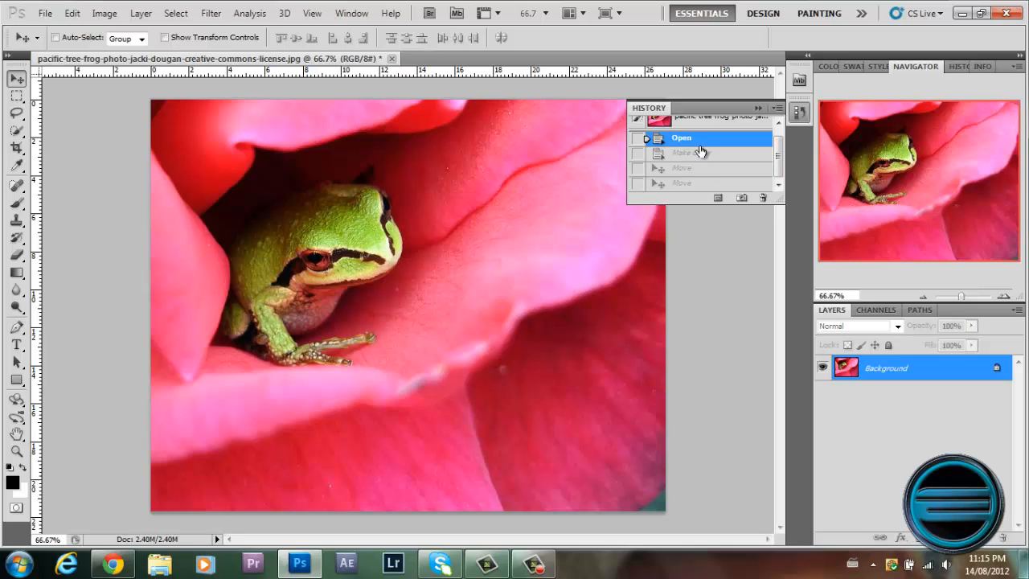
{"action": "left_click", "coordinate": [701, 126]}
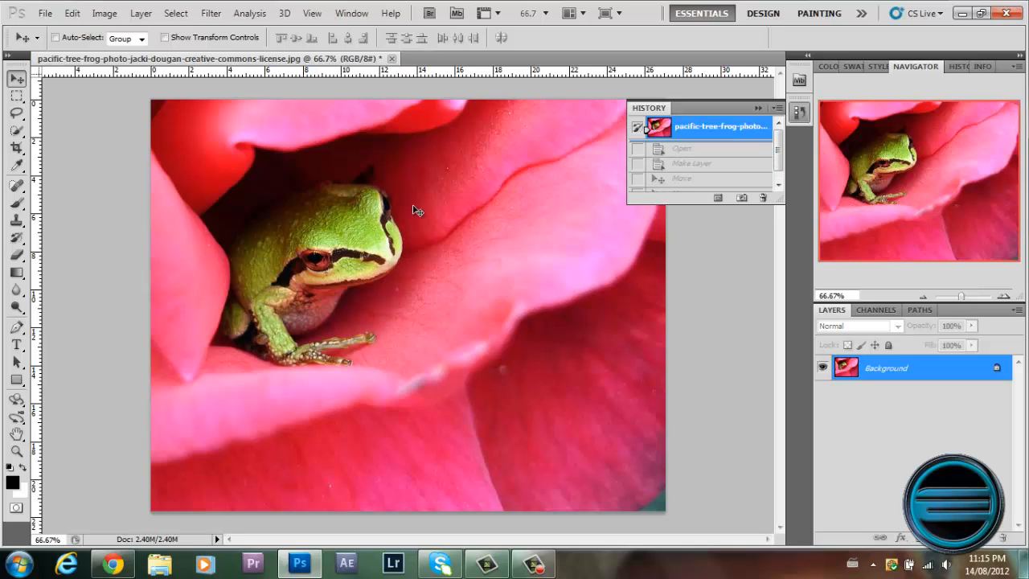
Try moving a rectangular marquee selection of the frog across the photo, and revert to the original snapshot.
{"action": "left_click", "coordinate": [15, 96]}
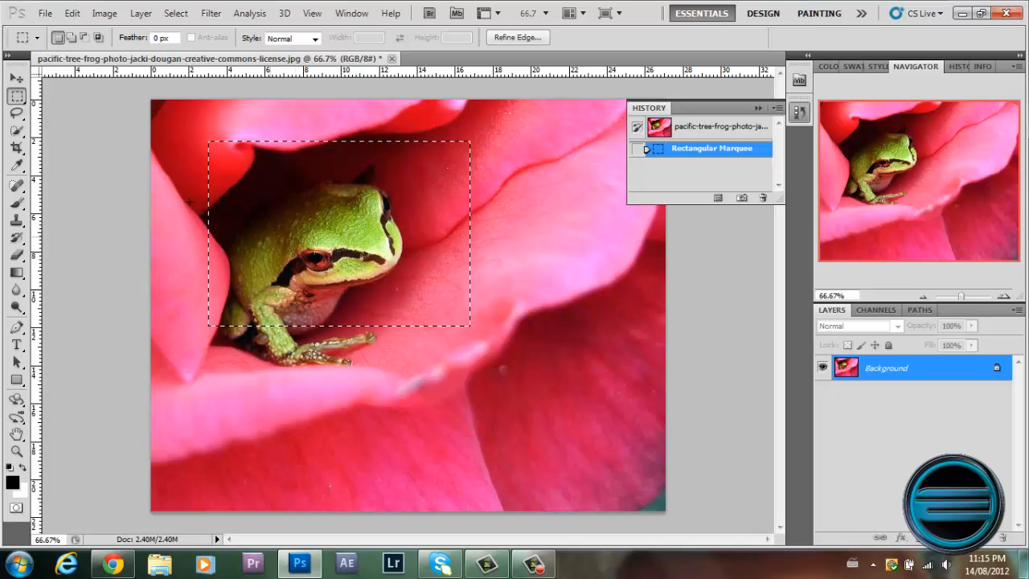
{"action": "key", "text": "v"}
{"action": "left_click_drag", "start_coordinate": [346, 254], "coordinate": [454, 313]}
{"action": "left_click", "coordinate": [712, 131]}
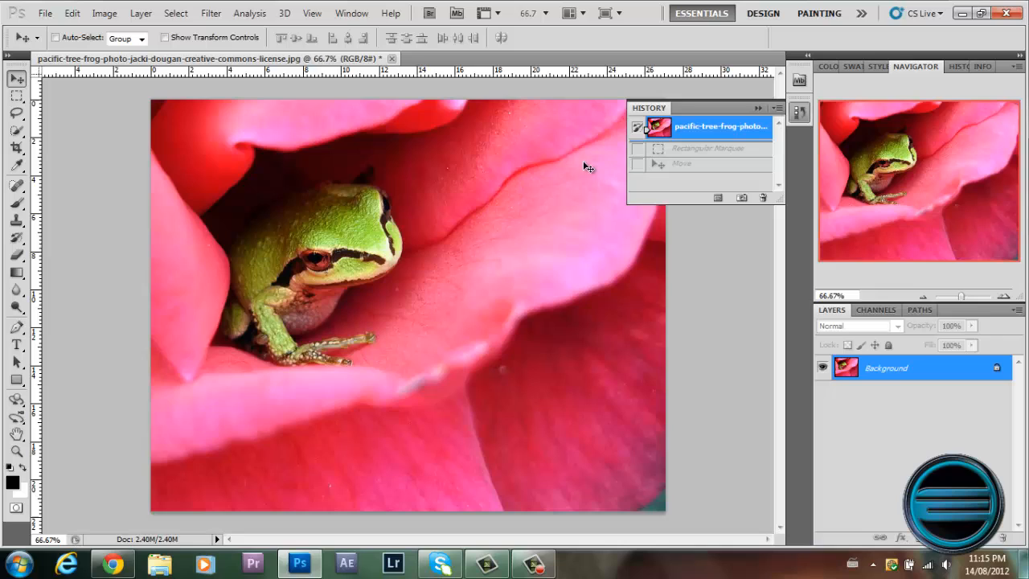
Try moving an Elliptical Marquee selection of the frog's head and body, and revert to the original snapshot.
{"action": "left_click", "coordinate": [16, 97]}
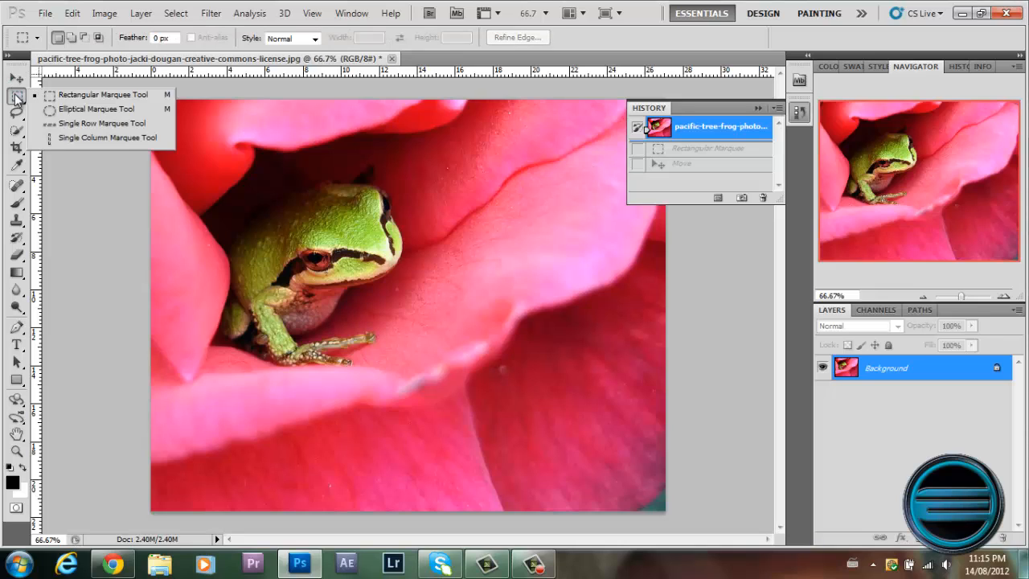
{"action": "left_click", "coordinate": [80, 108]}
{"action": "left_click_drag", "start_coordinate": [423, 307], "coordinate": [424, 307]}
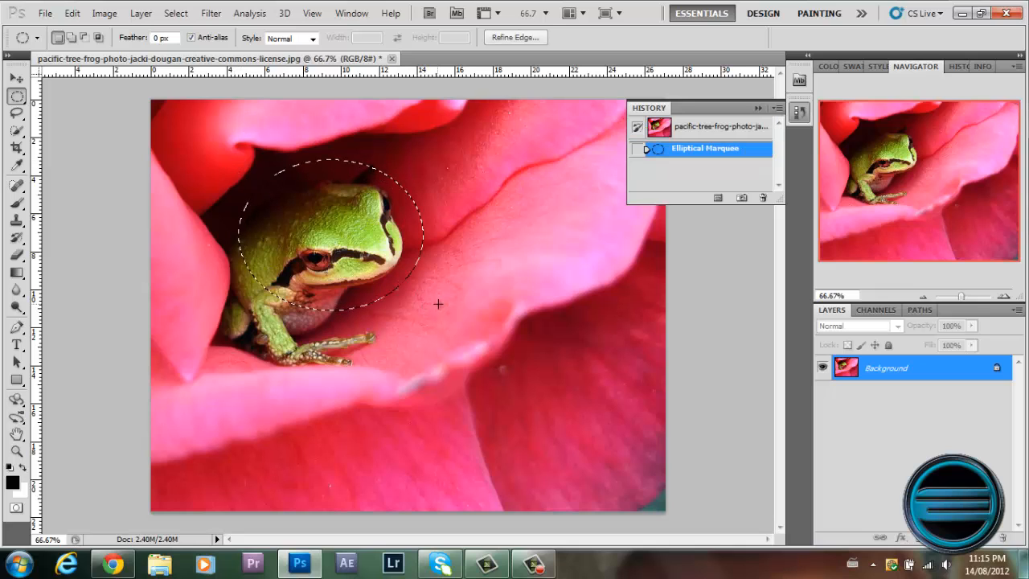
{"action": "left_click", "coordinate": [16, 79]}
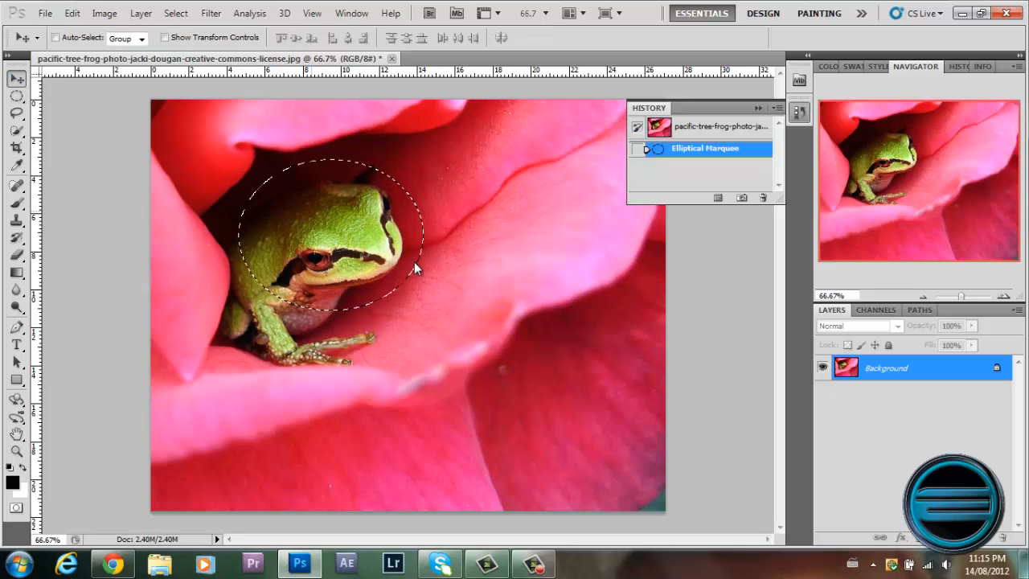
{"action": "left_click_drag", "start_coordinate": [414, 261], "coordinate": [439, 268]}
{"action": "left_click", "coordinate": [710, 133]}
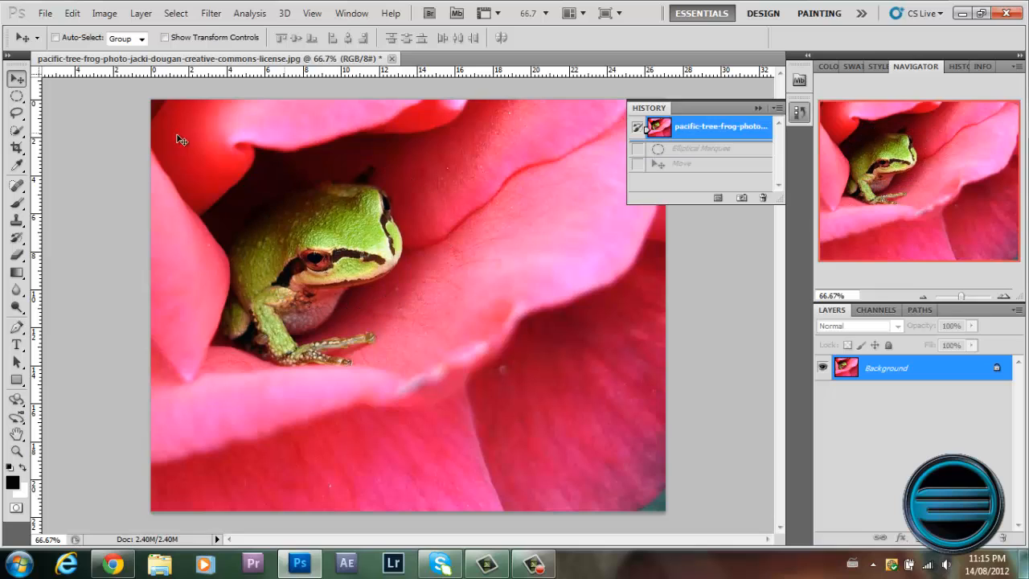
Select an ellipse around the frog's head with the Elliptical Marquee and invert the selection.
{"action": "left_click", "coordinate": [16, 95]}
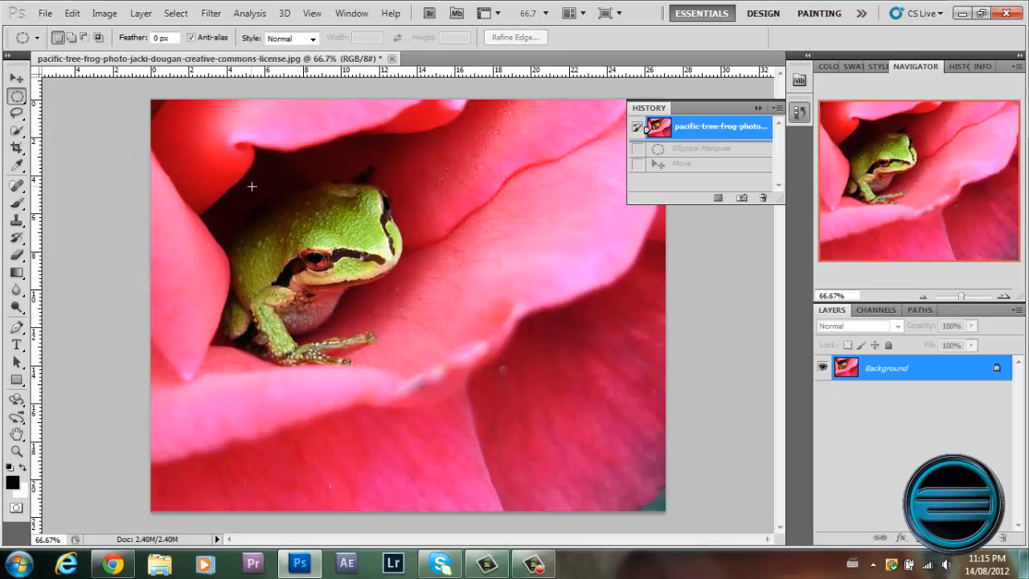
{"action": "left_click_drag", "start_coordinate": [466, 313], "coordinate": [469, 318]}
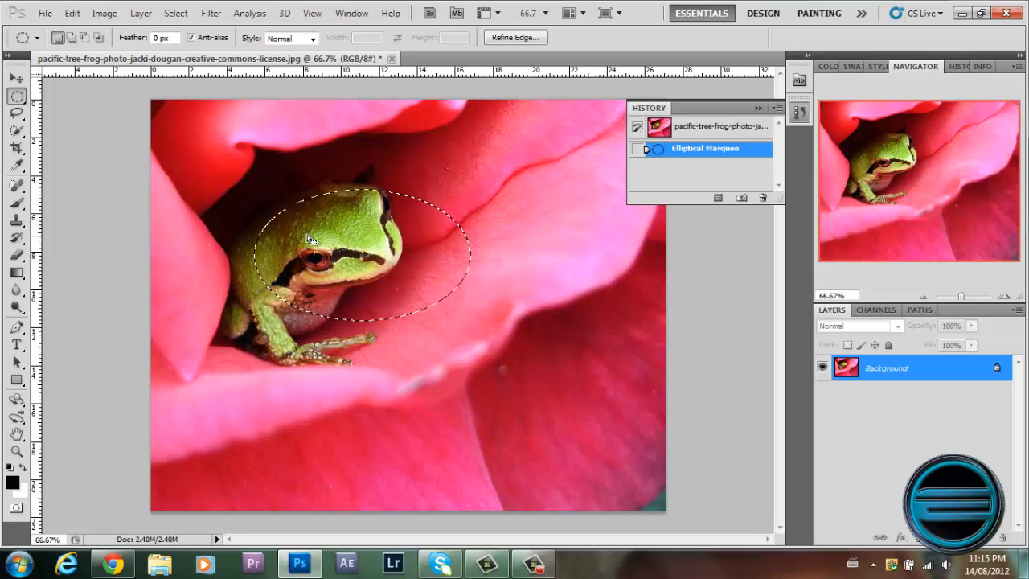
{"action": "right_click", "coordinate": [312, 233]}
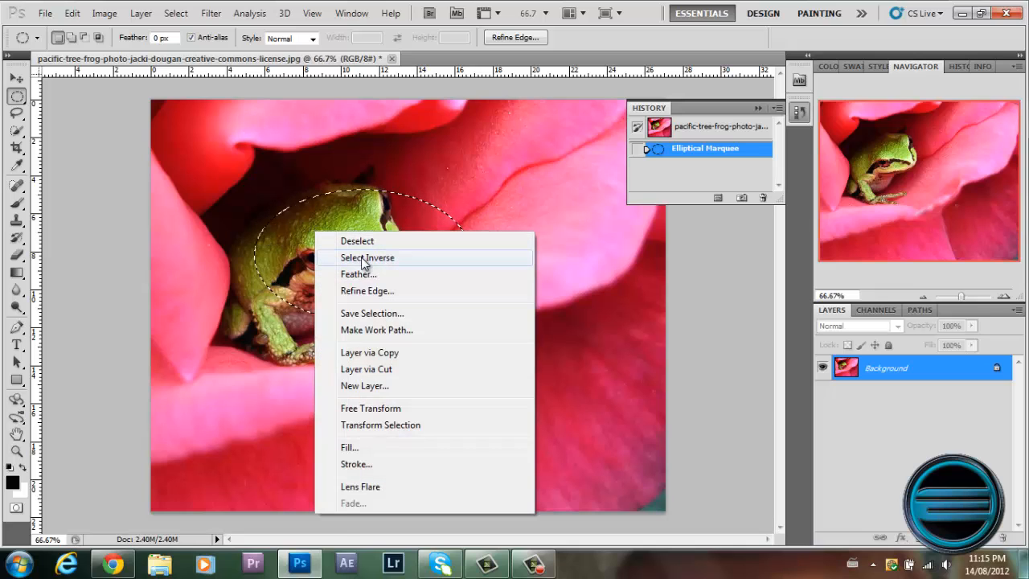
{"action": "left_click", "coordinate": [365, 258]}
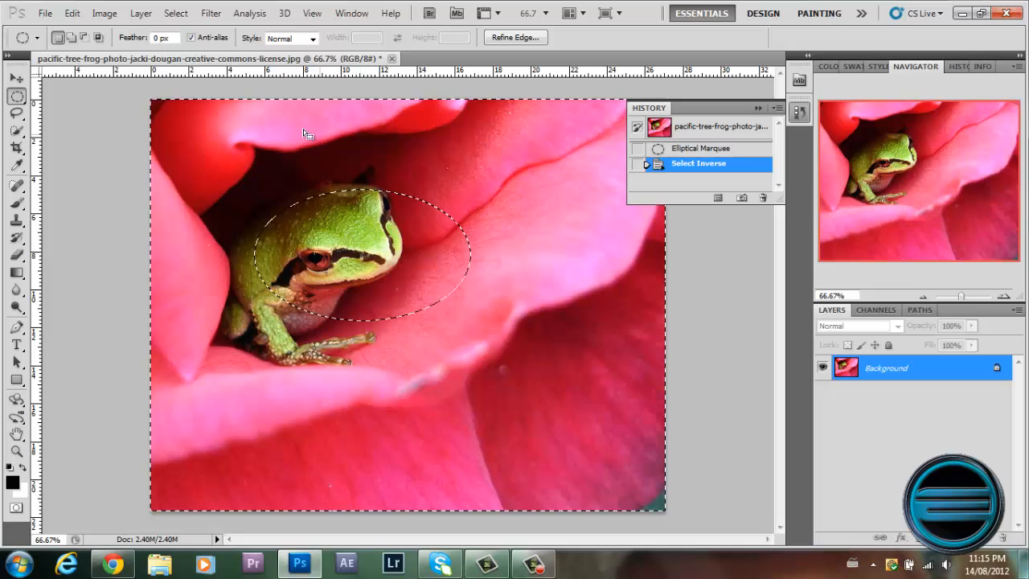
Try painting black outside the ellipse with a 185 px brush, and revert to the Select Inverse history state.
{"action": "left_click", "coordinate": [19, 205]}
{"action": "right_click", "coordinate": [372, 193]}
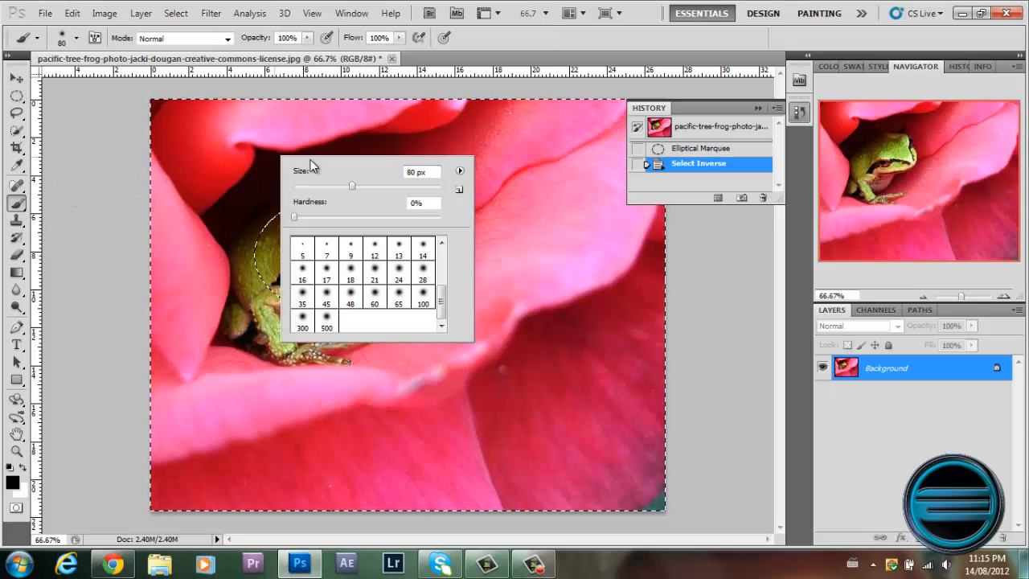
{"action": "left_click", "coordinate": [397, 189]}
{"action": "mouse_move", "coordinate": [240, 185]}
{"action": "left_mouse_down"}
{"action": "mouse_move", "coordinate": [332, 172]}
{"action": "mouse_move", "coordinate": [228, 268]}
{"action": "mouse_move", "coordinate": [496, 410]}
{"action": "mouse_move", "coordinate": [422, 221]}
{"action": "mouse_move", "coordinate": [237, 308]}
{"action": "mouse_move", "coordinate": [480, 296]}
{"action": "mouse_move", "coordinate": [275, 221]}
{"action": "mouse_move", "coordinate": [462, 283]}
{"action": "mouse_move", "coordinate": [279, 211]}
{"action": "mouse_move", "coordinate": [391, 318]}
{"action": "mouse_move", "coordinate": [278, 177]}
{"action": "mouse_move", "coordinate": [310, 300]}
{"action": "mouse_move", "coordinate": [336, 289]}
{"action": "left_mouse_up"}
{"action": "left_click", "coordinate": [727, 163]}
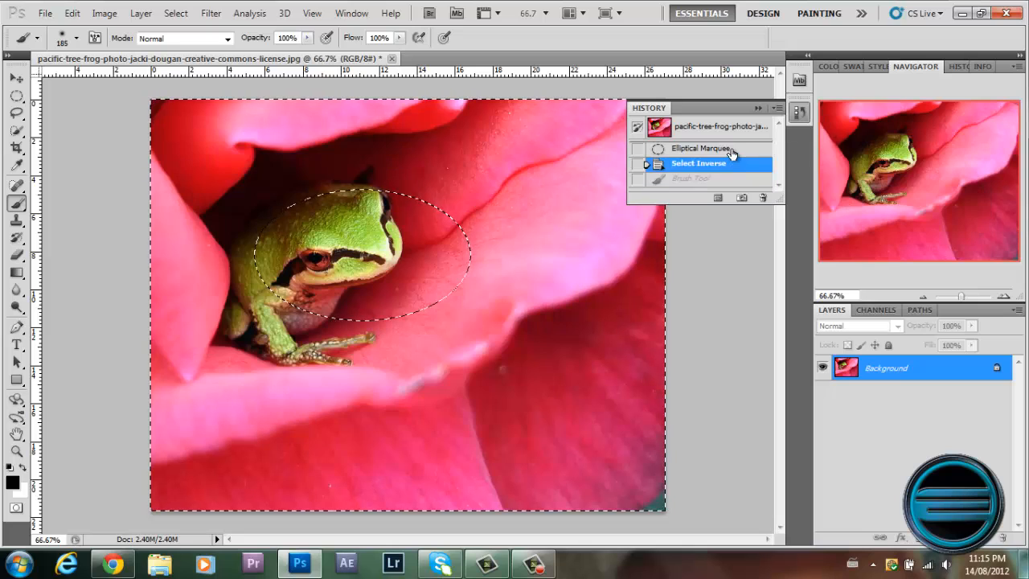
Invert the selection again, try filling the ellipse with black brush strokes, and revert to the original snapshot.
{"action": "left_click", "coordinate": [16, 95]}
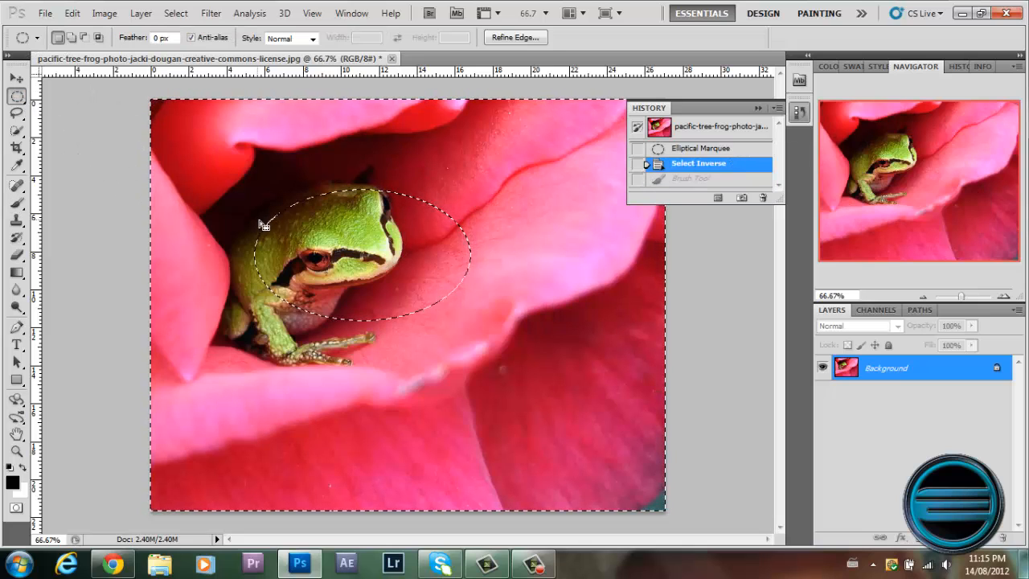
{"action": "right_click", "coordinate": [277, 227]}
{"action": "left_click", "coordinate": [309, 247]}
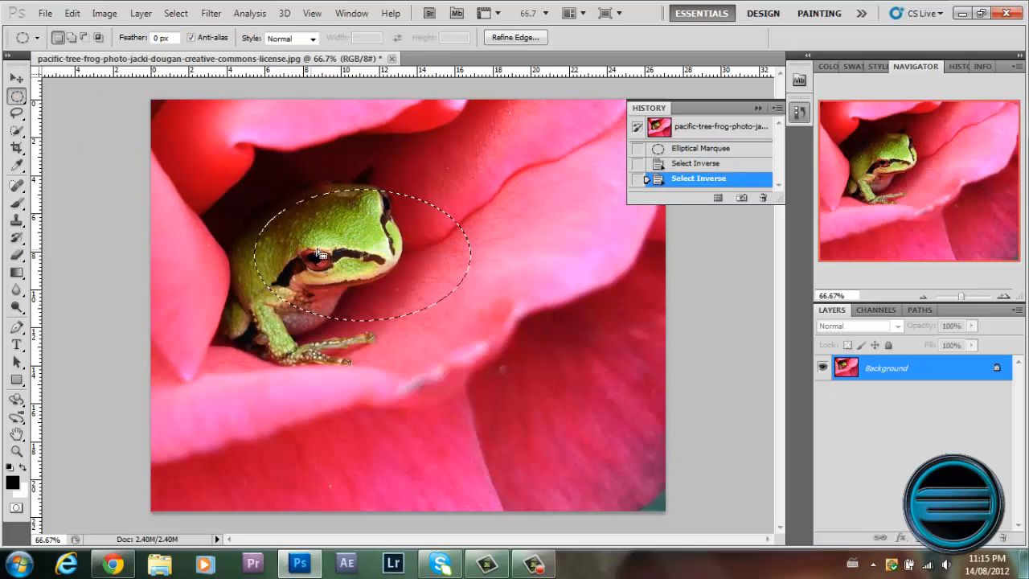
{"action": "left_click", "coordinate": [16, 202]}
{"action": "mouse_move", "coordinate": [374, 215]}
{"action": "left_mouse_down"}
{"action": "mouse_move", "coordinate": [251, 259]}
{"action": "mouse_move", "coordinate": [362, 330]}
{"action": "mouse_move", "coordinate": [385, 207]}
{"action": "mouse_move", "coordinate": [279, 281]}
{"action": "mouse_move", "coordinate": [432, 221]}
{"action": "mouse_move", "coordinate": [388, 283]}
{"action": "mouse_move", "coordinate": [466, 230]}
{"action": "left_mouse_up"}
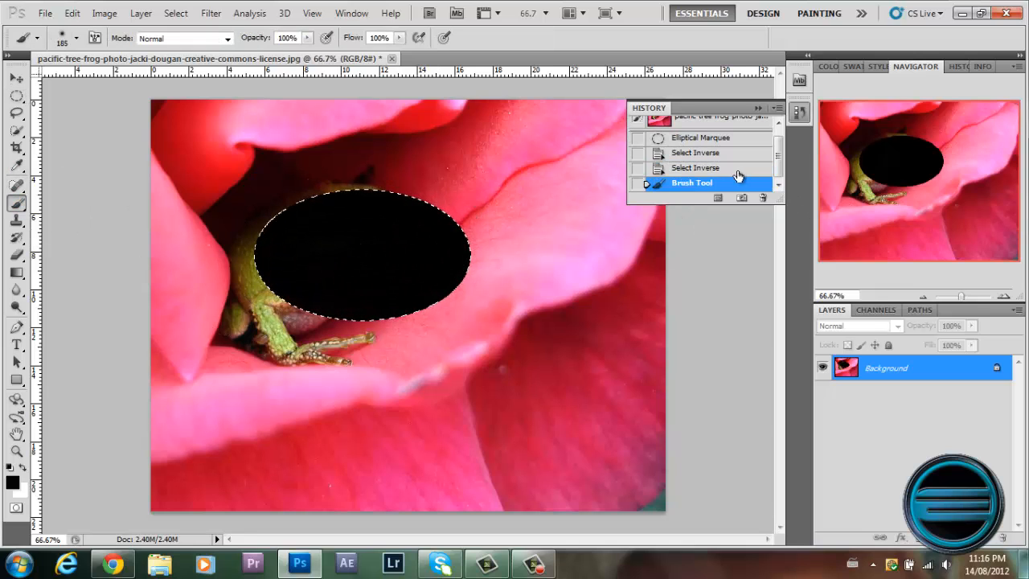
{"action": "left_click", "coordinate": [736, 167]}
{"action": "left_click", "coordinate": [723, 121]}
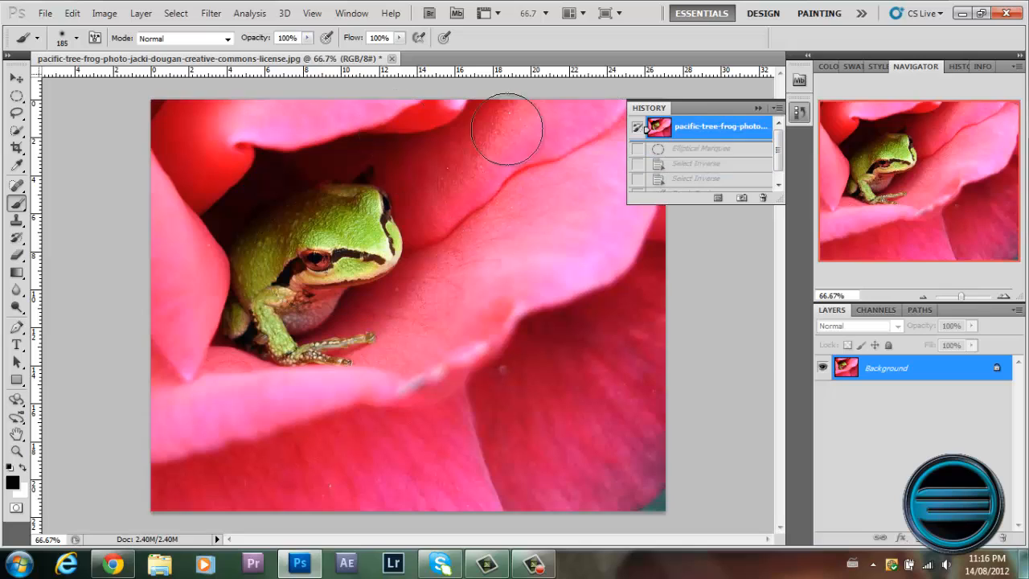
Try a freehand Lasso selection around the frog, and undo it.
{"action": "left_click", "coordinate": [17, 114]}
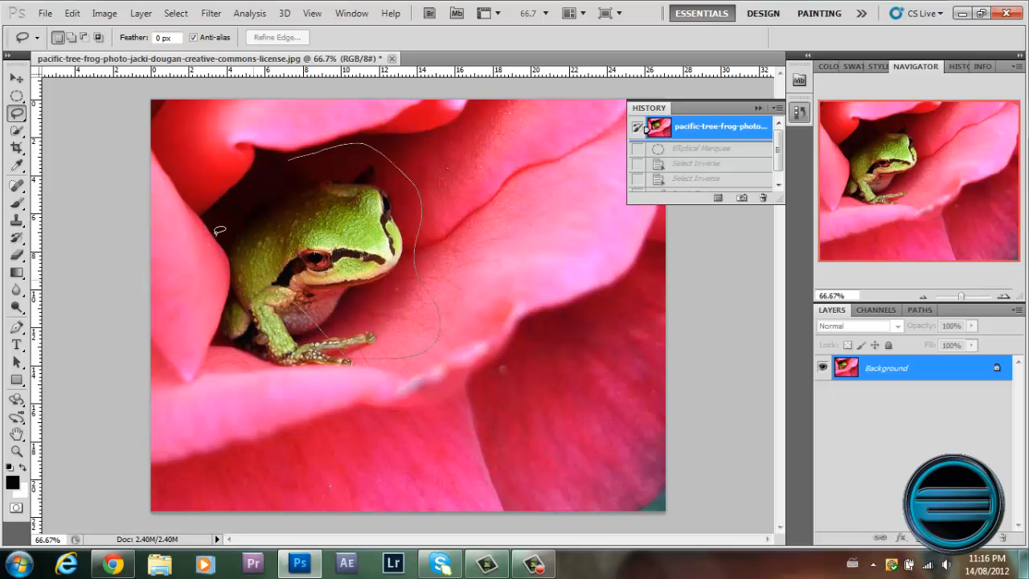
{"action": "left_click_drag", "start_coordinate": [294, 154], "coordinate": [295, 155]}
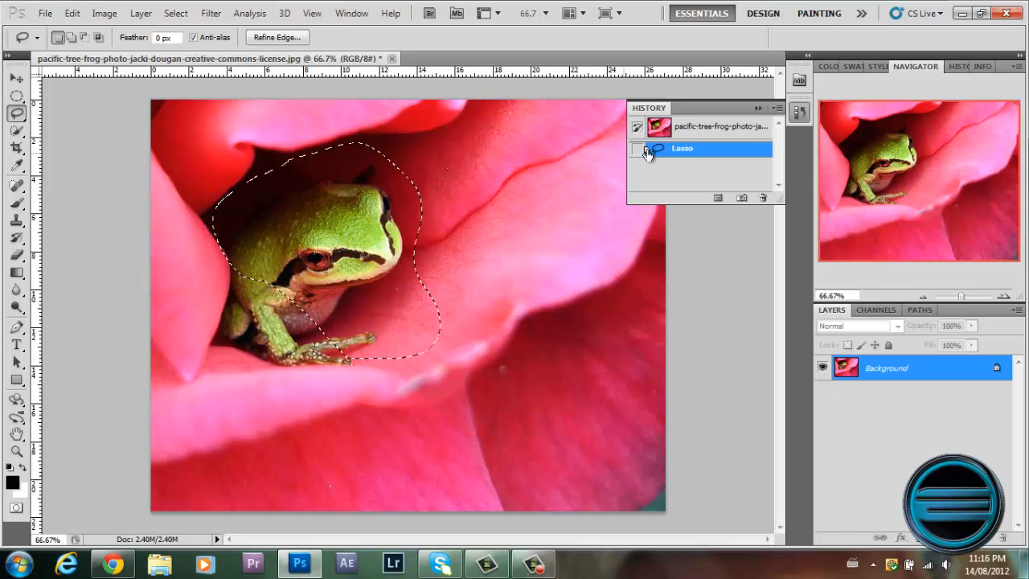
{"action": "key", "text": "ctrl+z"}
Select a four-sided area of the petal beside the frog's head with the Polygonal Lasso tool.
{"action": "right_click", "coordinate": [17, 114]}
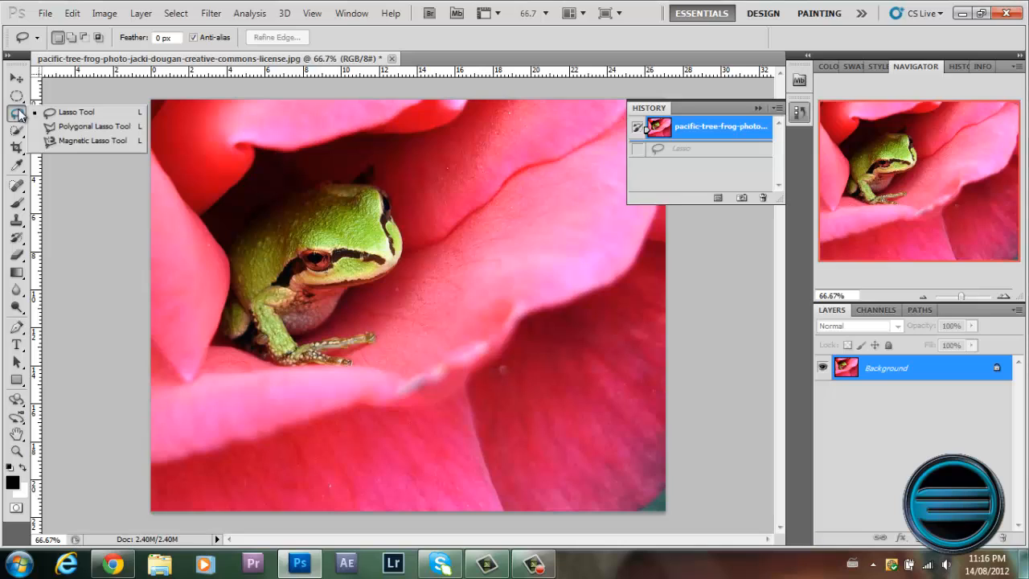
{"action": "left_click", "coordinate": [69, 120]}
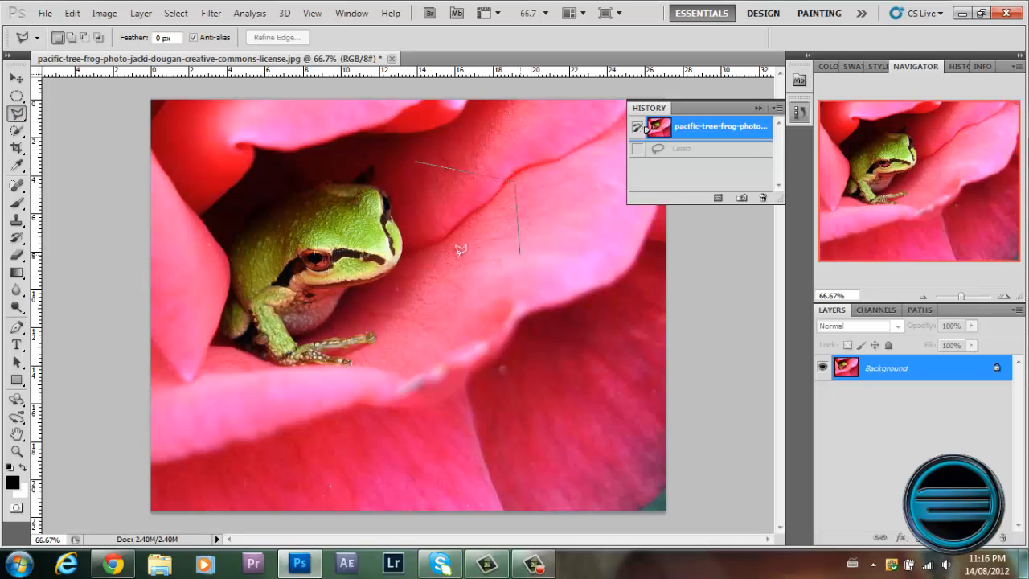
{"action": "left_click", "coordinate": [415, 154]}
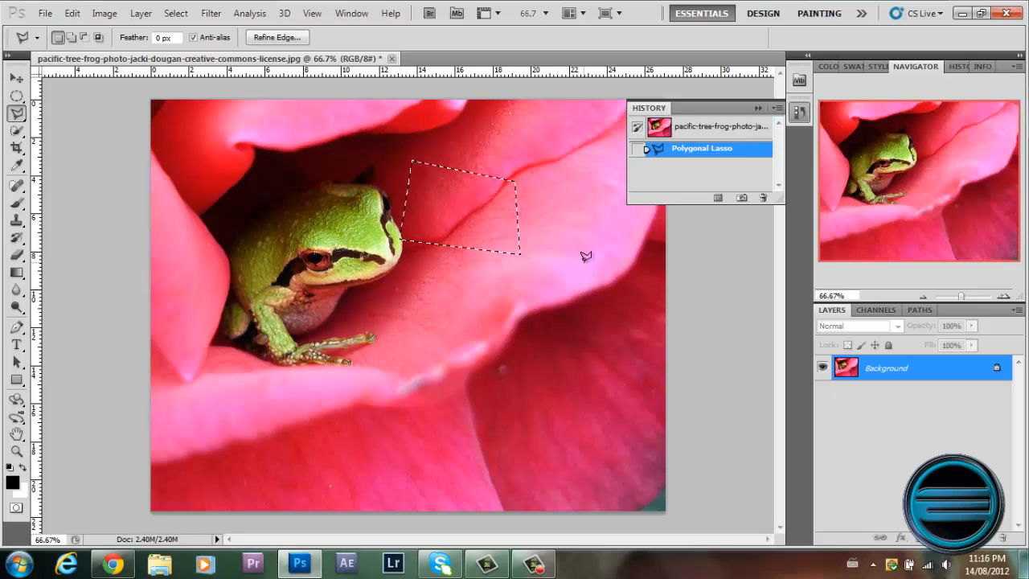
Discard the polygonal selection, try outlining the frog's head with the Magnetic Lasso tool, and undo it.
{"action": "left_click", "coordinate": [635, 128]}
{"action": "right_click", "coordinate": [19, 119]}
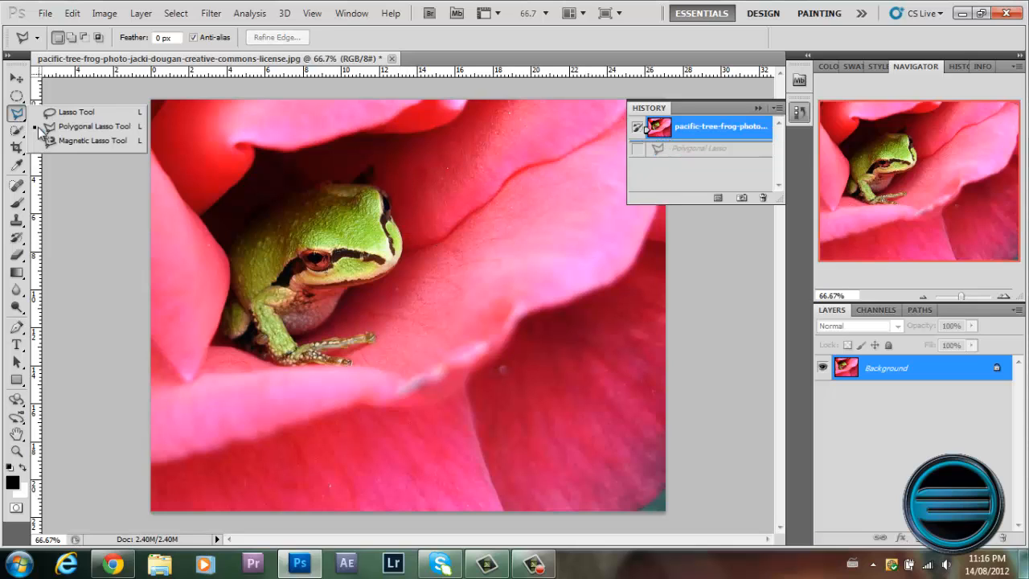
{"action": "left_click", "coordinate": [69, 142]}
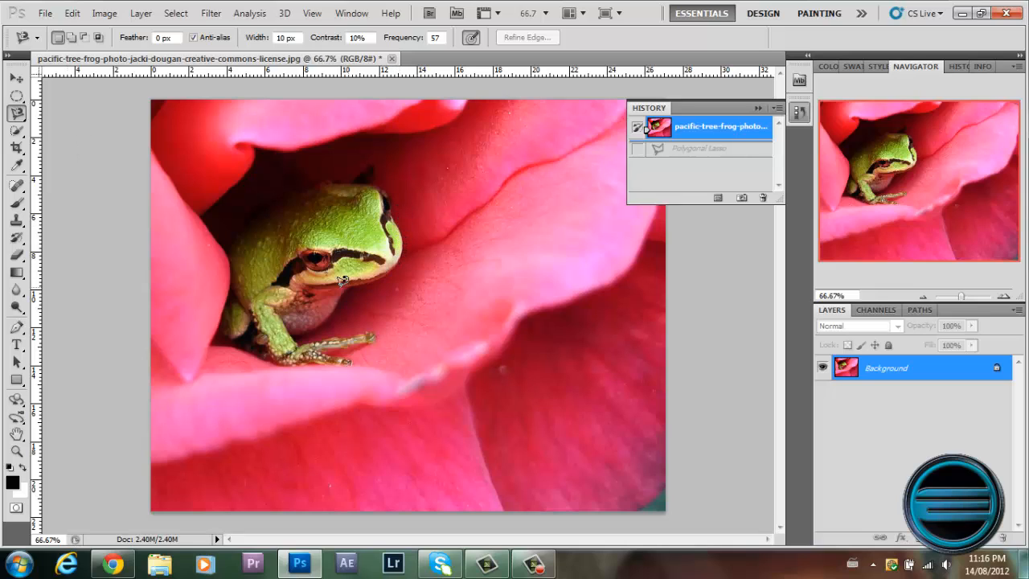
{"action": "left_click", "coordinate": [397, 211]}
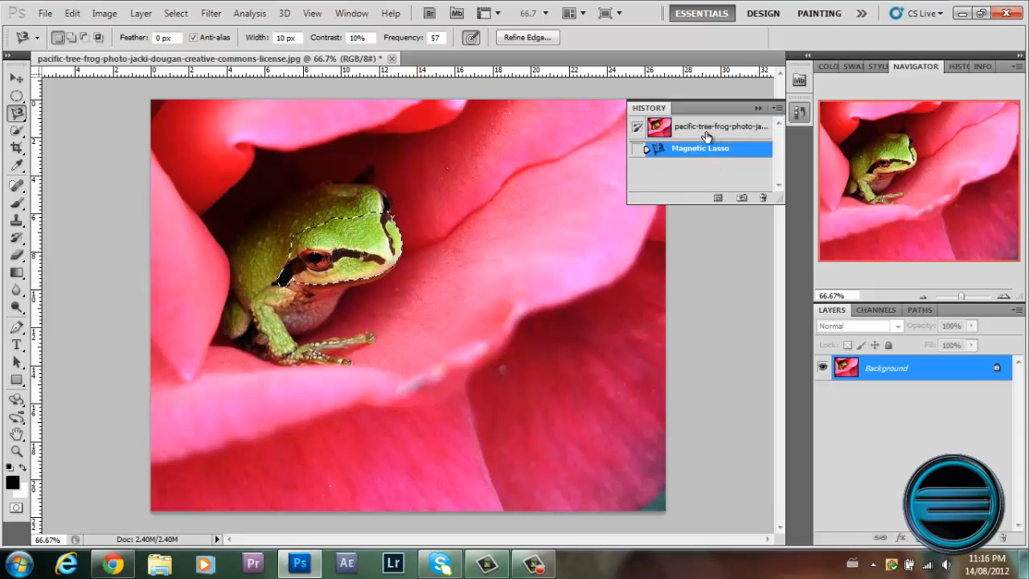
{"action": "key", "text": "ctrl+z"}
Try selecting the flower and the frog with Quick Selection strokes, and revert to the original snapshot.
{"action": "left_click", "coordinate": [16, 111]}
{"action": "left_click", "coordinate": [18, 131]}
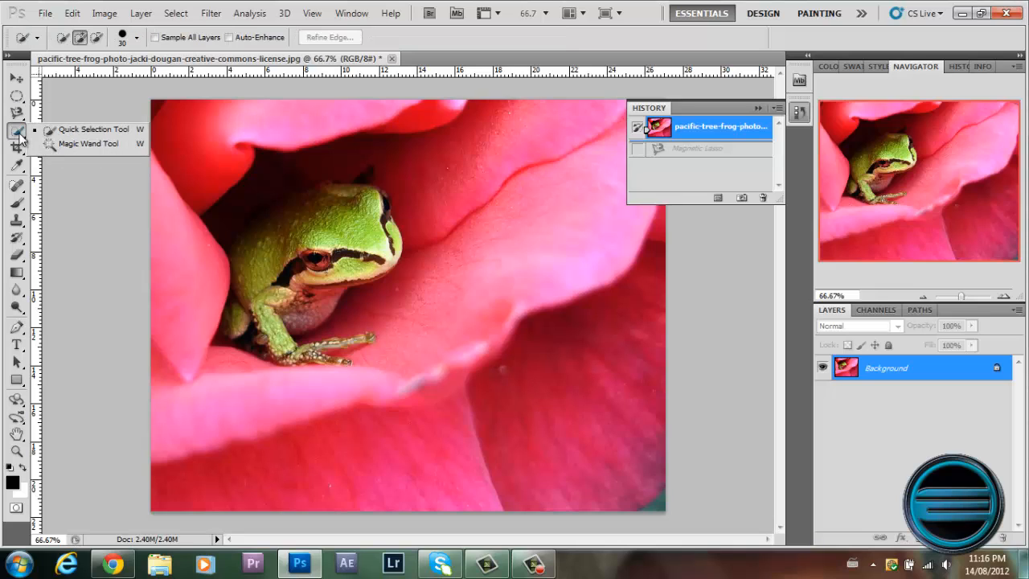
{"action": "left_click", "coordinate": [20, 136]}
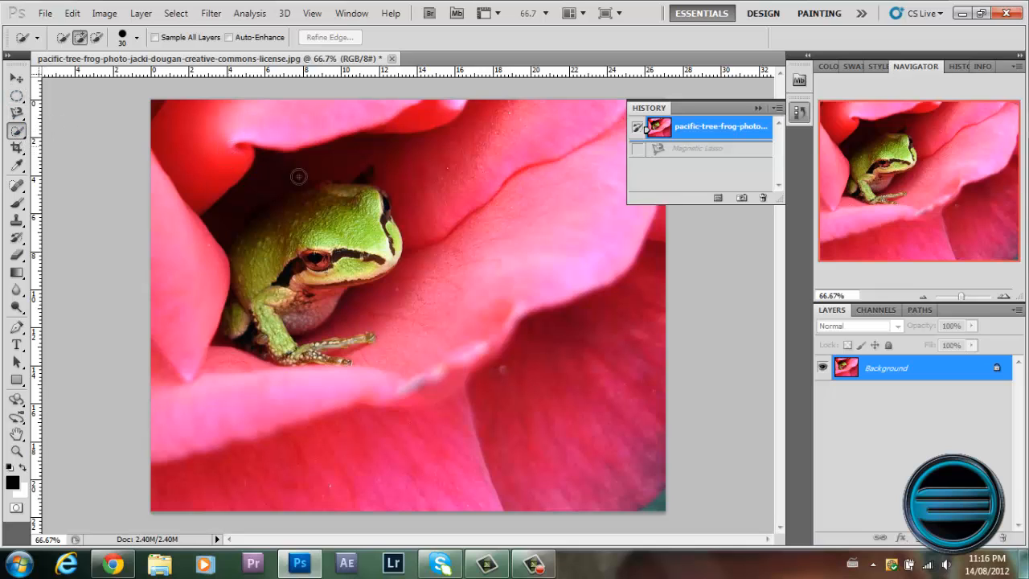
{"action": "mouse_move", "coordinate": [299, 176]}
{"action": "left_mouse_down"}
{"action": "mouse_move", "coordinate": [405, 231]}
{"action": "mouse_move", "coordinate": [479, 297]}
{"action": "mouse_move", "coordinate": [531, 365]}
{"action": "mouse_move", "coordinate": [550, 424]}
{"action": "mouse_move", "coordinate": [519, 459]}
{"action": "mouse_move", "coordinate": [410, 449]}
{"action": "mouse_move", "coordinate": [225, 393]}
{"action": "left_mouse_up"}
{"action": "left_click_drag", "start_coordinate": [331, 258], "coordinate": [354, 251]}
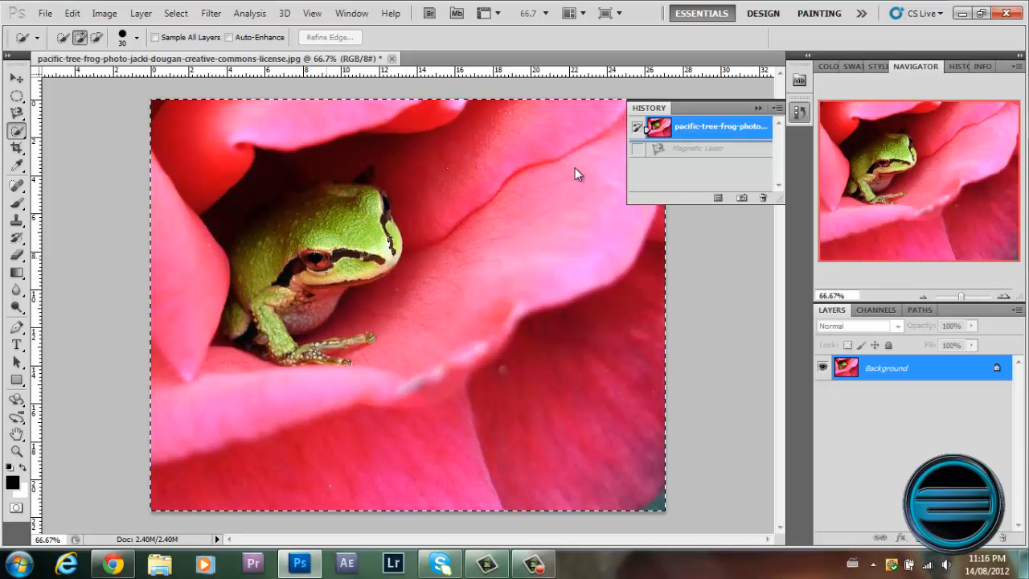
{"action": "left_click", "coordinate": [677, 130]}
Try Magic Wand selections on the pink and red petal areas above the frog, and undo all of them.
{"action": "right_click", "coordinate": [20, 131]}
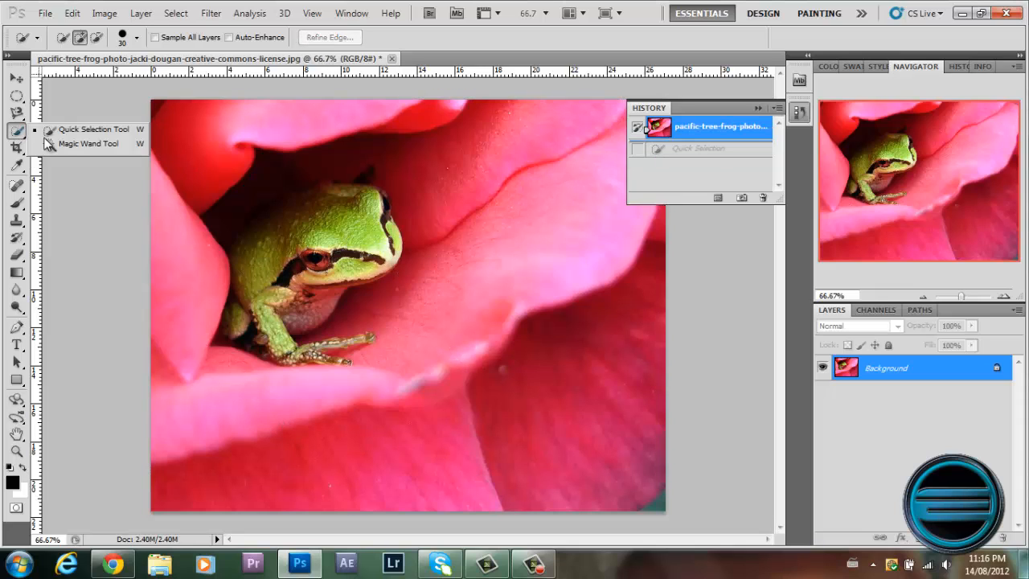
{"action": "left_click", "coordinate": [64, 148]}
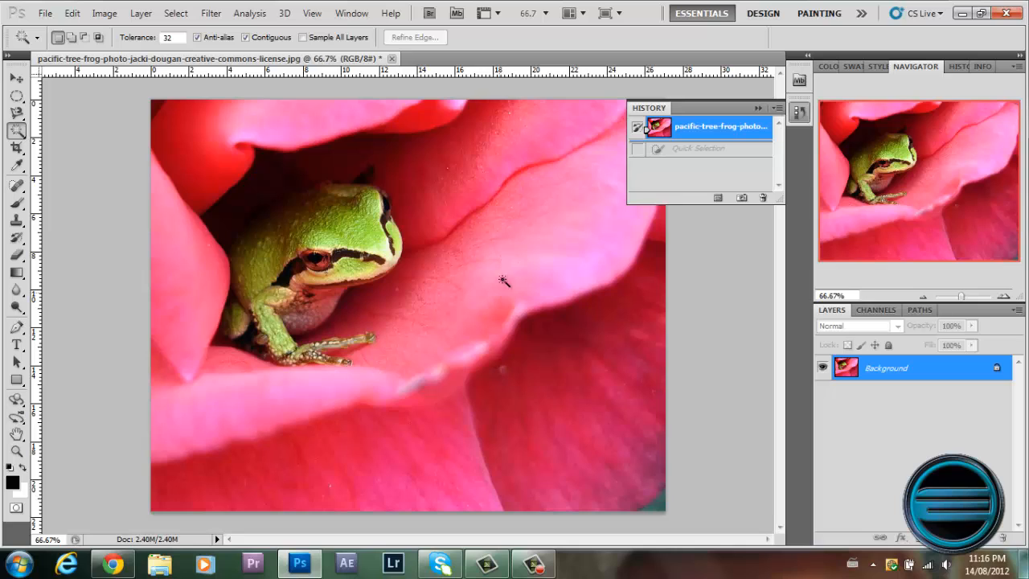
{"action": "left_click", "coordinate": [337, 120]}
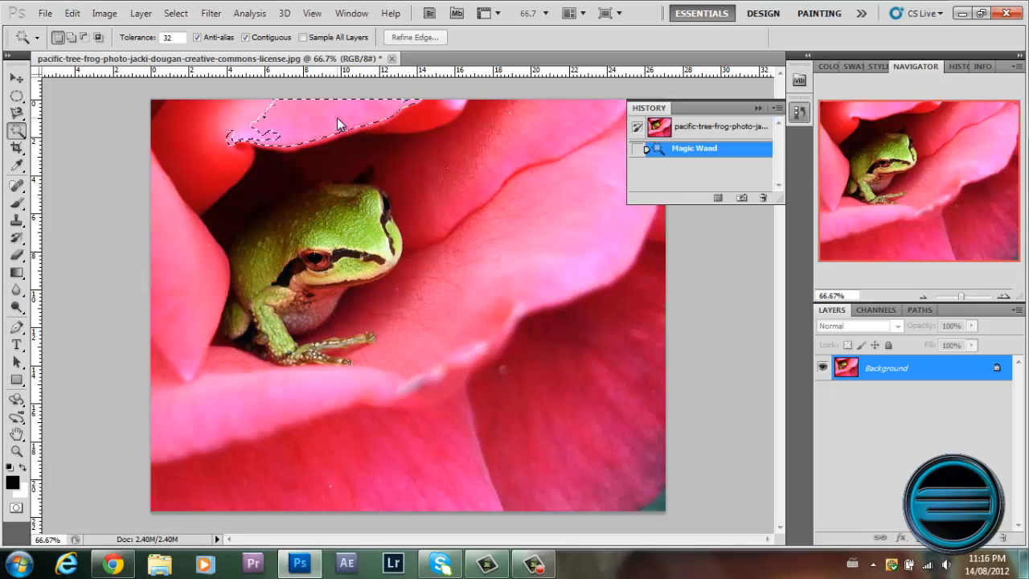
{"action": "left_click", "coordinate": [234, 113]}
{"action": "left_click", "coordinate": [182, 124]}
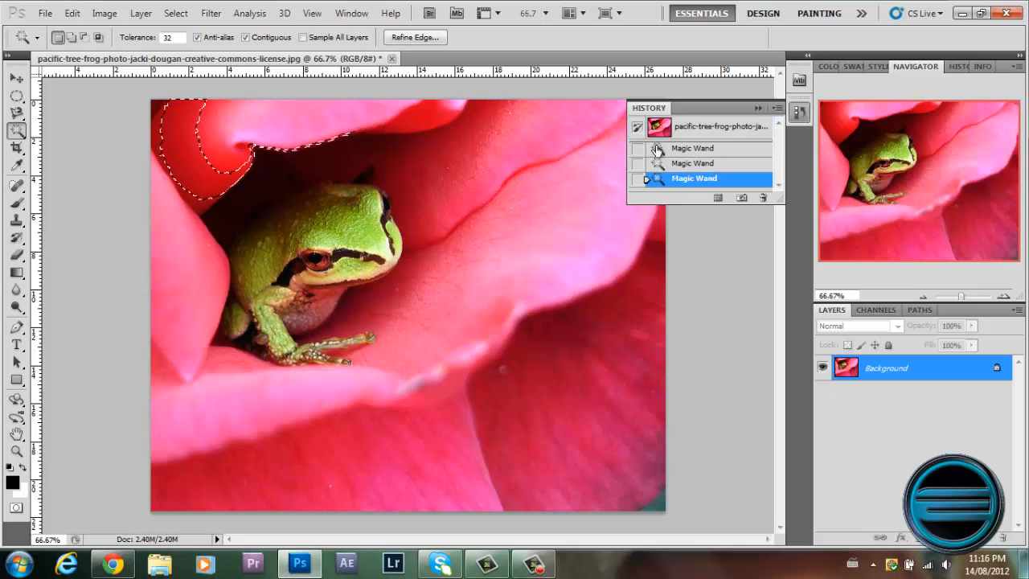
{"action": "key", "text": "ctrl+alt+z"}
{"action": "key", "text": "ctrl+alt+z"}
{"action": "key", "text": "ctrl+alt+z"}
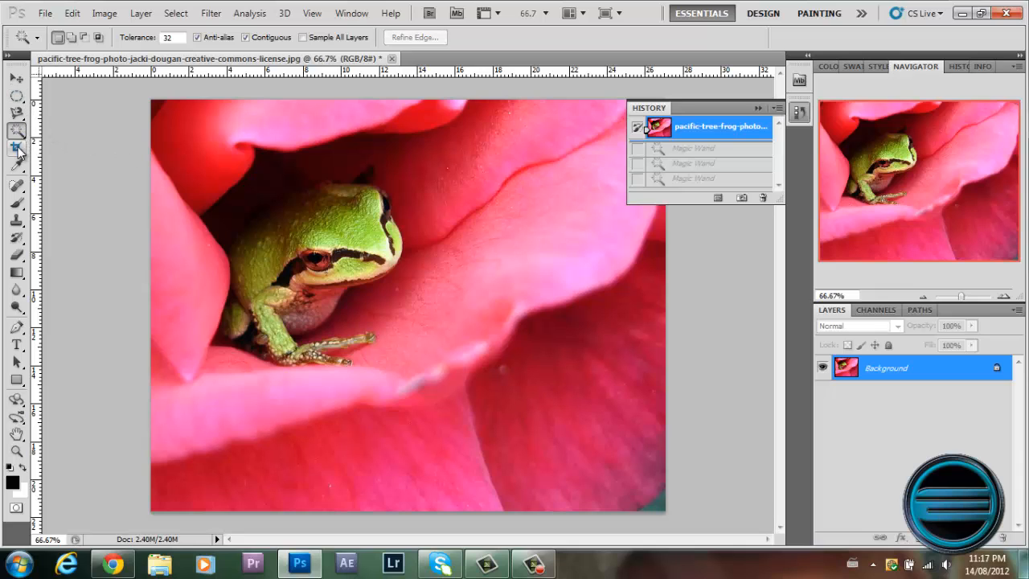
Try cropping the image to a rectangle framing the whole frog, and revert to the original snapshot.
{"action": "left_click", "coordinate": [16, 147]}
{"action": "left_click_drag", "start_coordinate": [231, 144], "coordinate": [527, 365]}
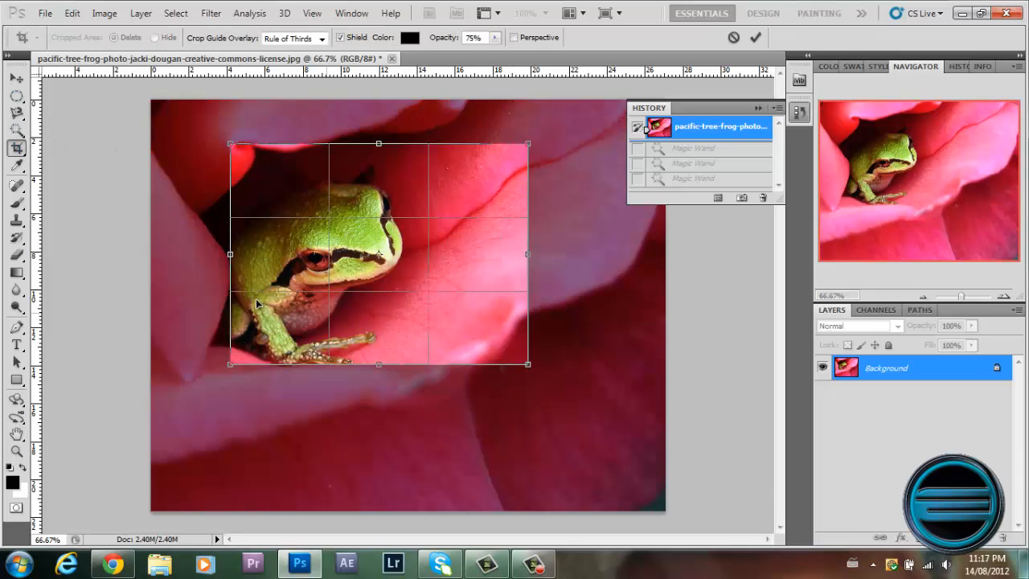
{"action": "left_click_drag", "start_coordinate": [344, 276], "coordinate": [299, 300]}
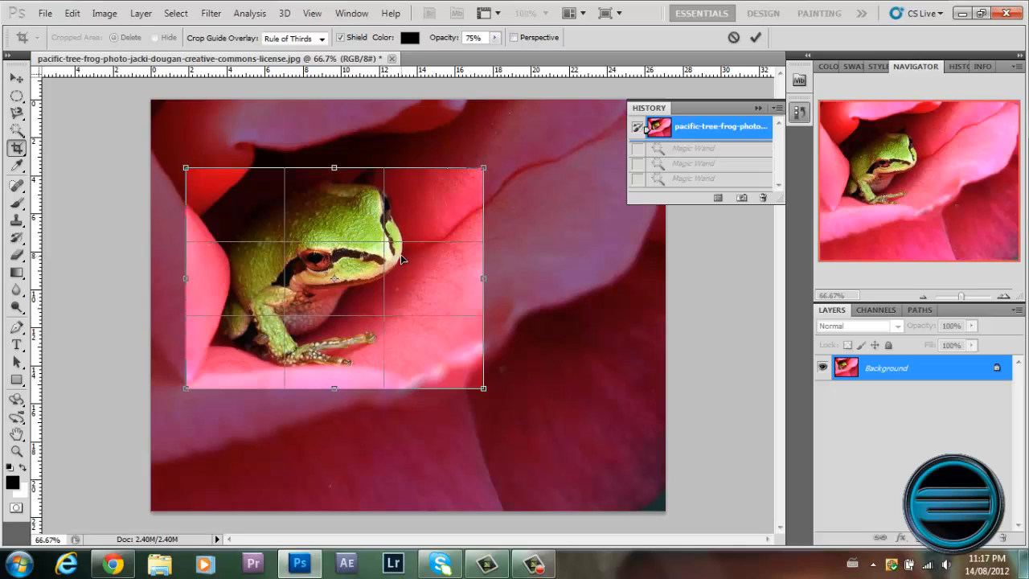
{"action": "right_click", "coordinate": [401, 255]}
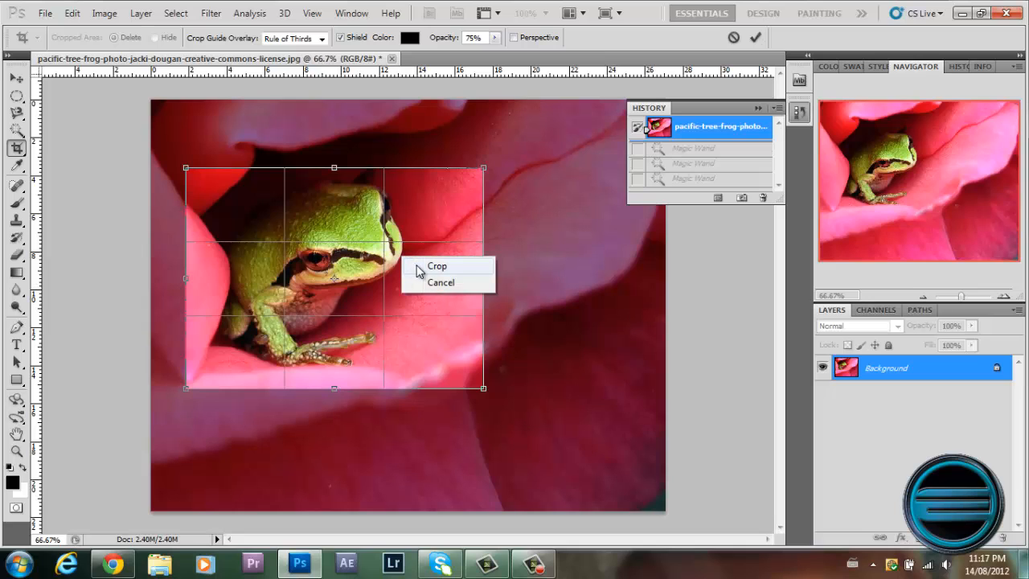
{"action": "left_click", "coordinate": [419, 272]}
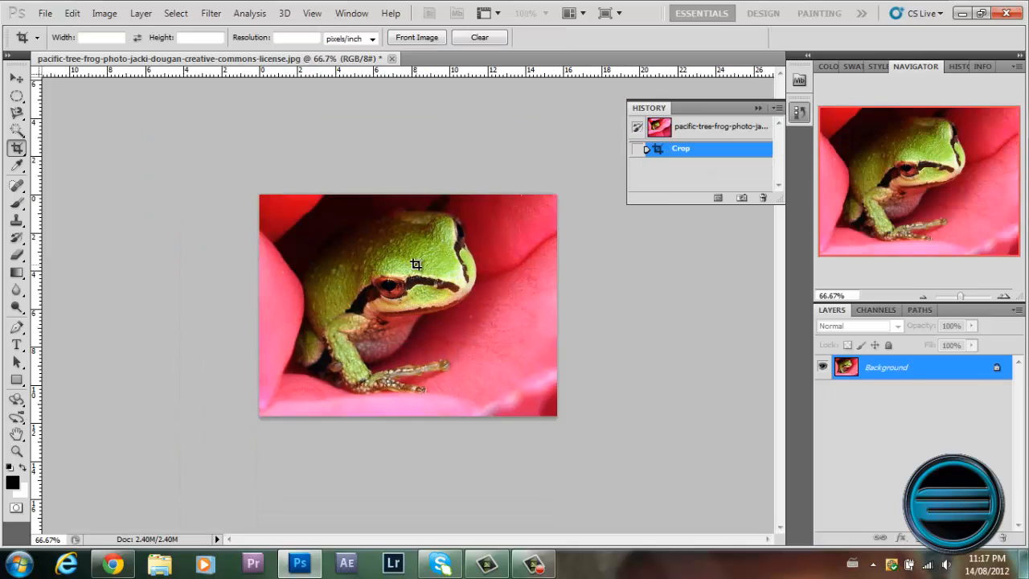
{"action": "left_click", "coordinate": [672, 134]}
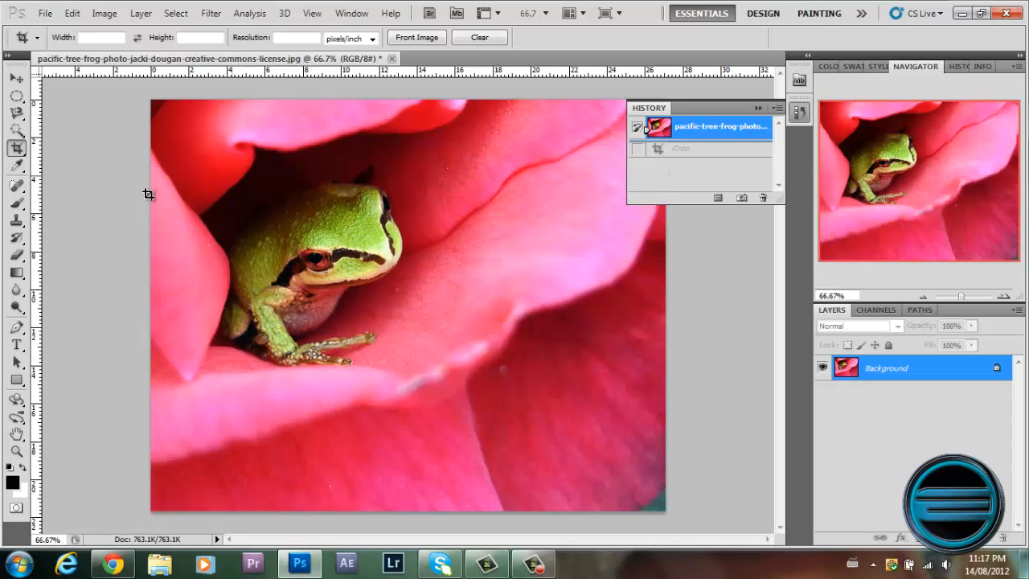
Sample colours from the upper petals with the Eyedropper, ending with the frog's green as the foreground colour.
{"action": "right_click", "coordinate": [17, 149]}
{"action": "left_click", "coordinate": [18, 166]}
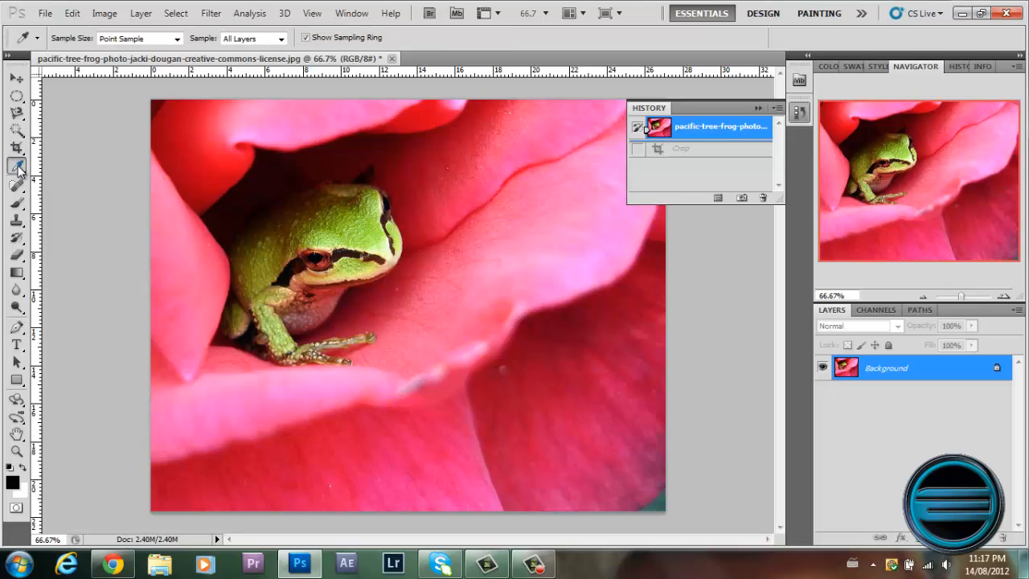
{"action": "left_click", "coordinate": [224, 125]}
{"action": "left_click", "coordinate": [264, 110]}
{"action": "left_click", "coordinate": [359, 215]}
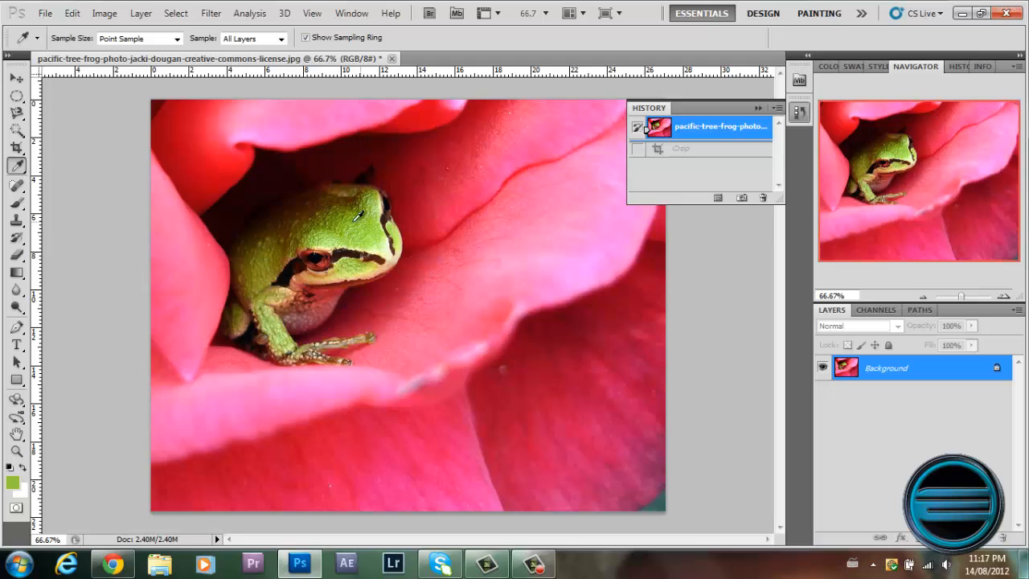